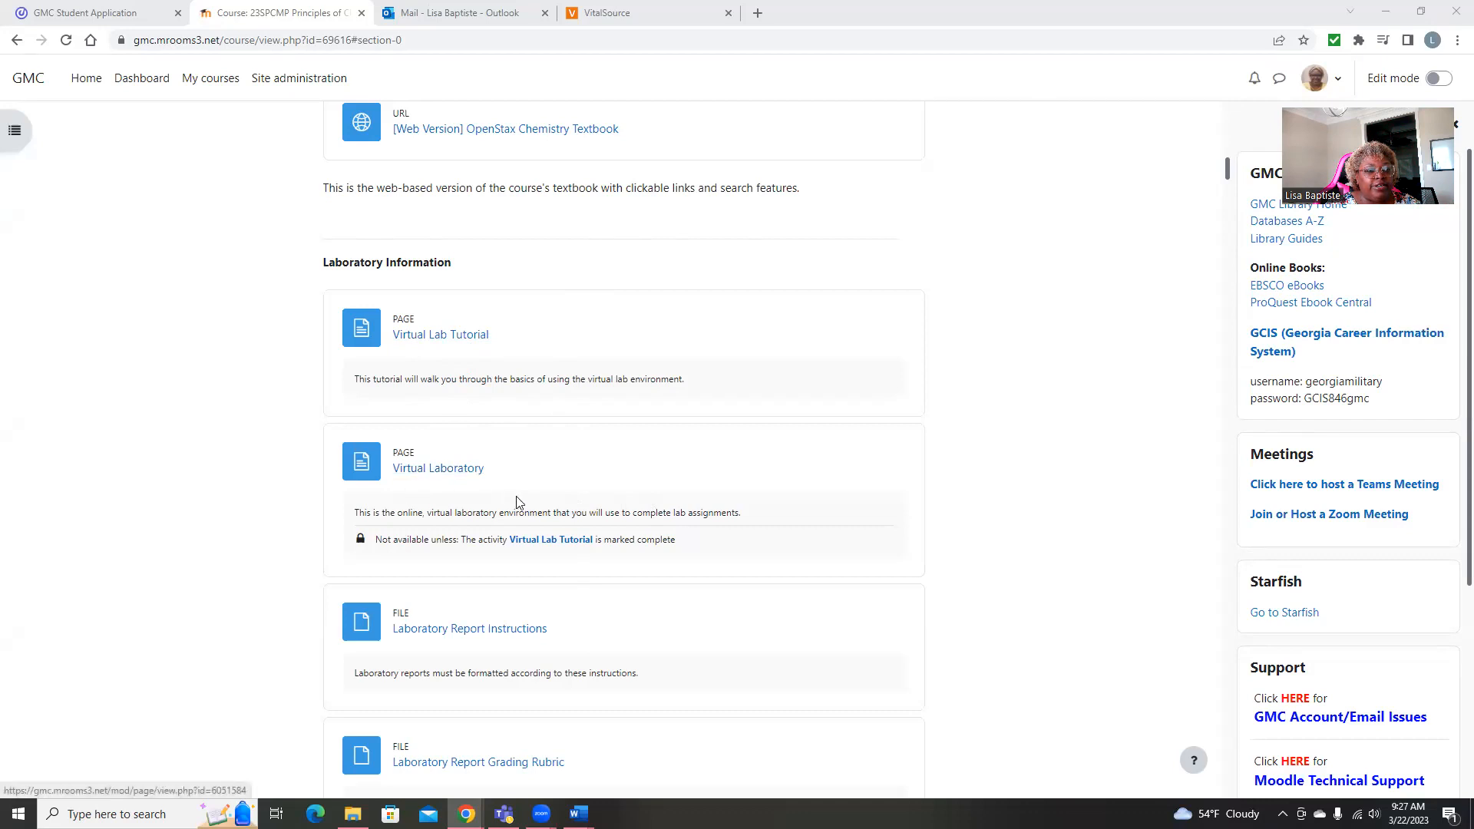
Open the Laboratory Report Instructions file from the Laboratory Information section, dismiss the sign-in prompt, and maximize the document window.
scroll(720, 558, "down", 1)
scroll(720, 557, "down", 1)
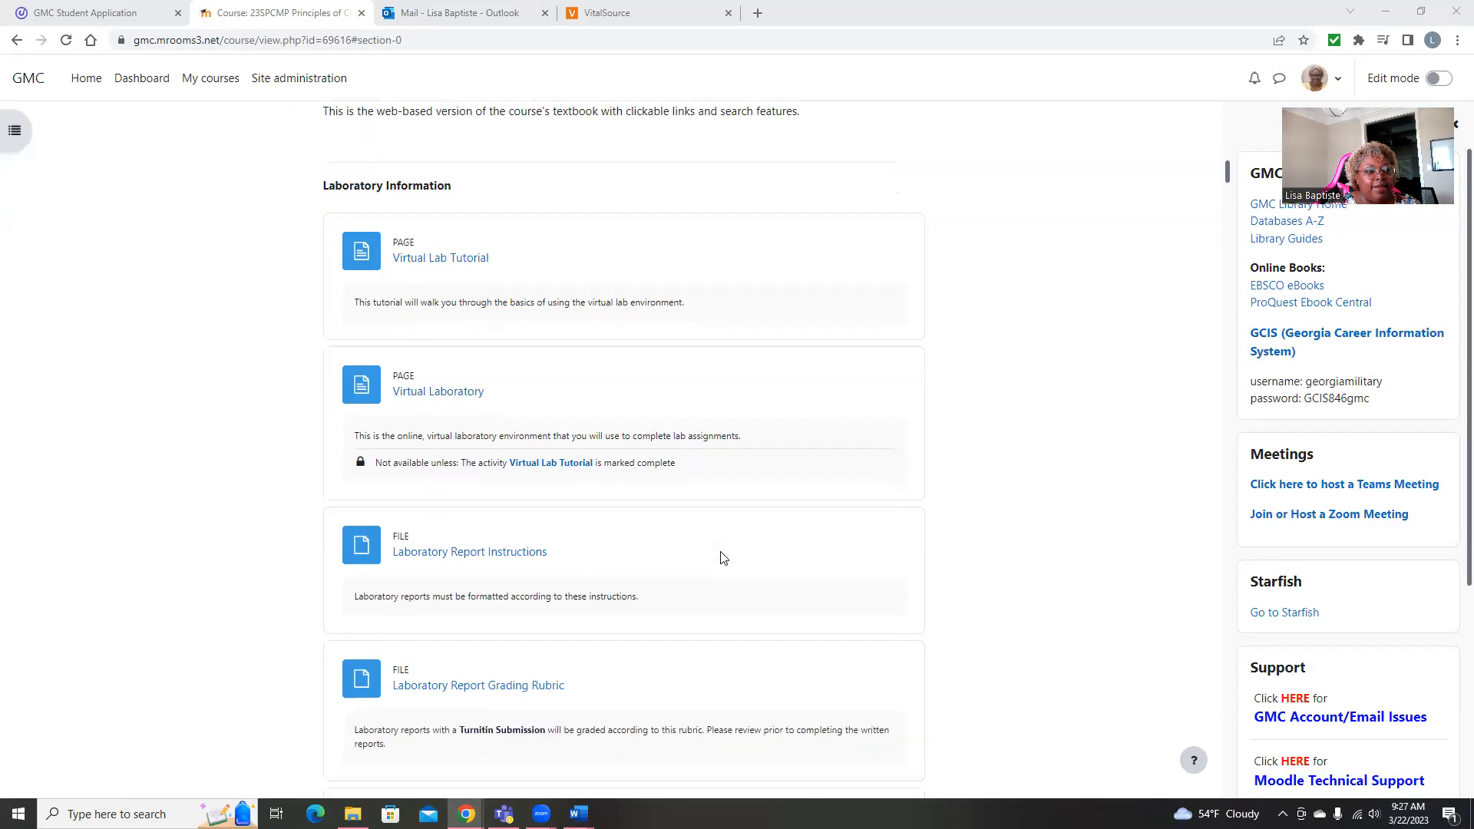
scroll(720, 557, "down", 1)
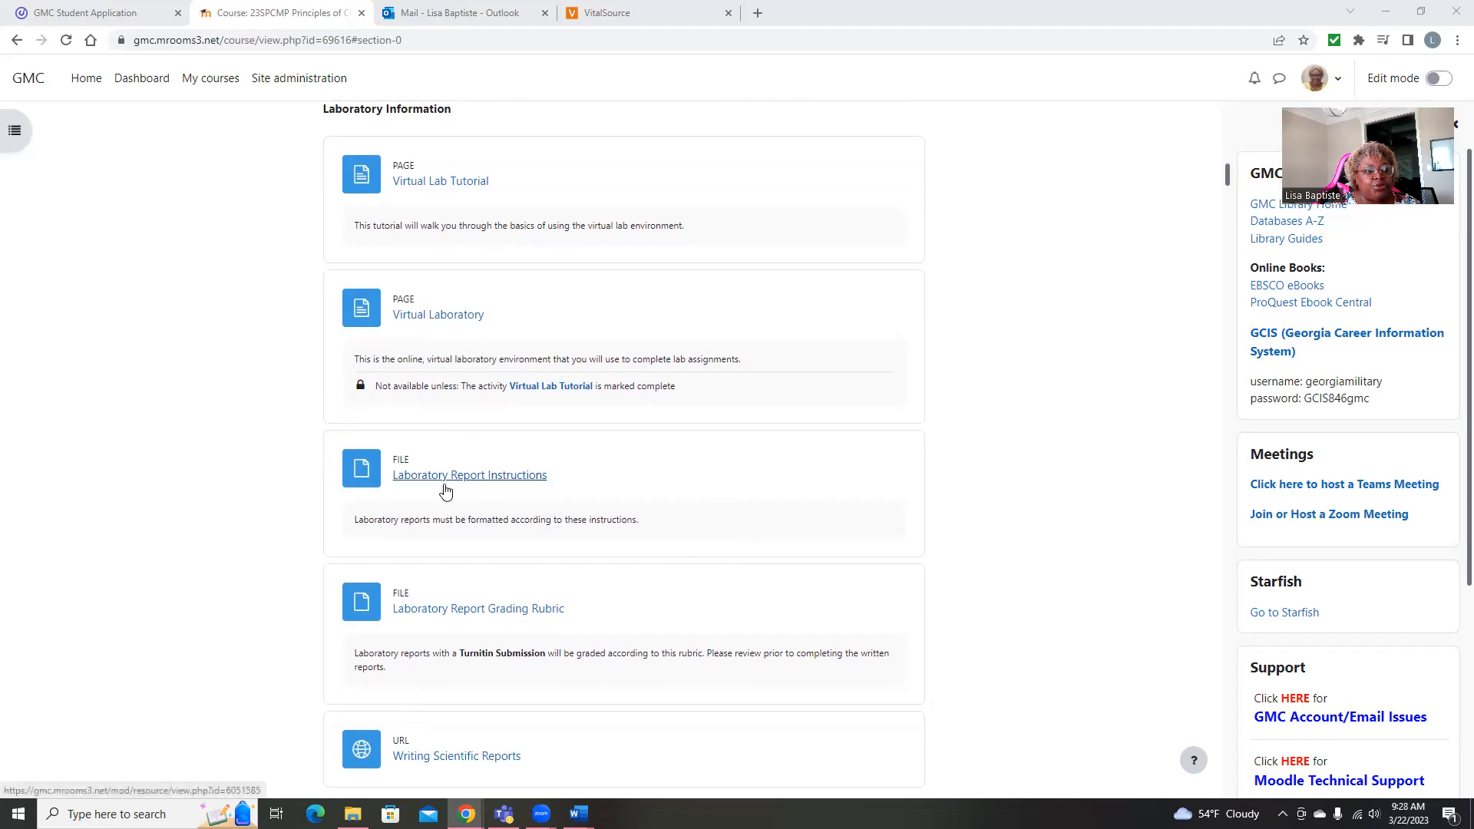
left_click(485, 476)
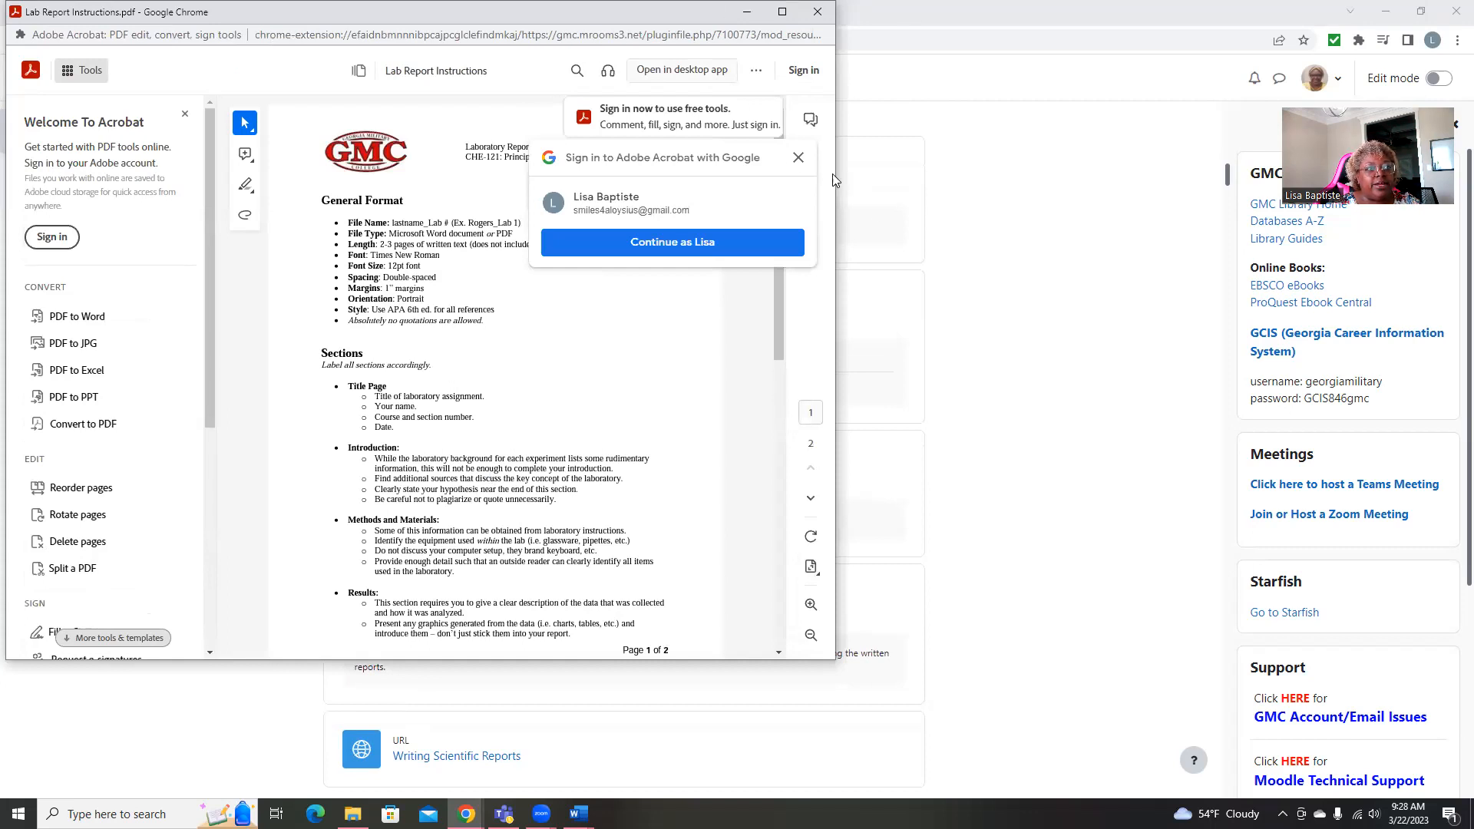
left_click(799, 157)
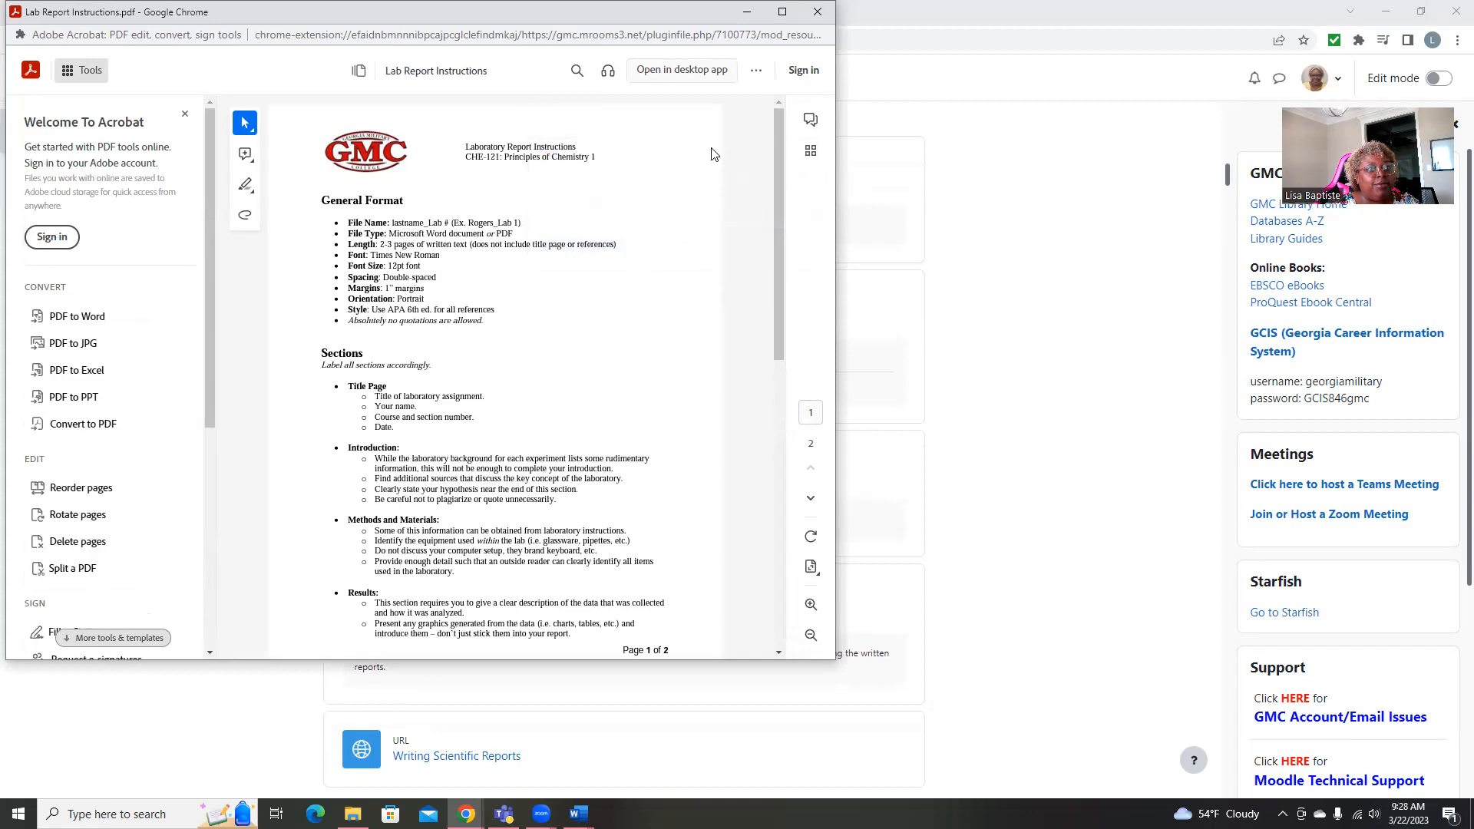
left_click(784, 14)
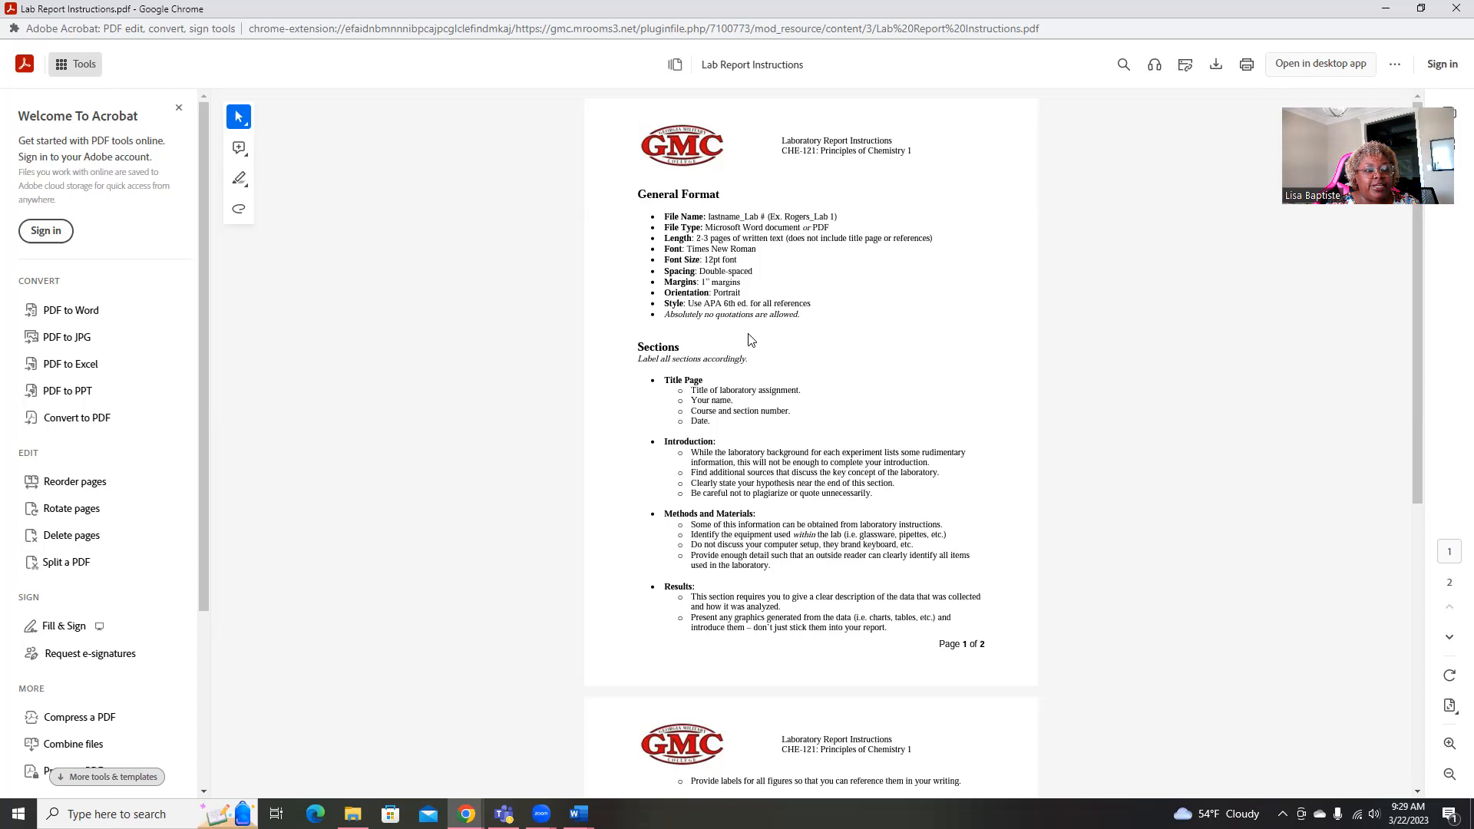
Review both pages of the lab report instructions, from General Format to Tips for Writing a Report, and close the document.
scroll(813, 349, "down", 2)
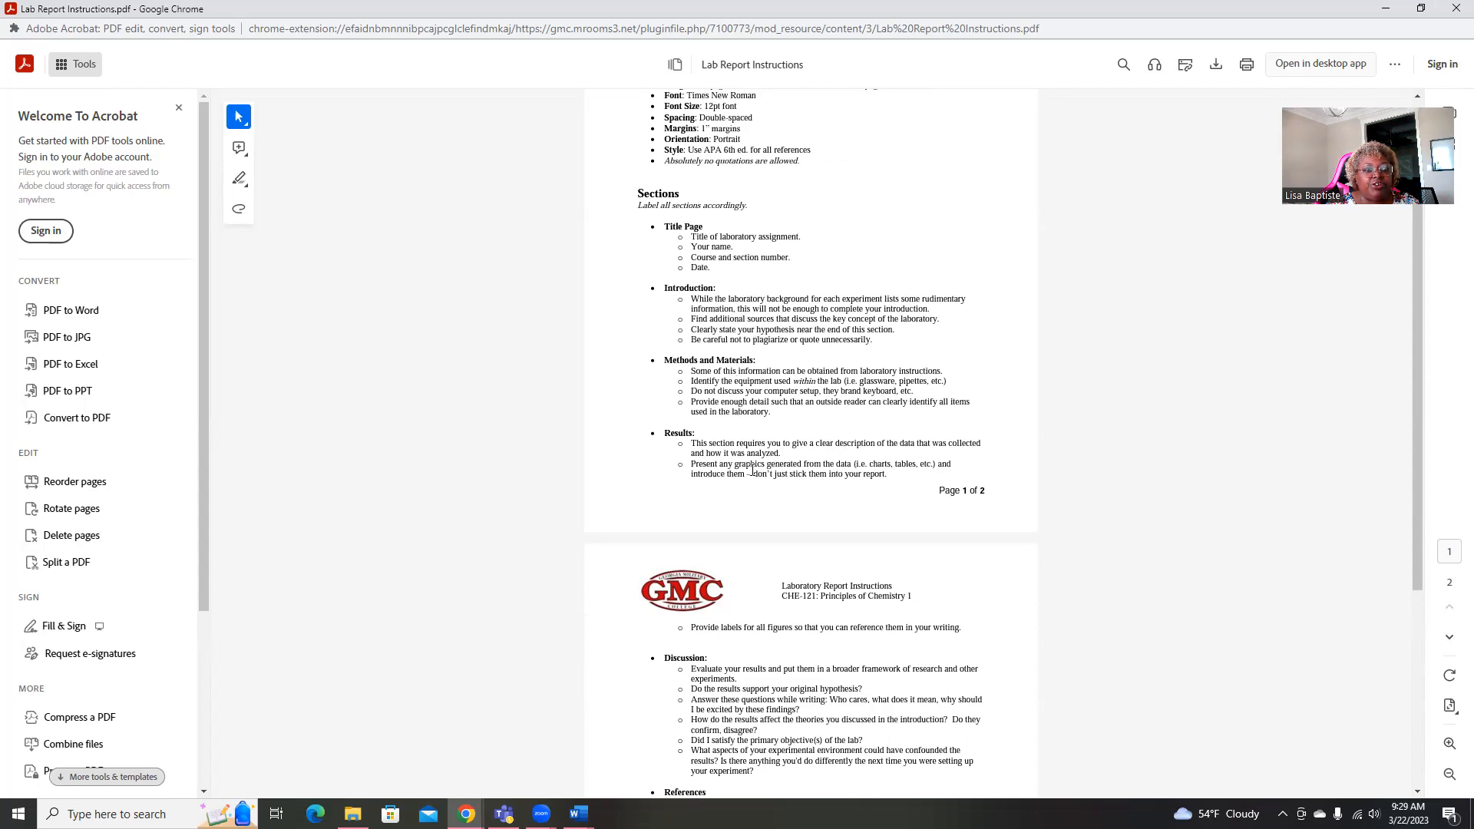
scroll(752, 467, "down", 3)
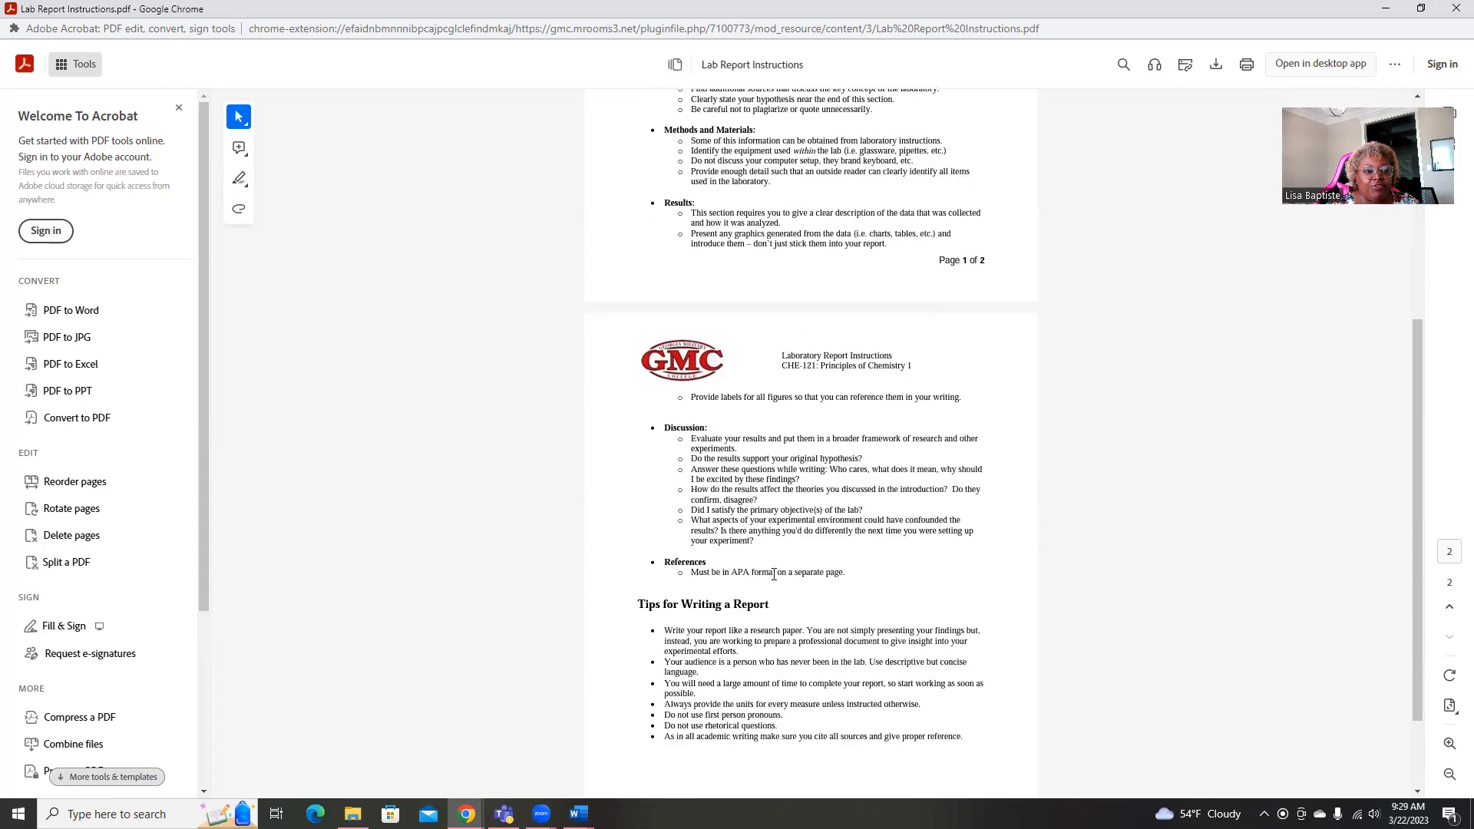
scroll(774, 574, "down", 2)
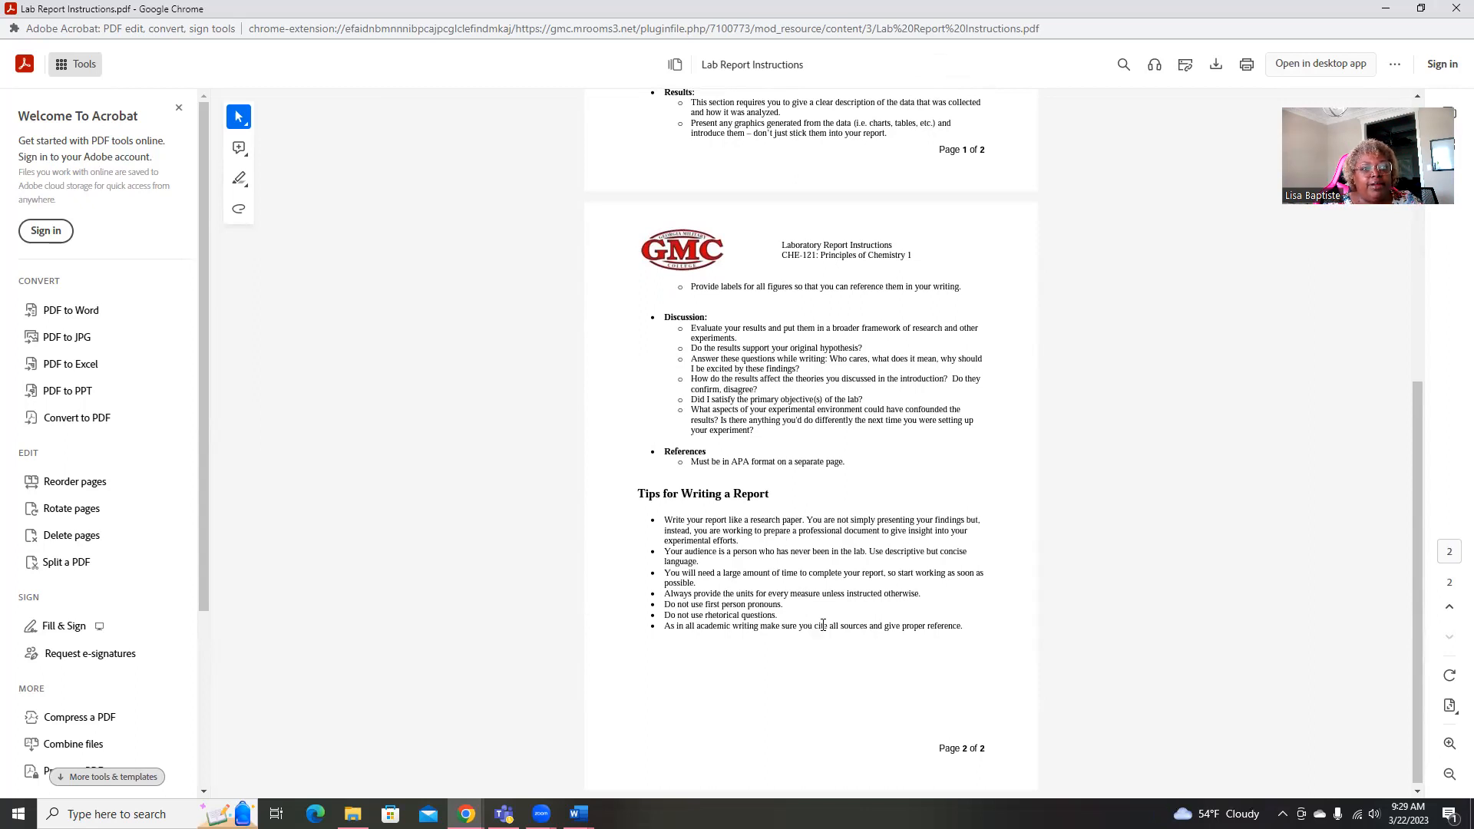
scroll(847, 597, "up", 9)
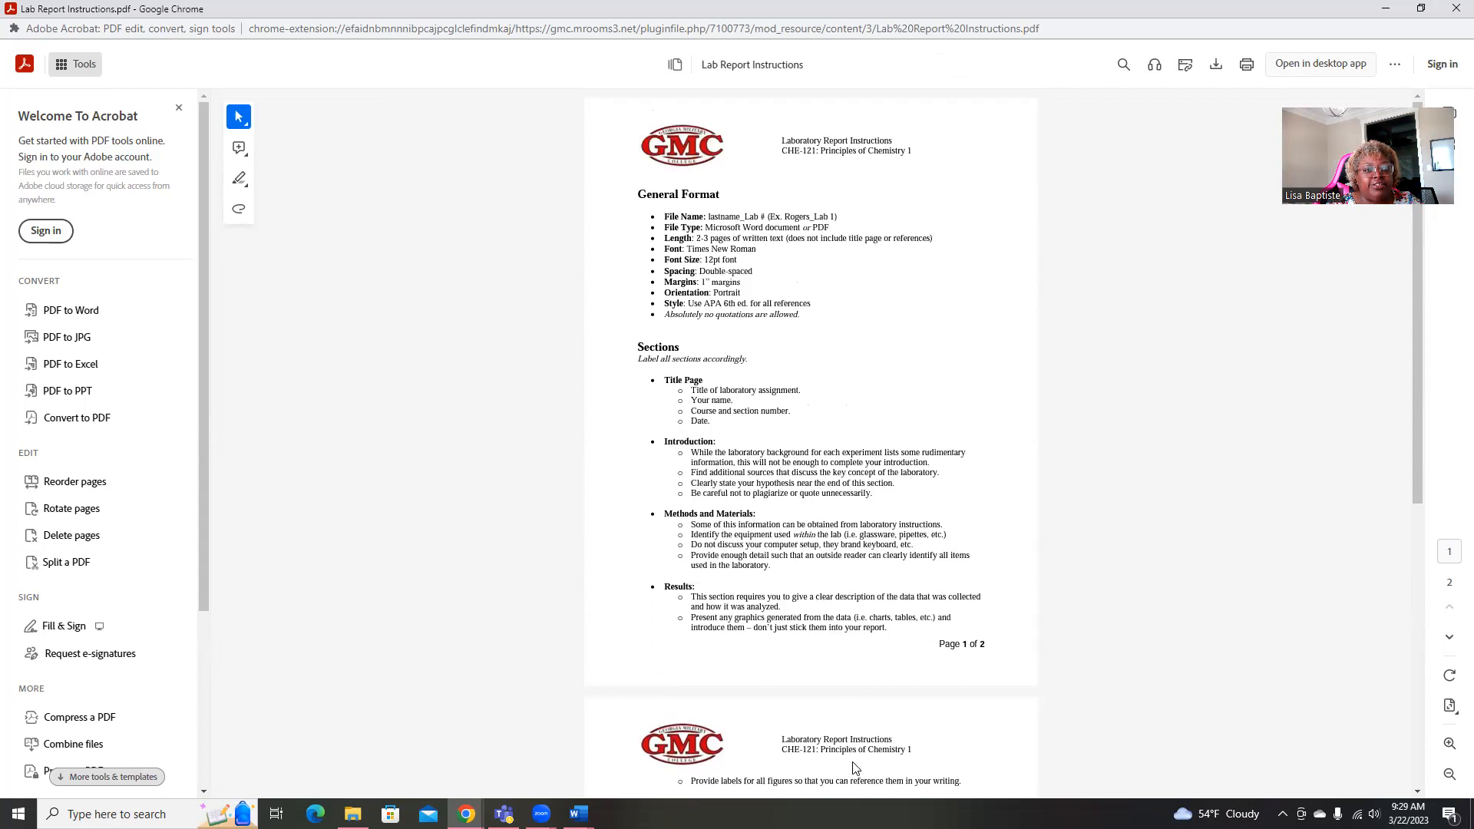
scroll(852, 762, "down", 5)
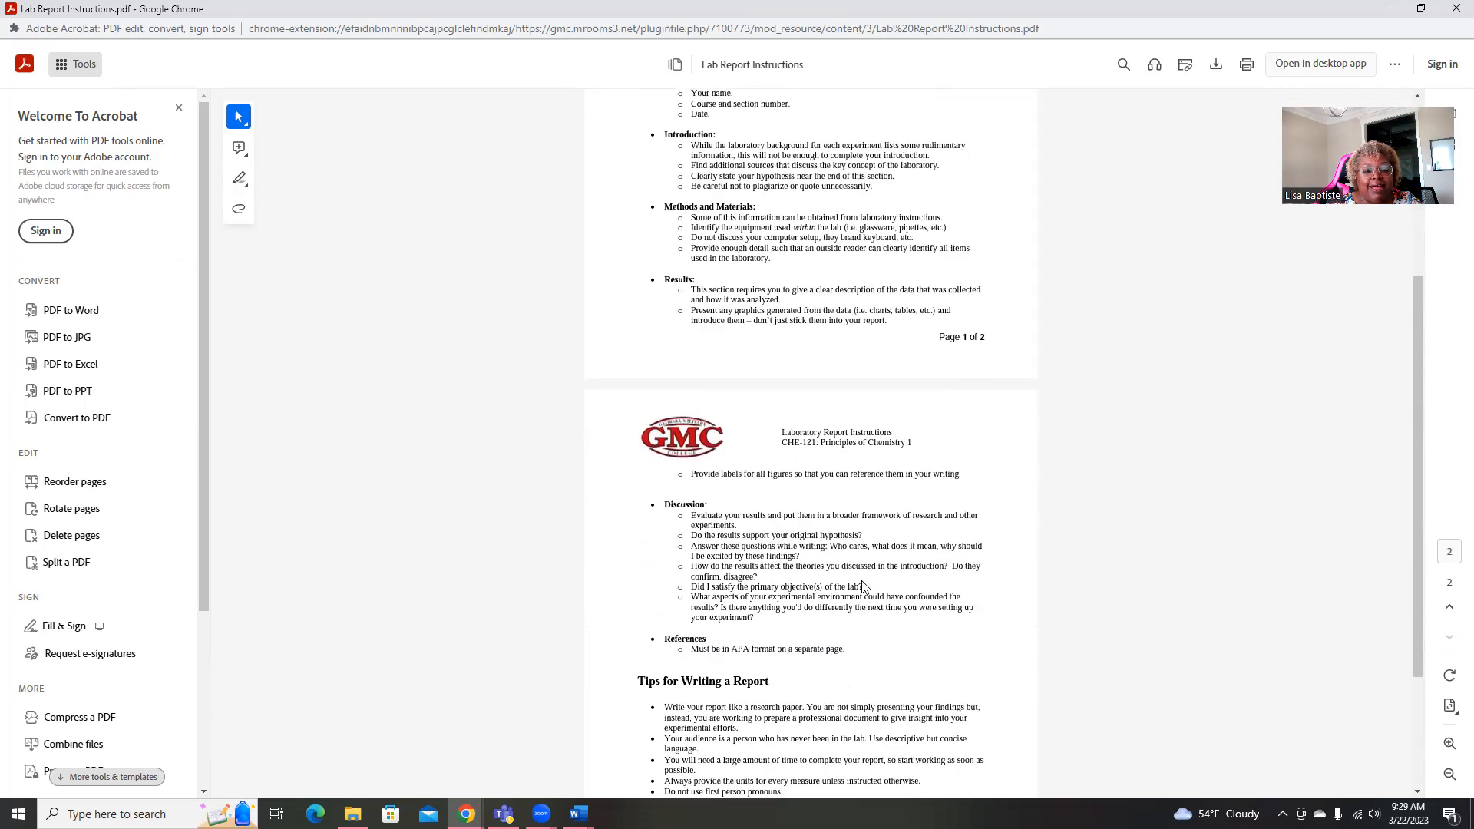
scroll(776, 352, "up", 5)
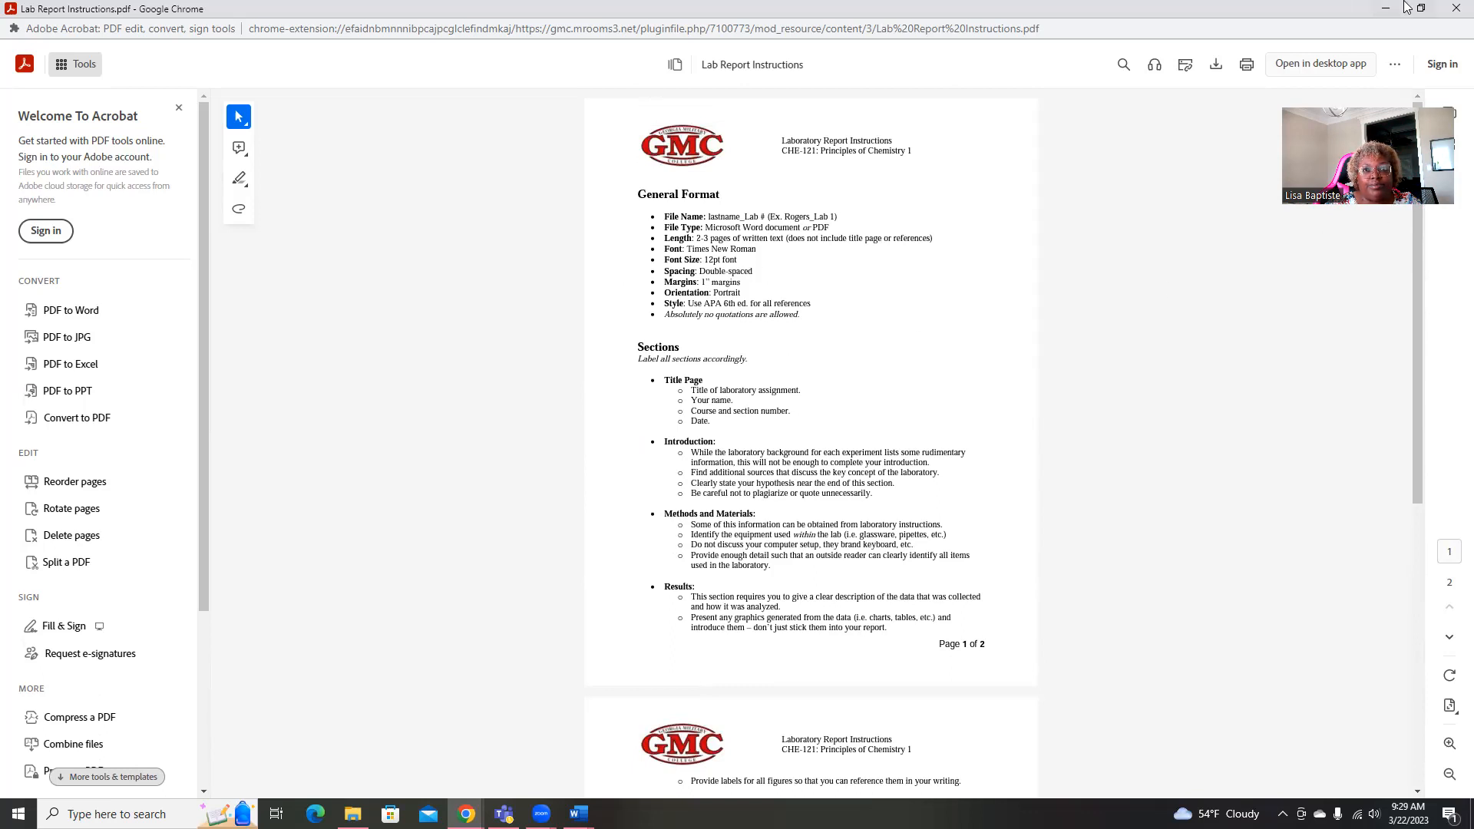
left_click(1456, 7)
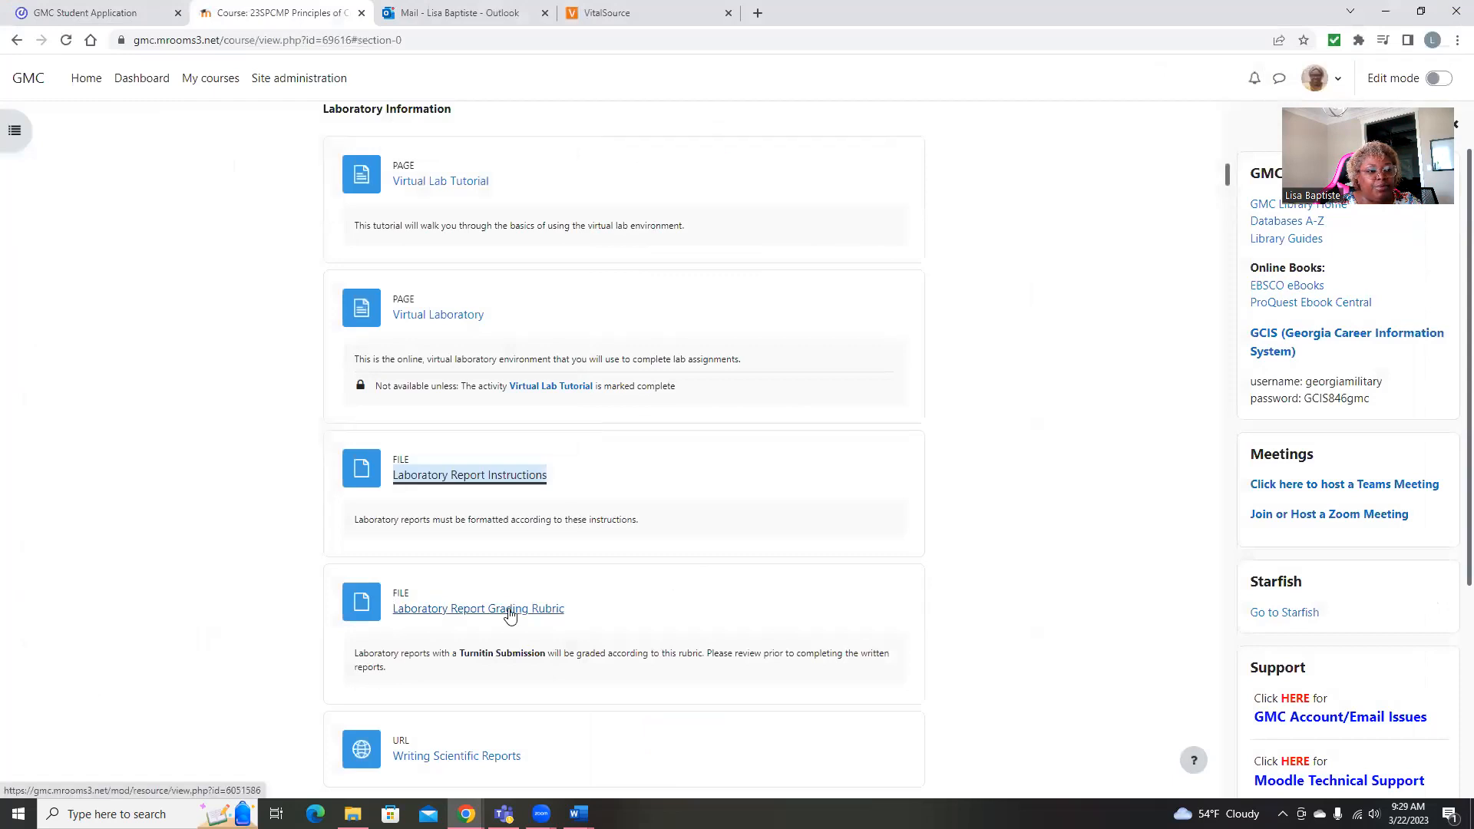
View the Laboratory Report Grading Rubric file and close it again.
left_click(484, 600)
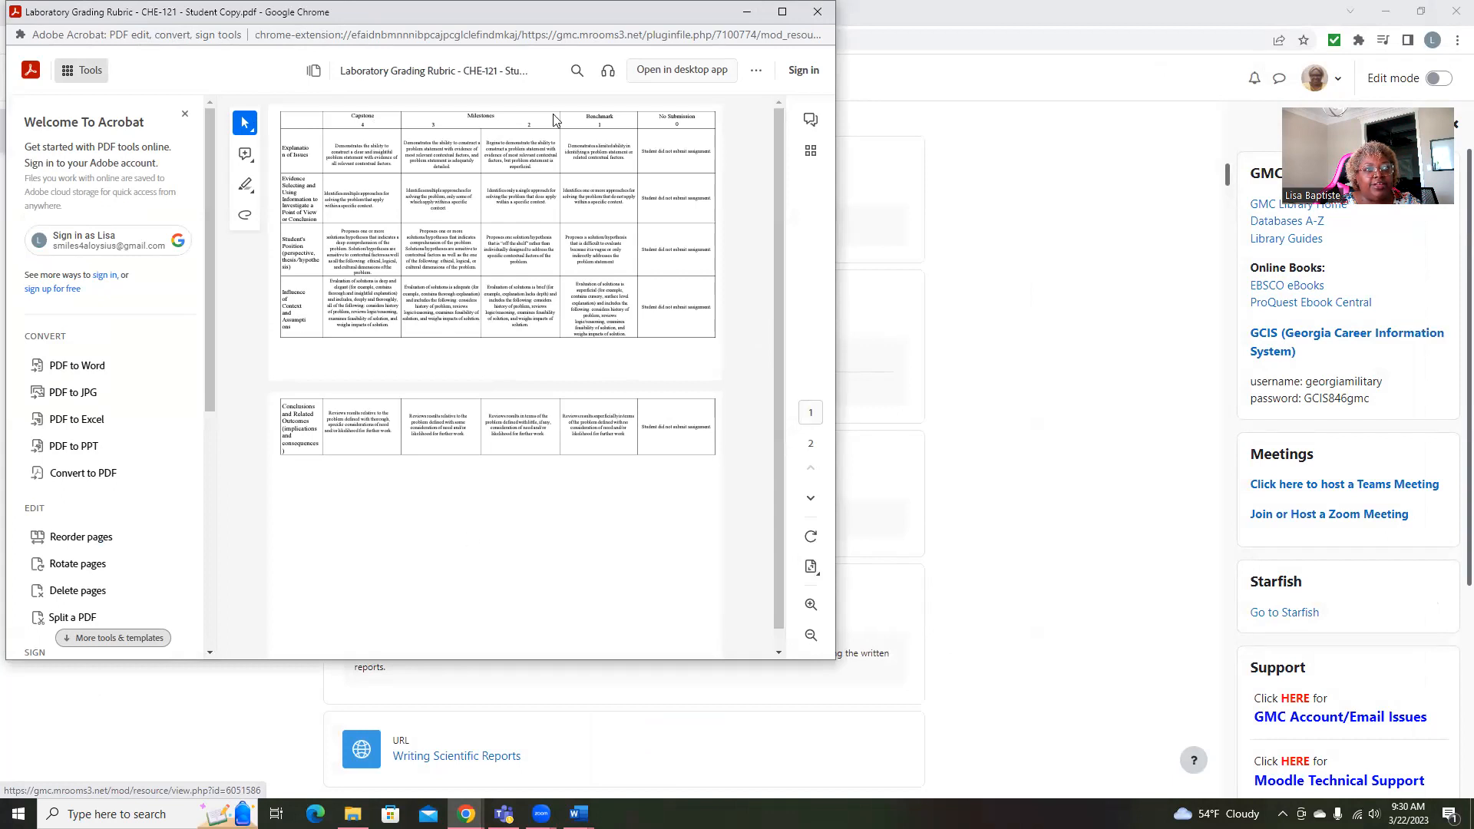
left_click(832, 14)
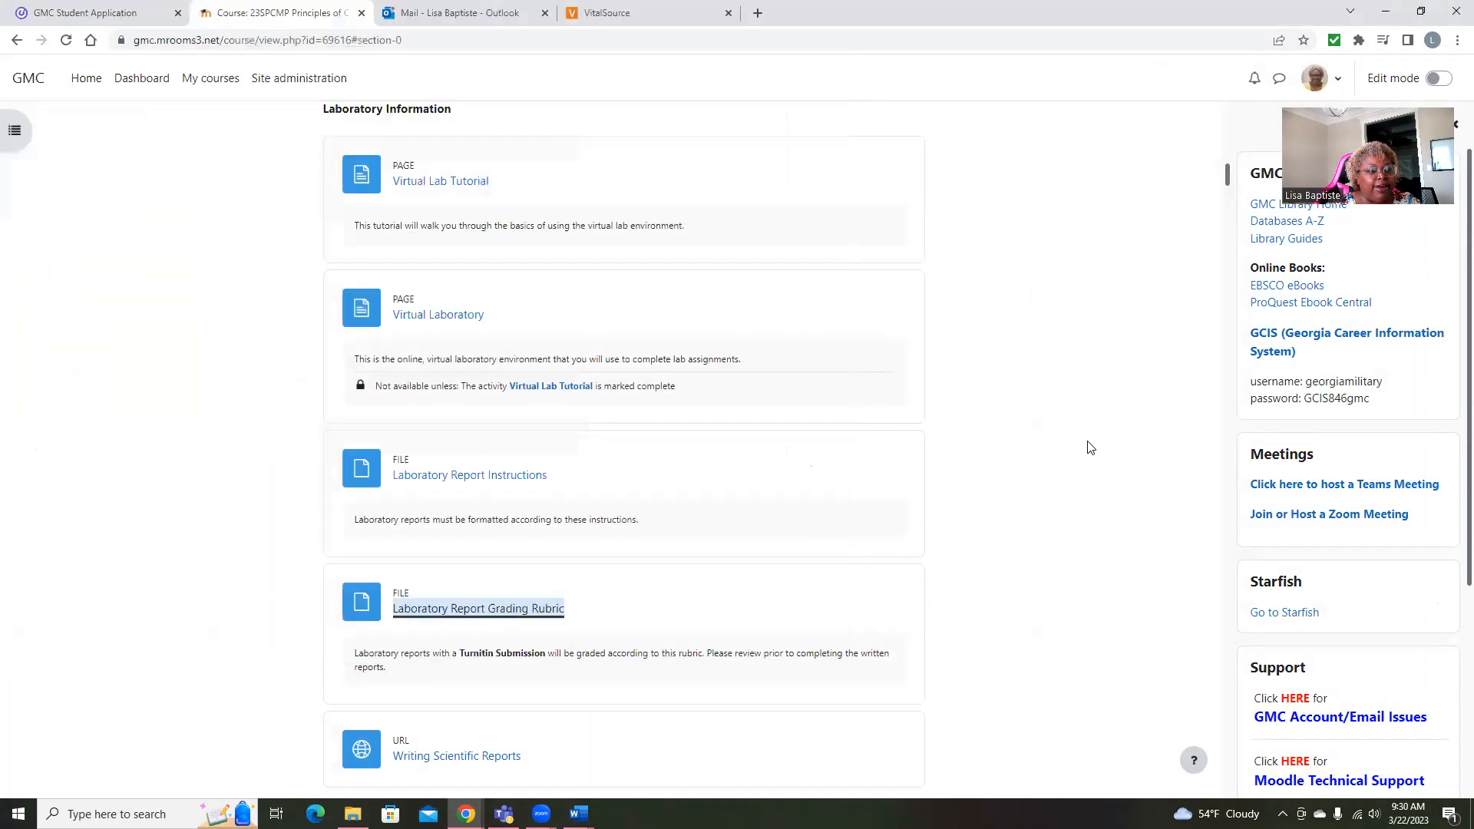
scroll(1089, 447, "down", 2)
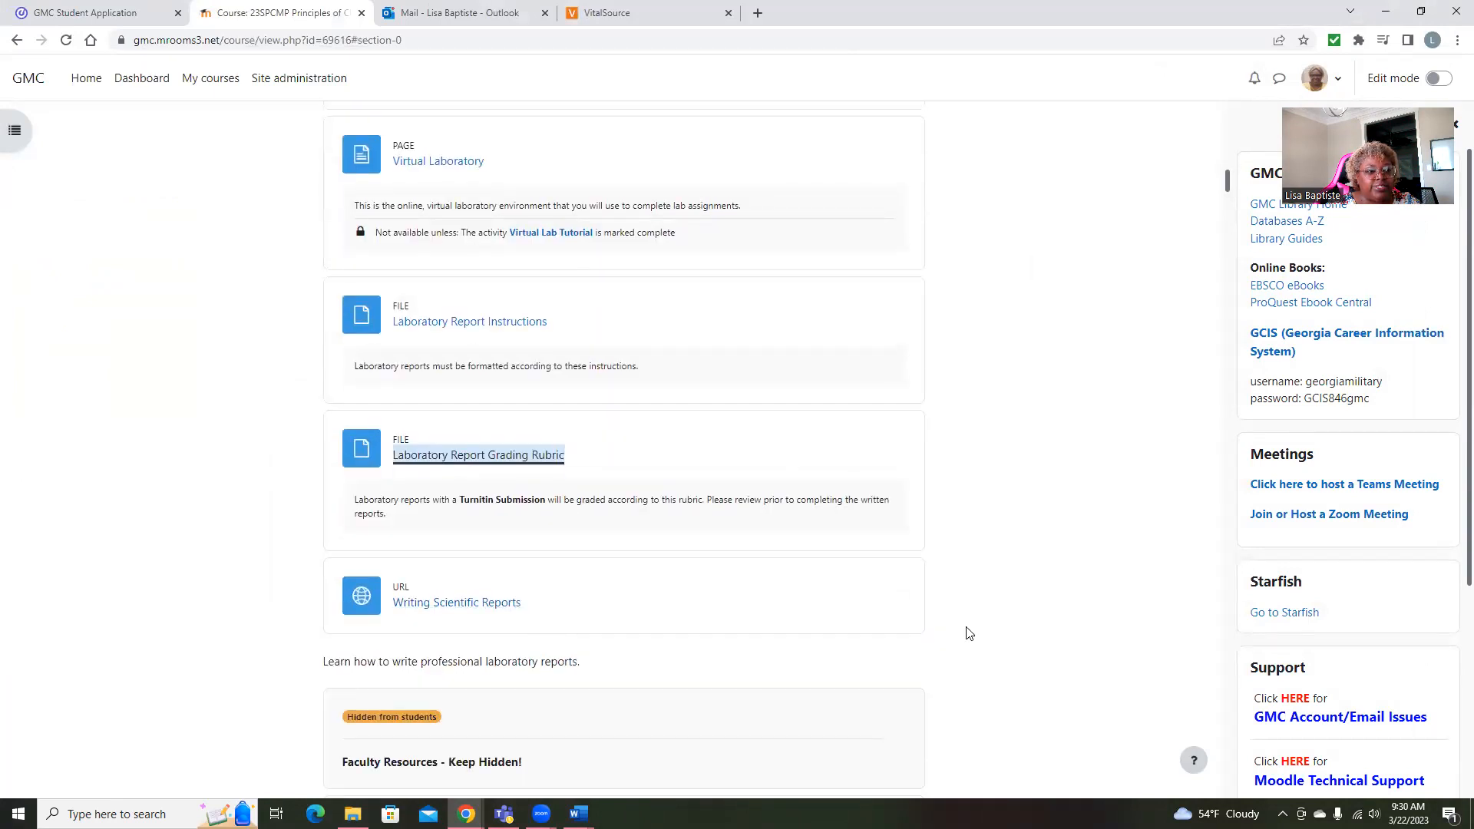
Open the Virtual Laboratory page from the Laboratory Information section and maximize its window.
scroll(970, 629, "up", 5)
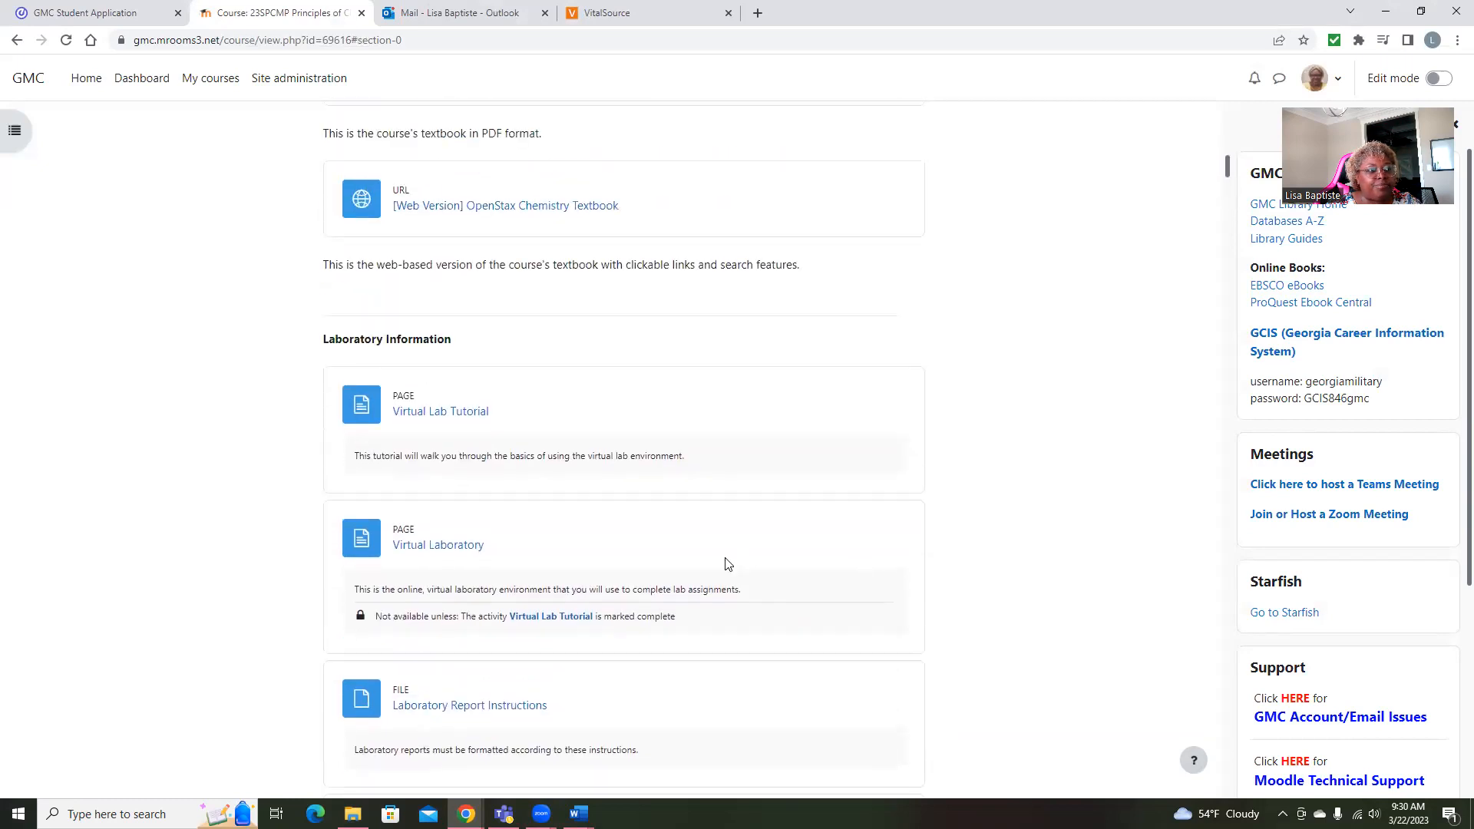
scroll(726, 564, "up", 1)
scroll(727, 562, "down", 2)
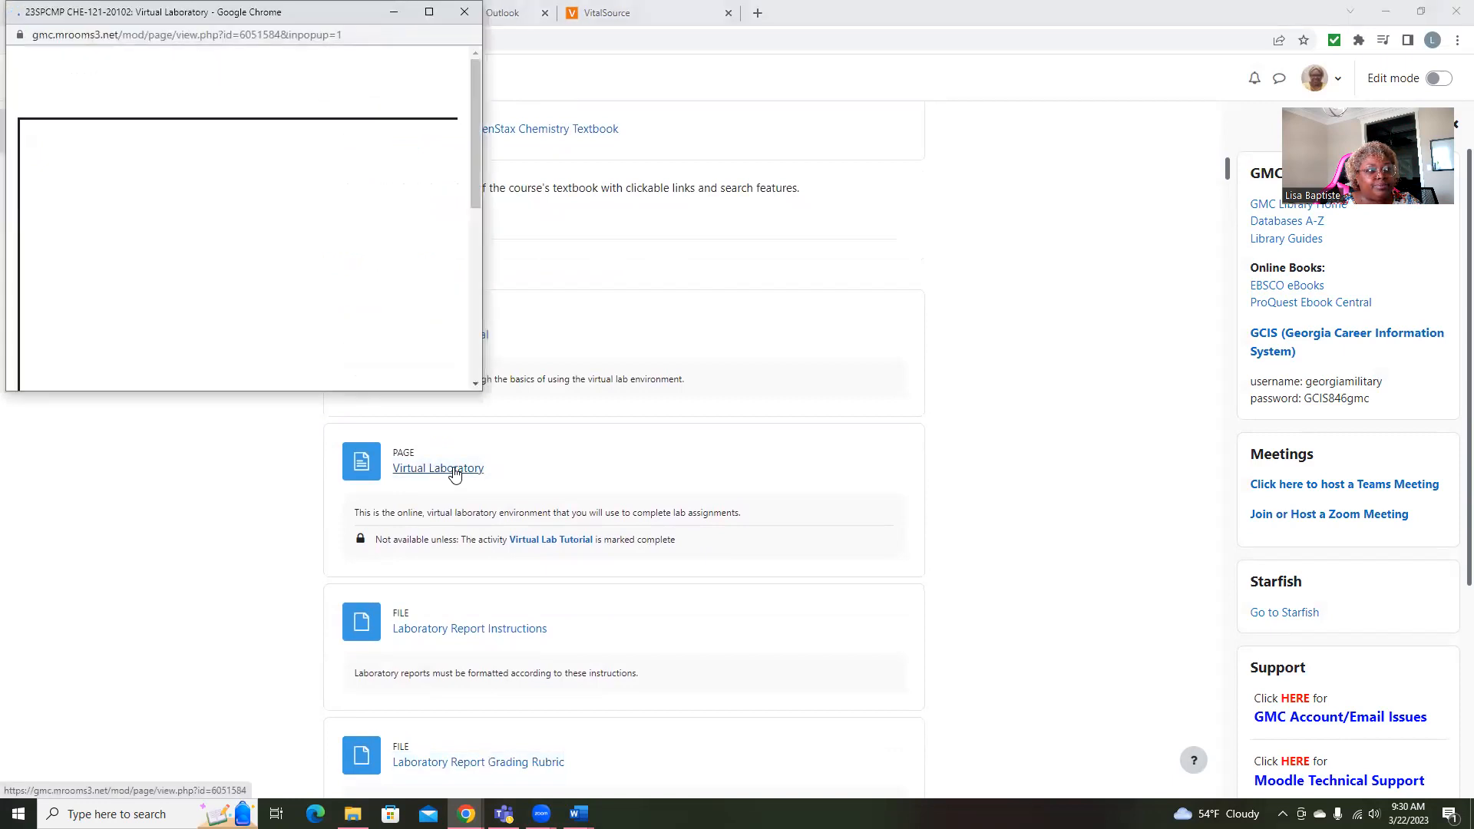
left_click(430, 10)
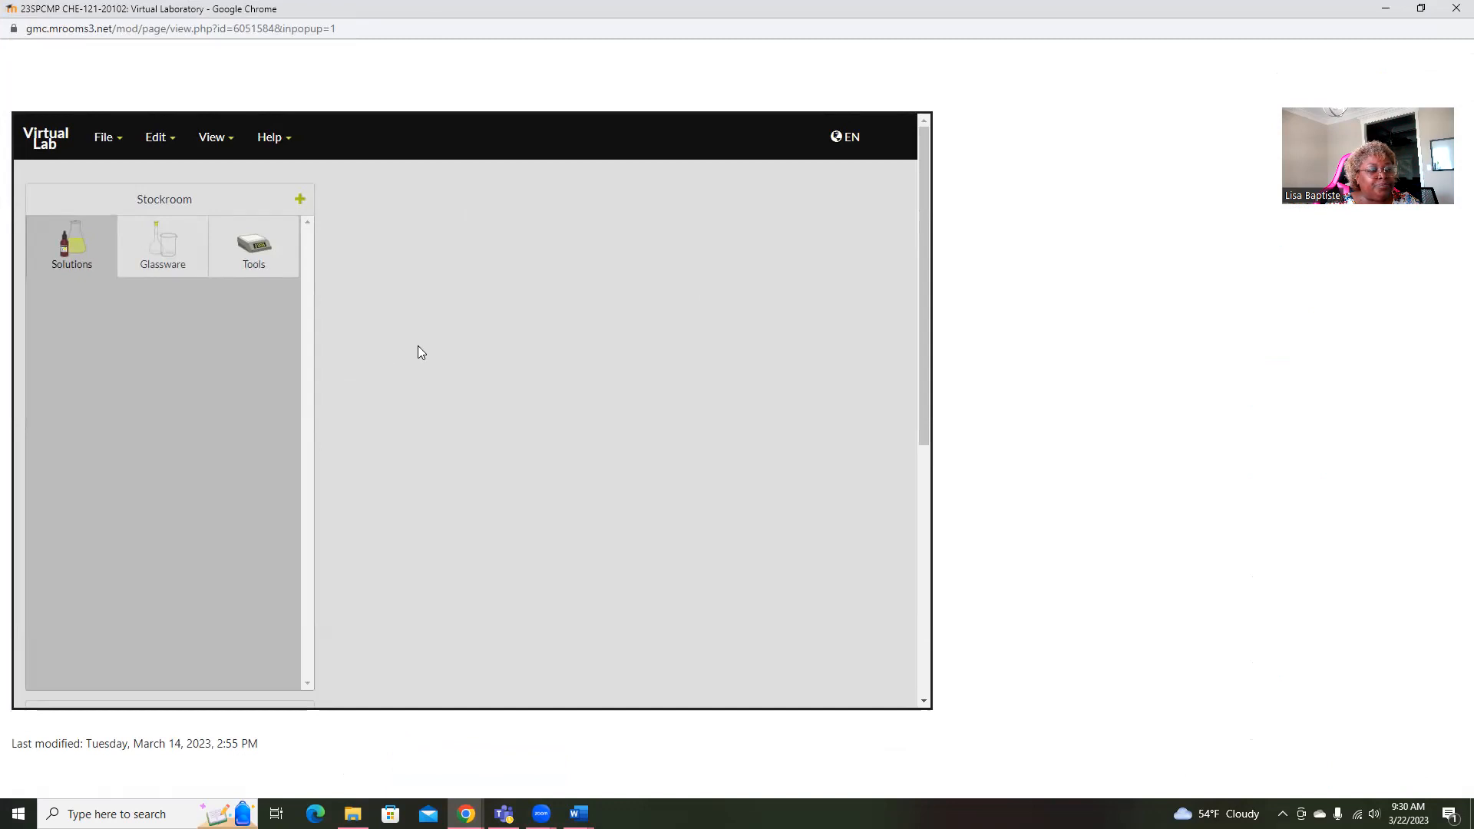
Load the Metals Density Problem assignment from the Molarity and Density group in the virtual lab.
left_click(97, 144)
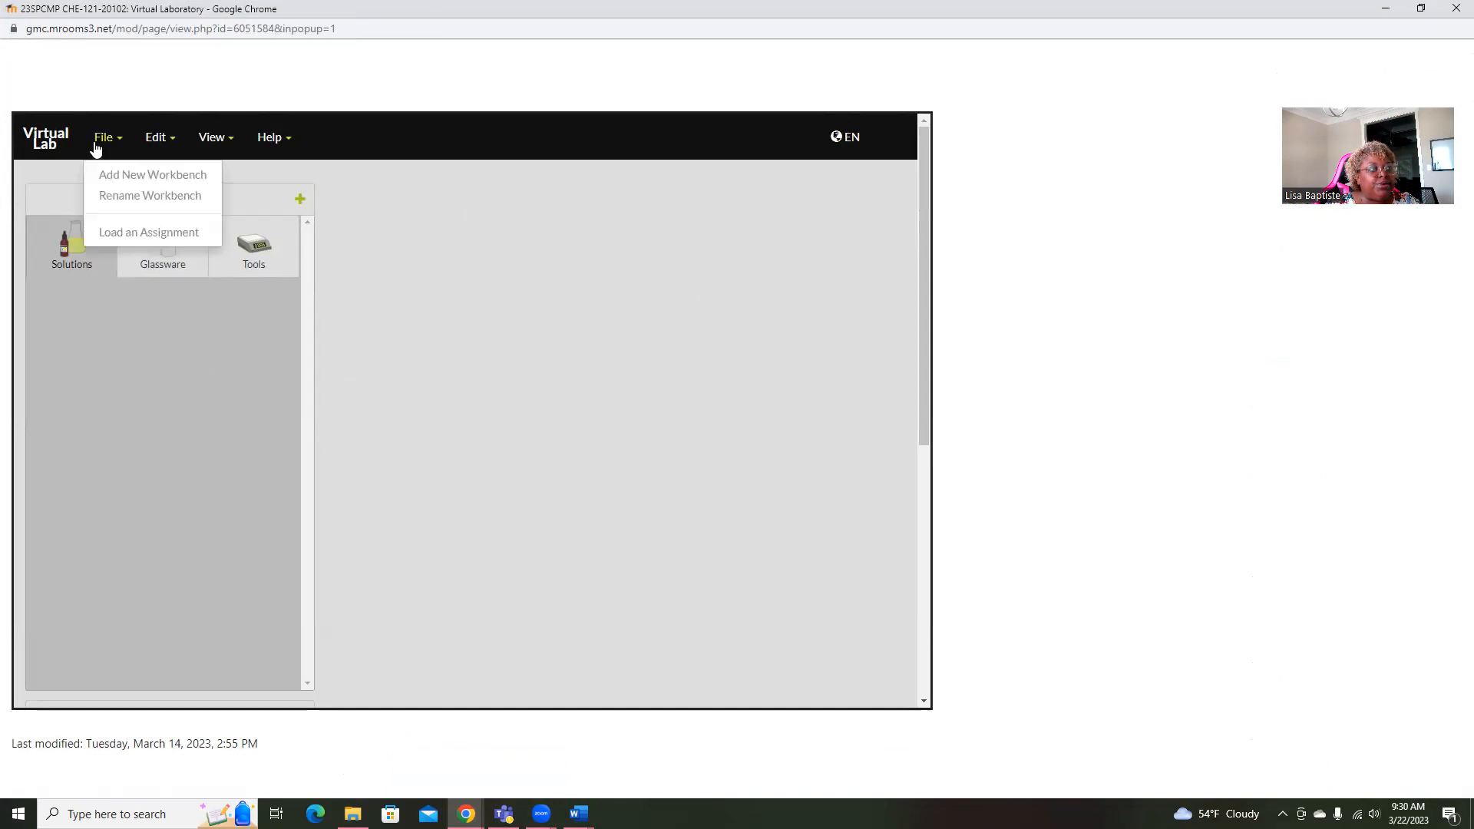
left_click(123, 230)
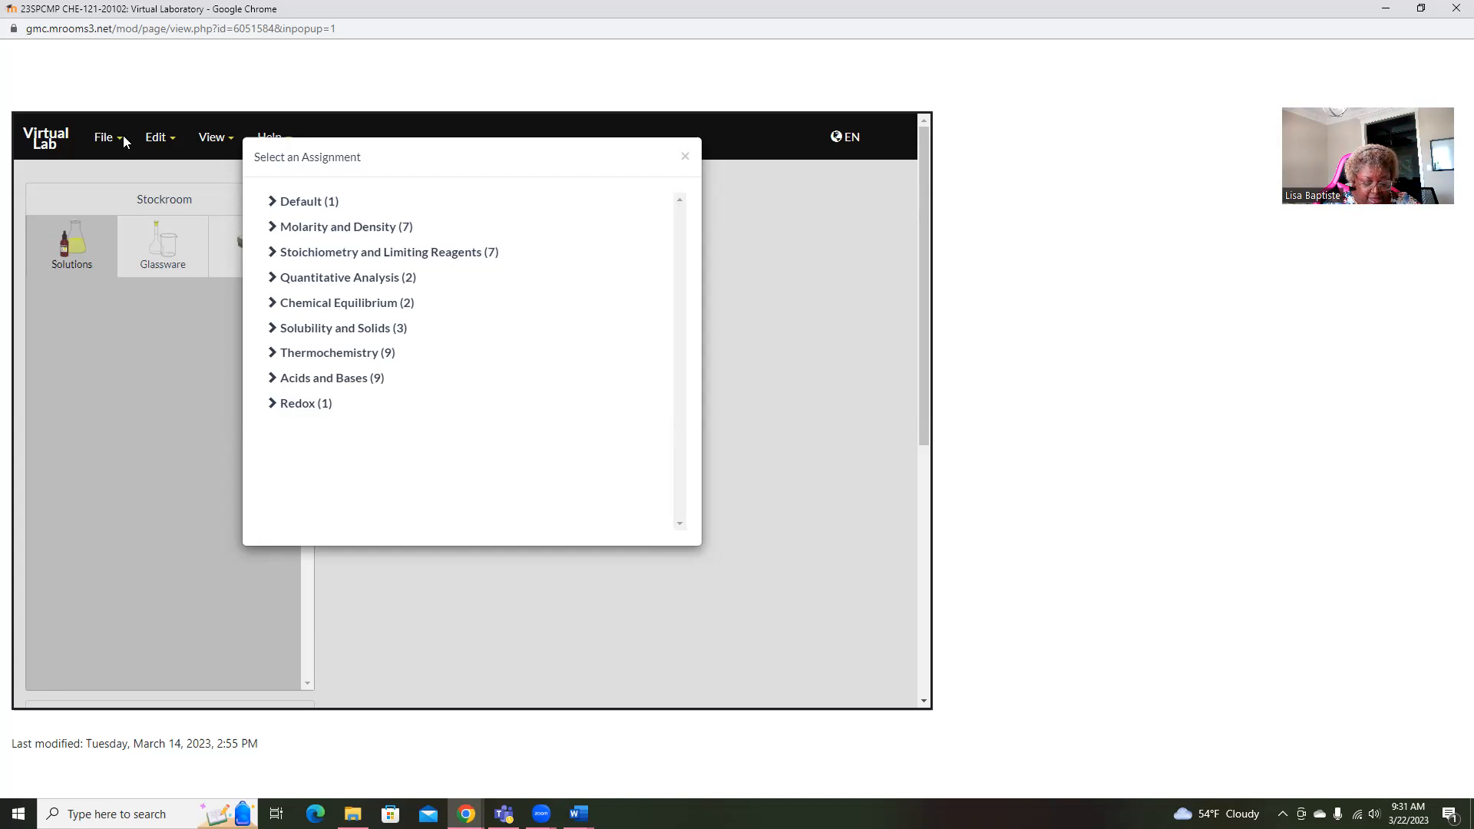
left_click(374, 235)
scroll(484, 288, "down", 4)
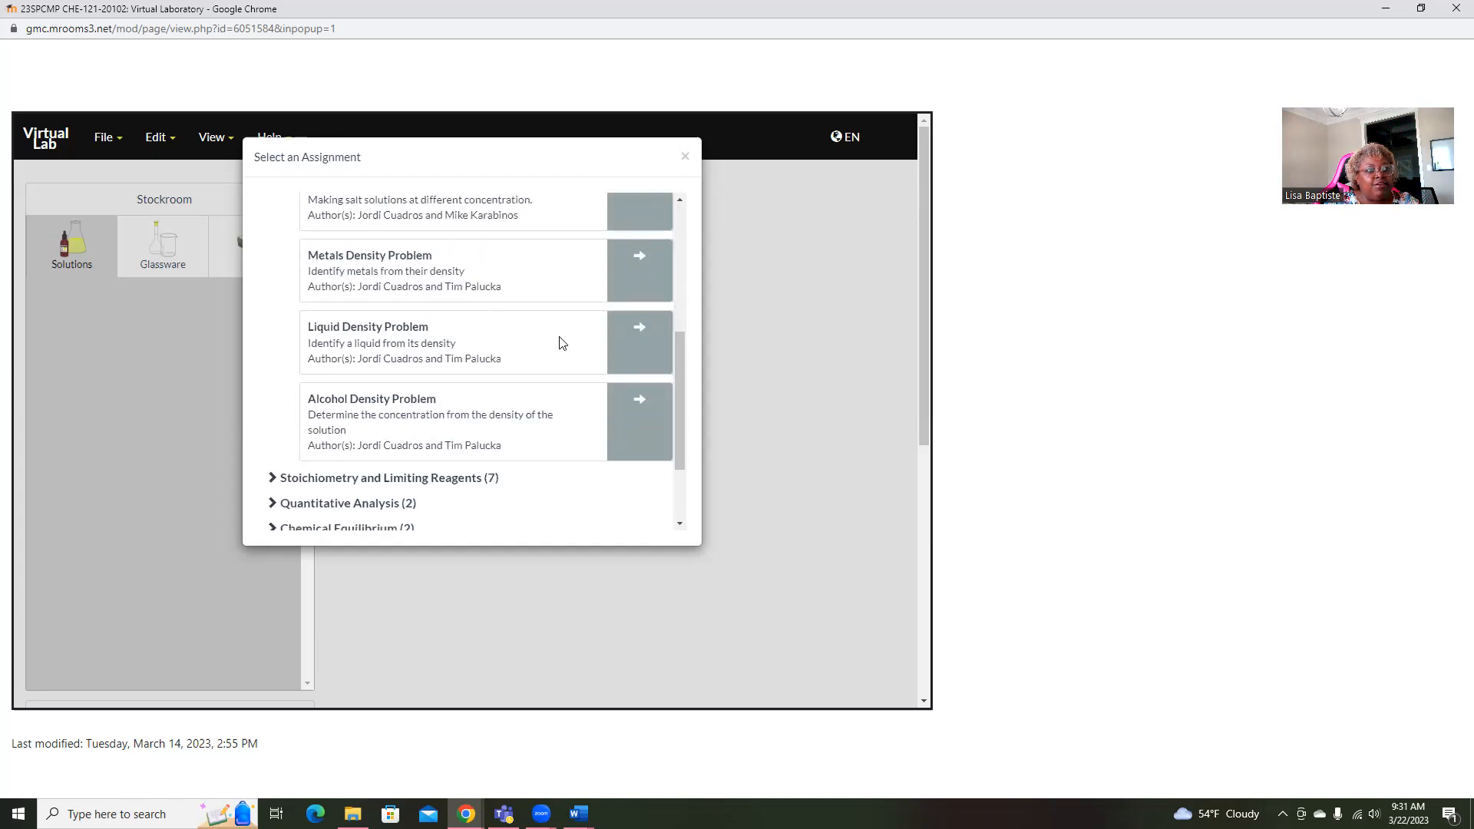
left_click(642, 270)
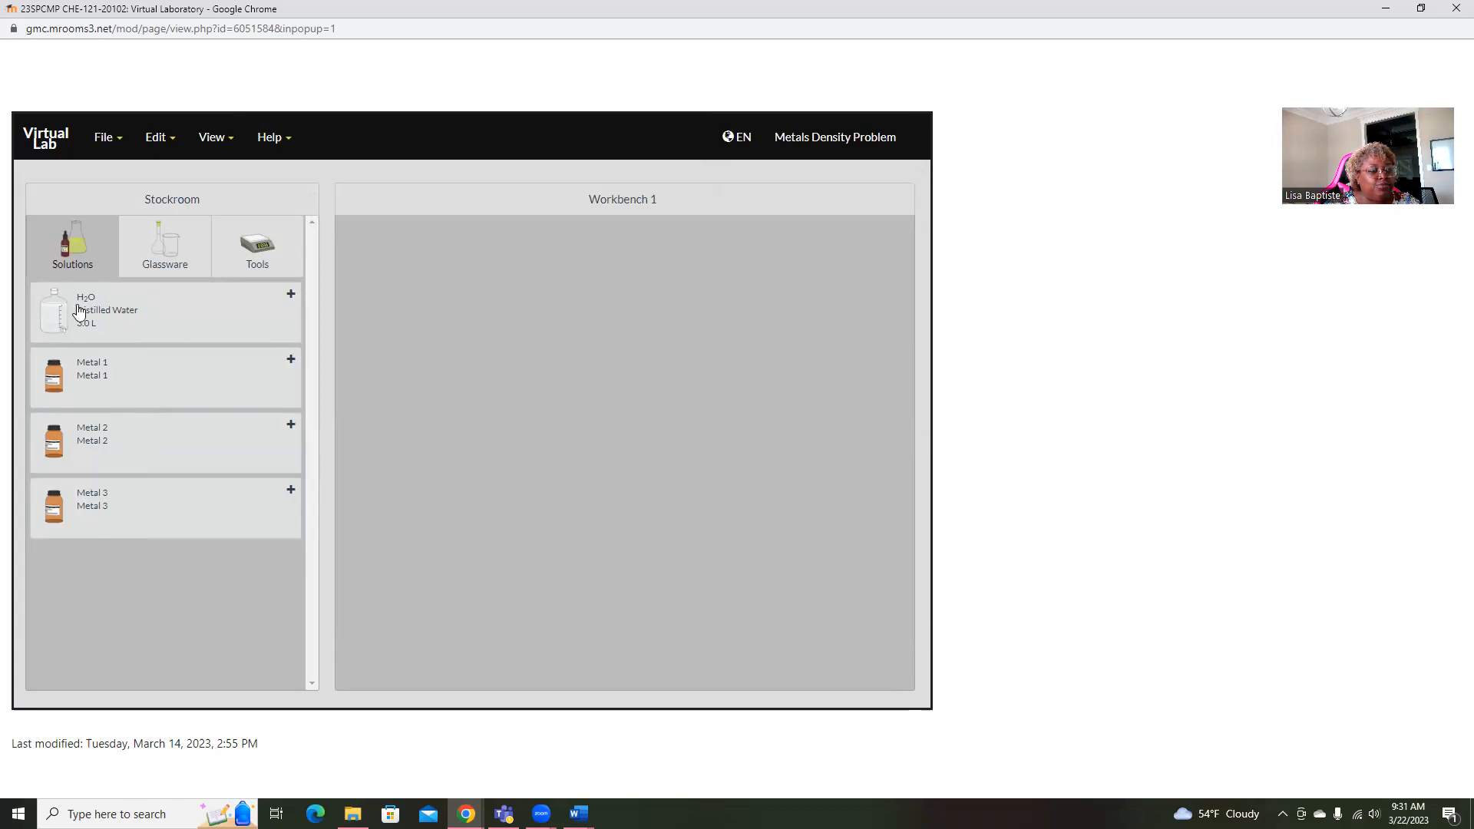
Examine the Erlenmeyers, Graduated Cylinders and Pipettes available in the stockroom's glassware, collapsing each category again.
left_click(139, 246)
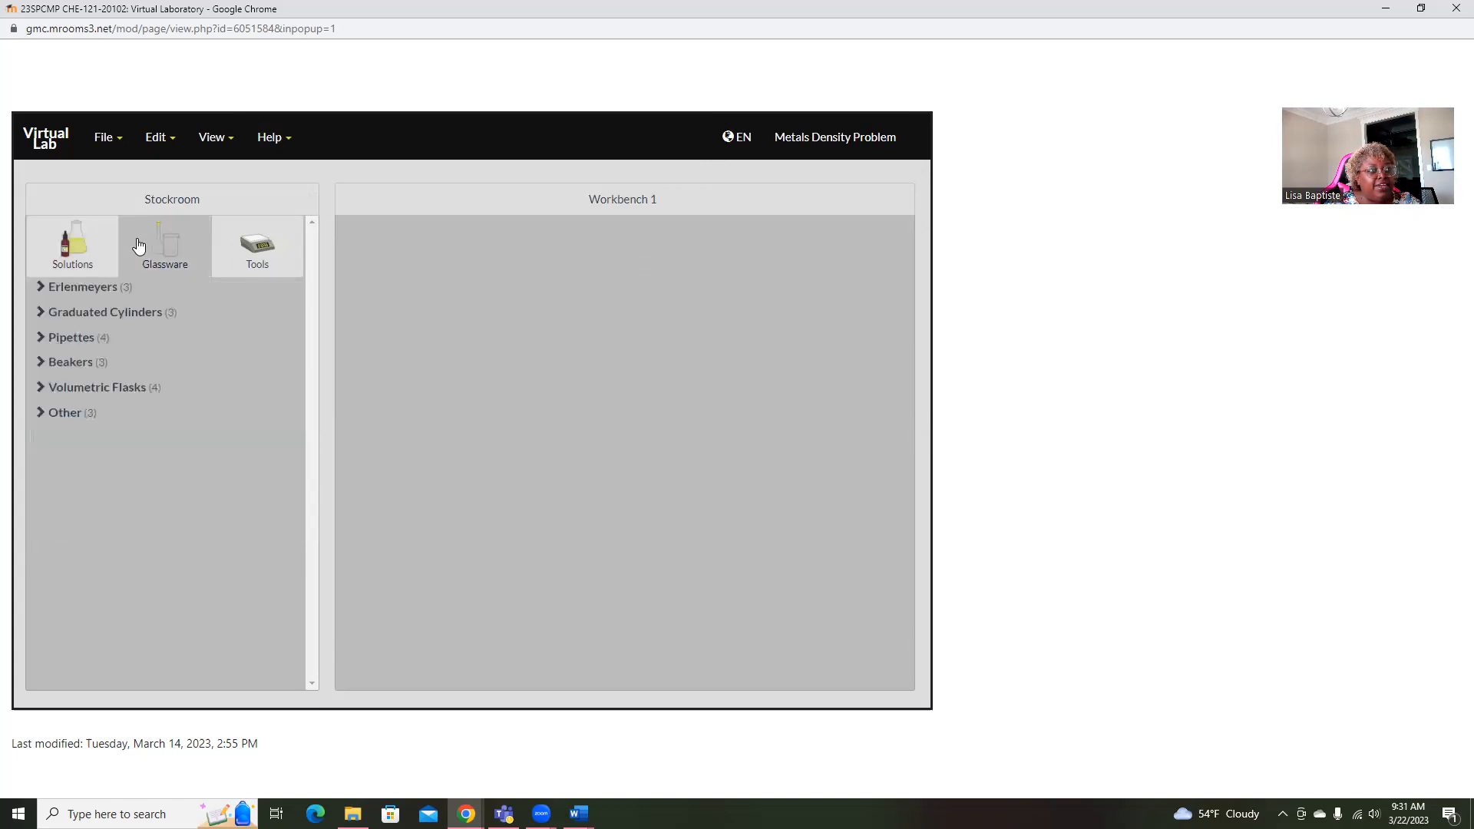
left_click(92, 290)
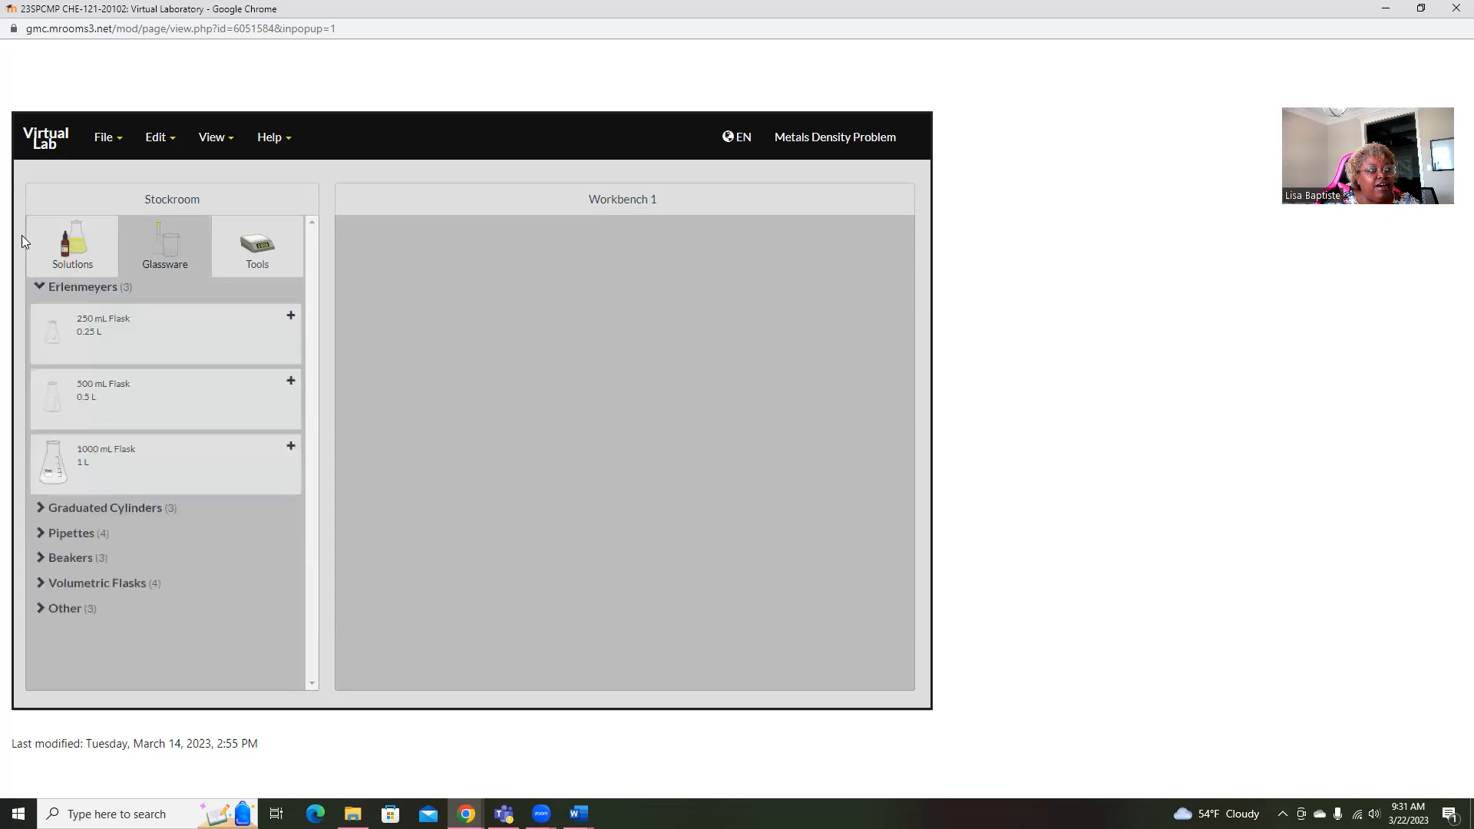
left_click(33, 286)
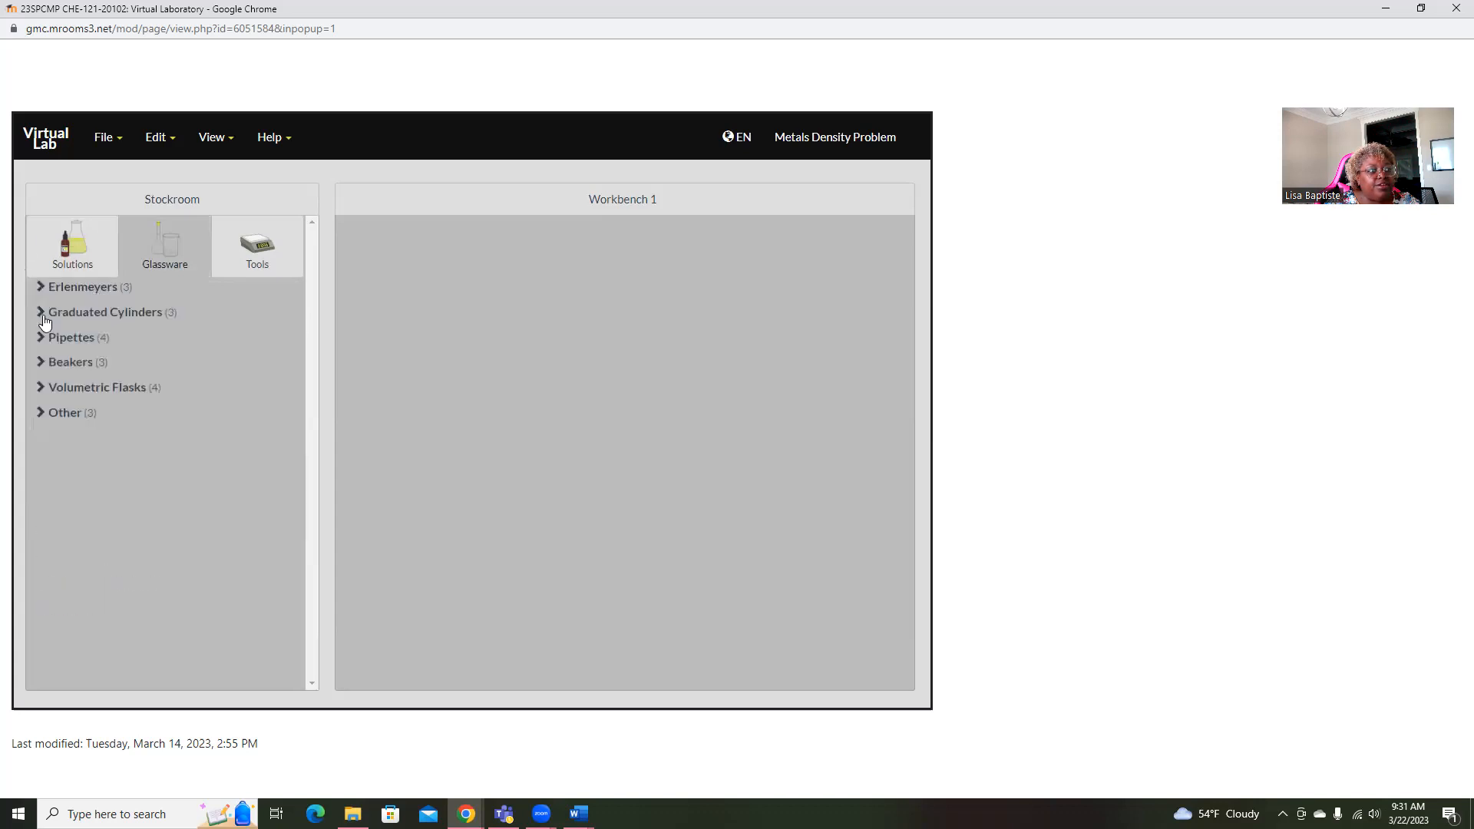
left_click(44, 316)
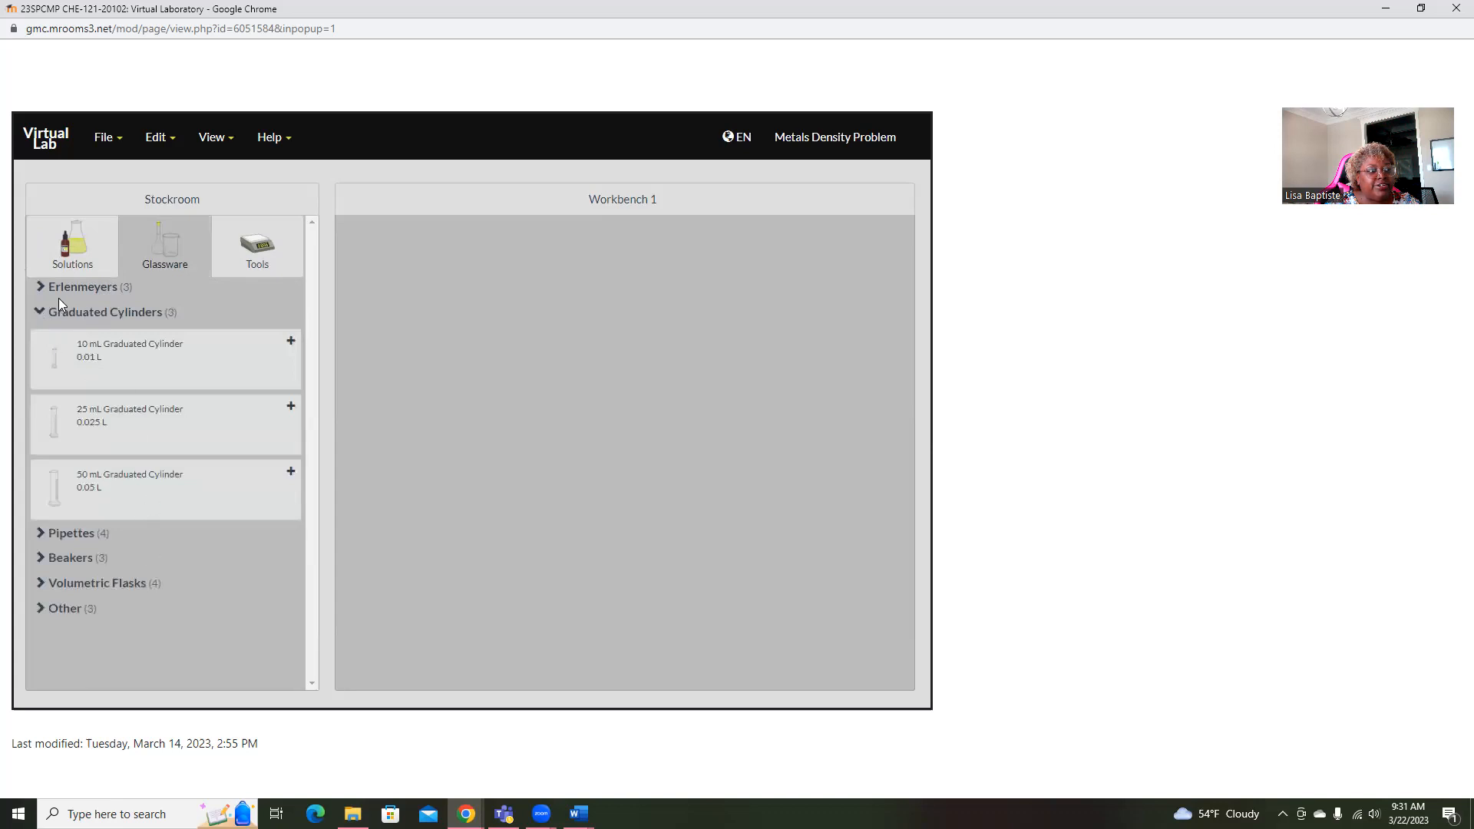
left_click(41, 313)
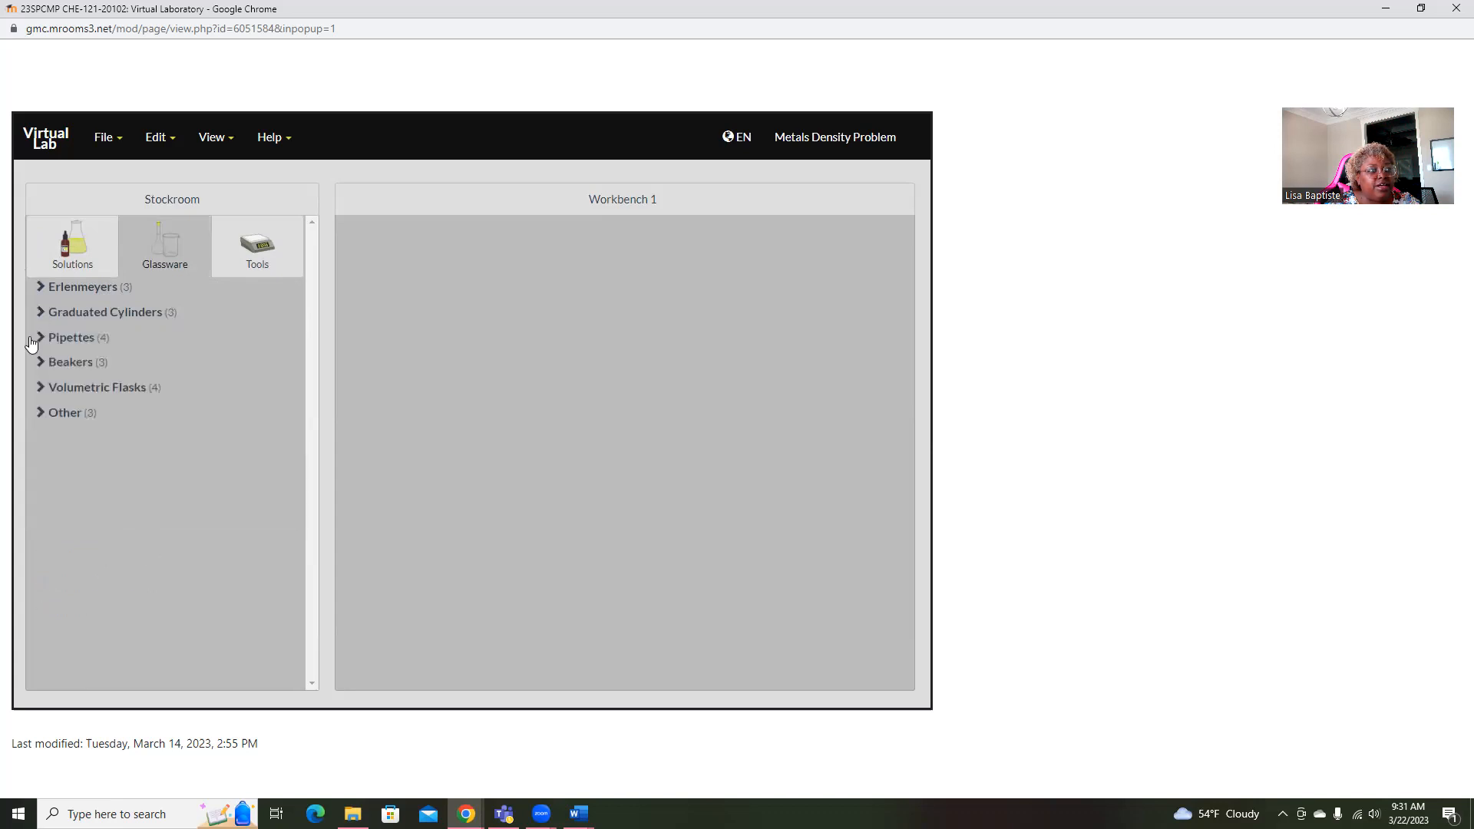
left_click(31, 341)
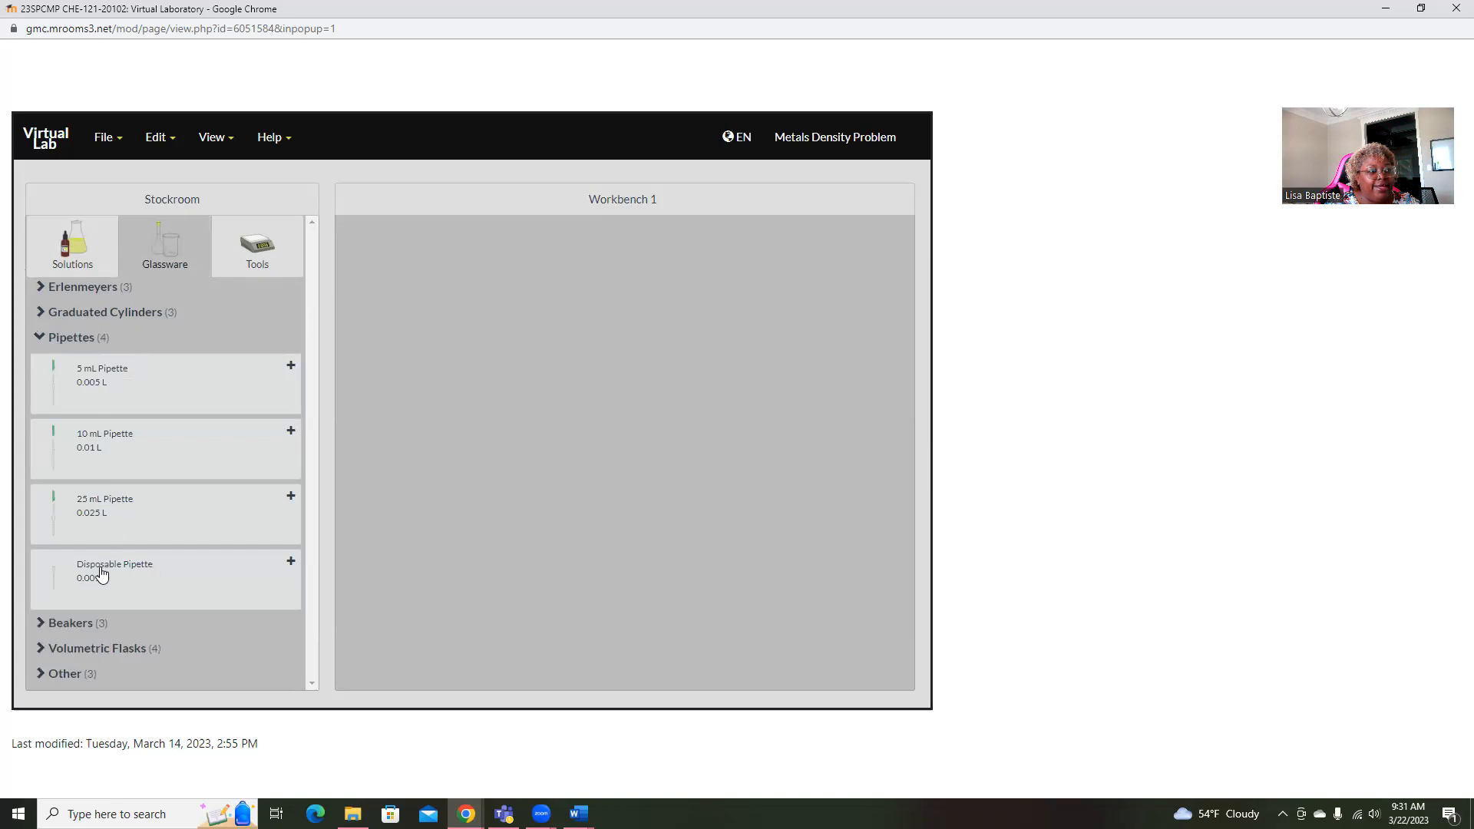
left_click(43, 337)
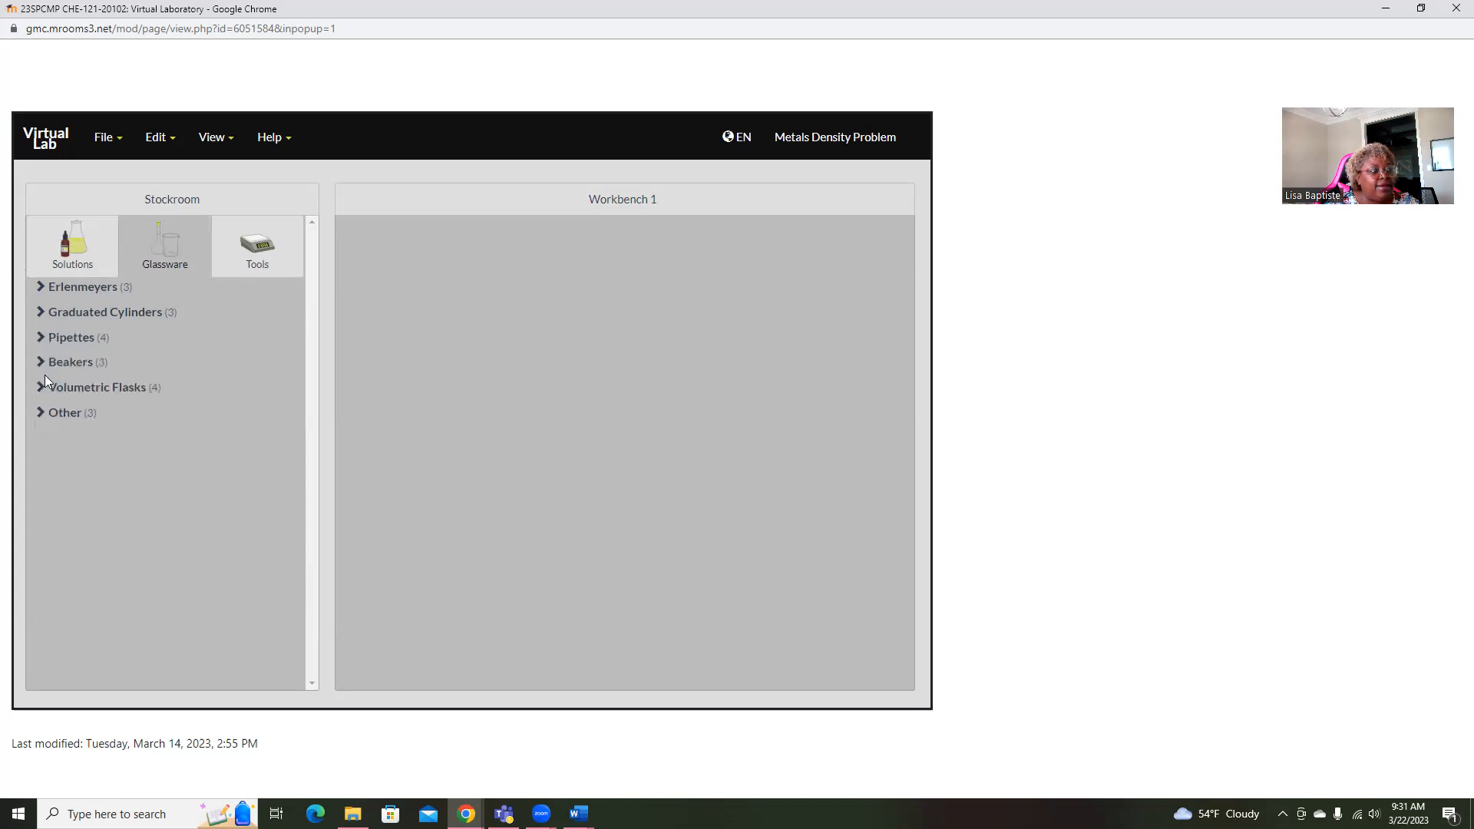
Examine the stockroom's Beakers, Volumetric Flasks and Other glassware, as well as its available tools.
left_click(43, 364)
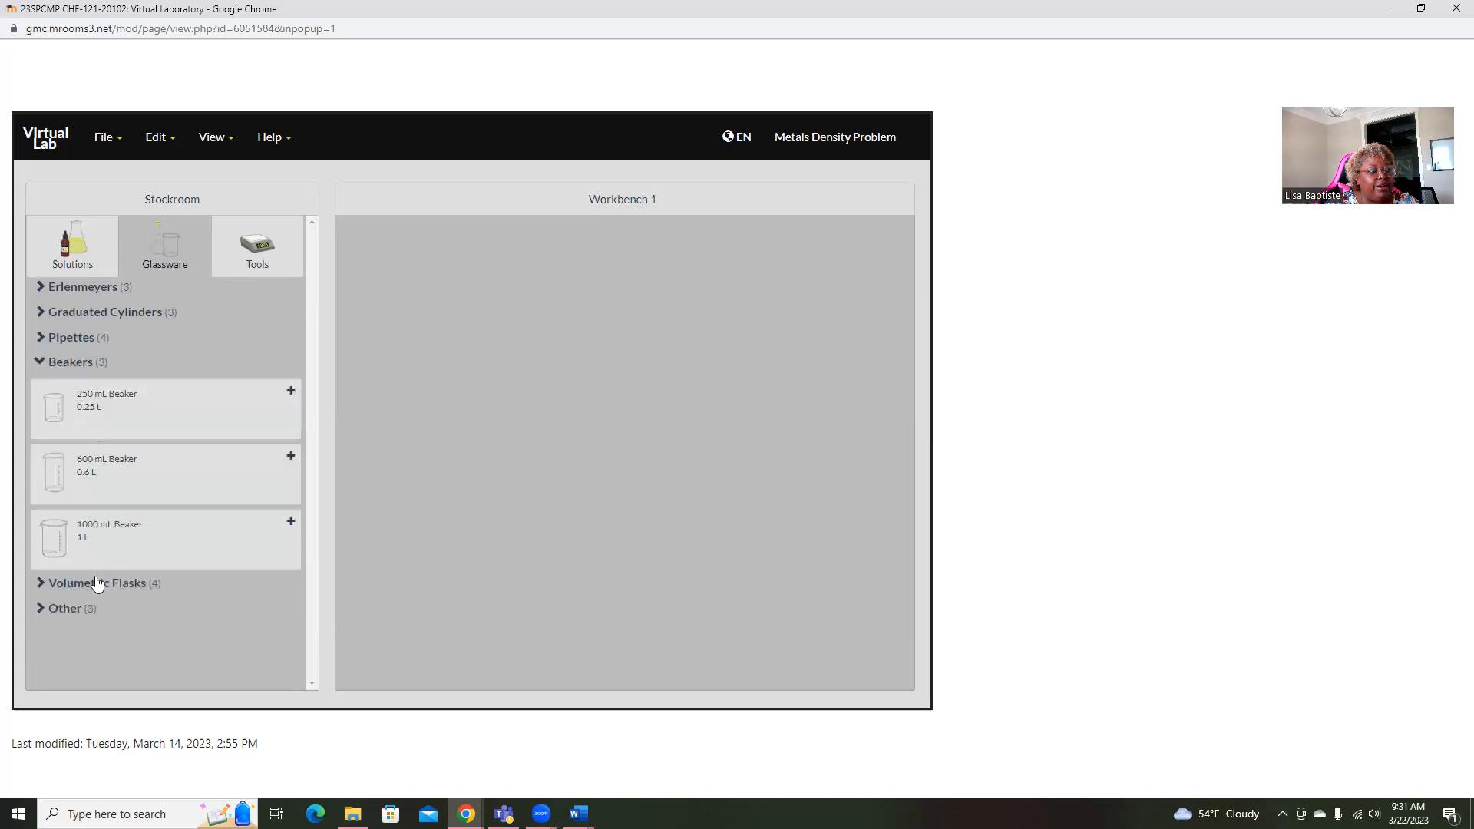
left_click(38, 362)
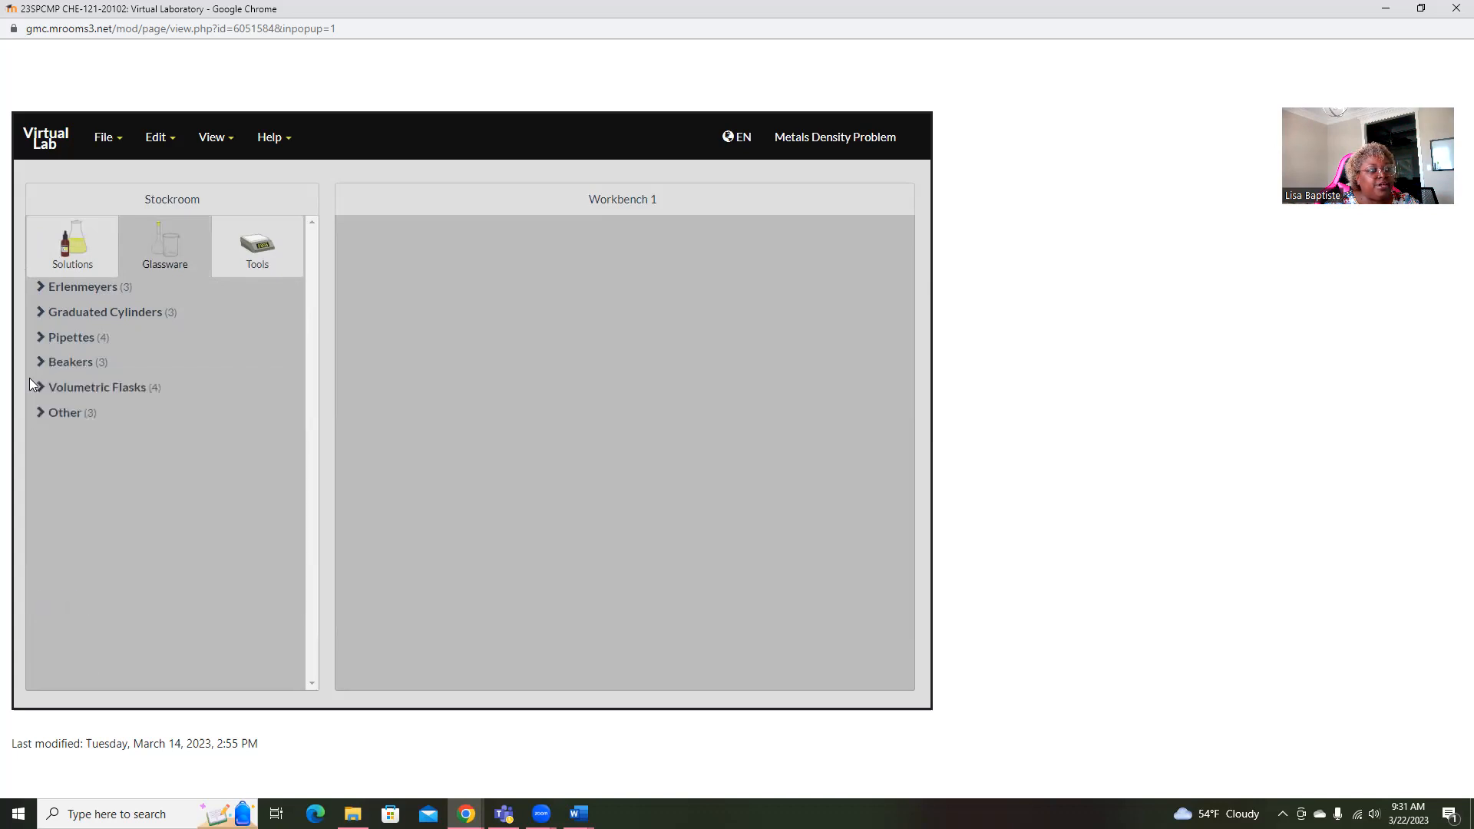
left_click(33, 388)
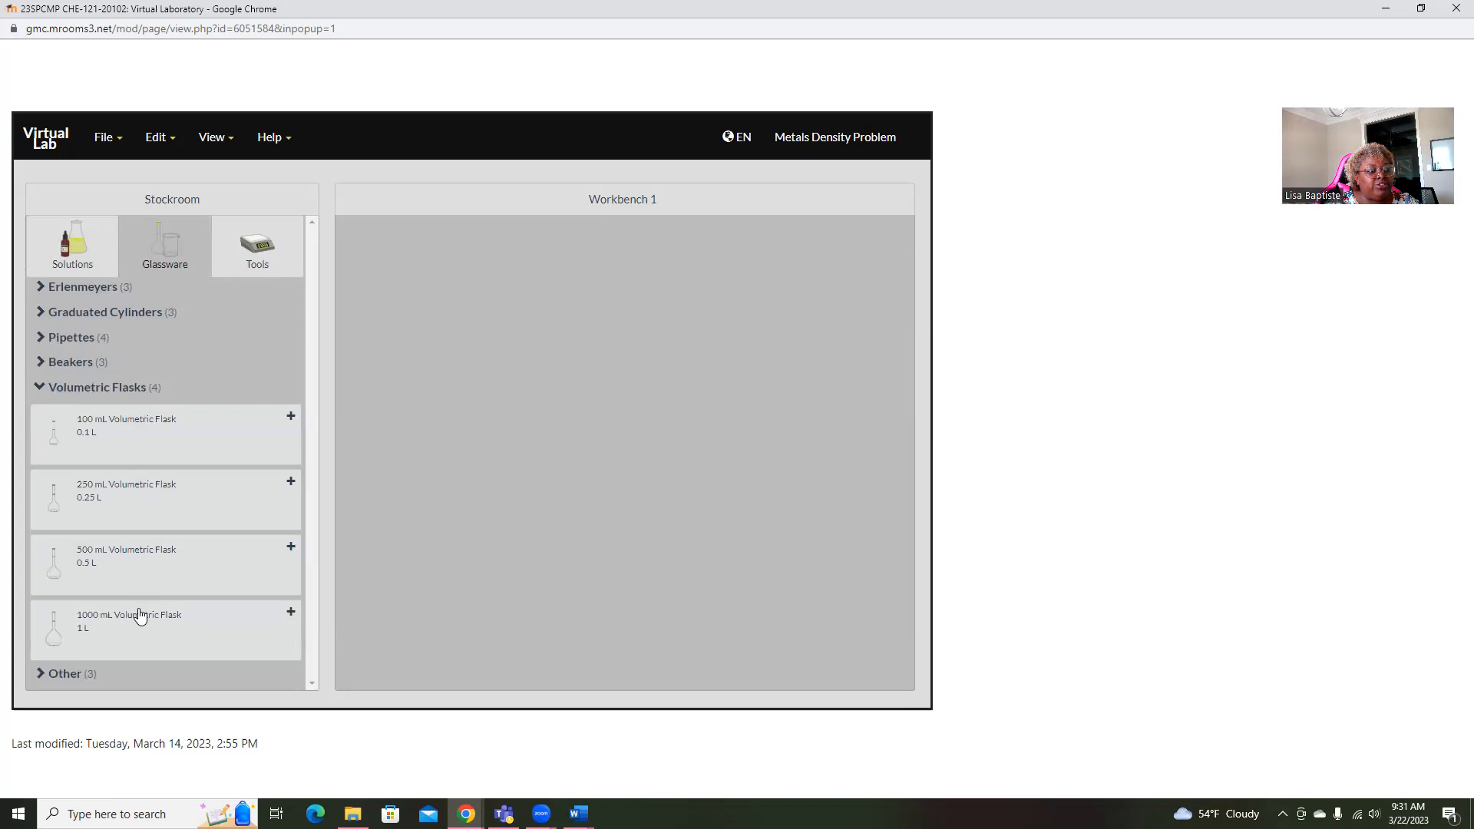
left_click(40, 387)
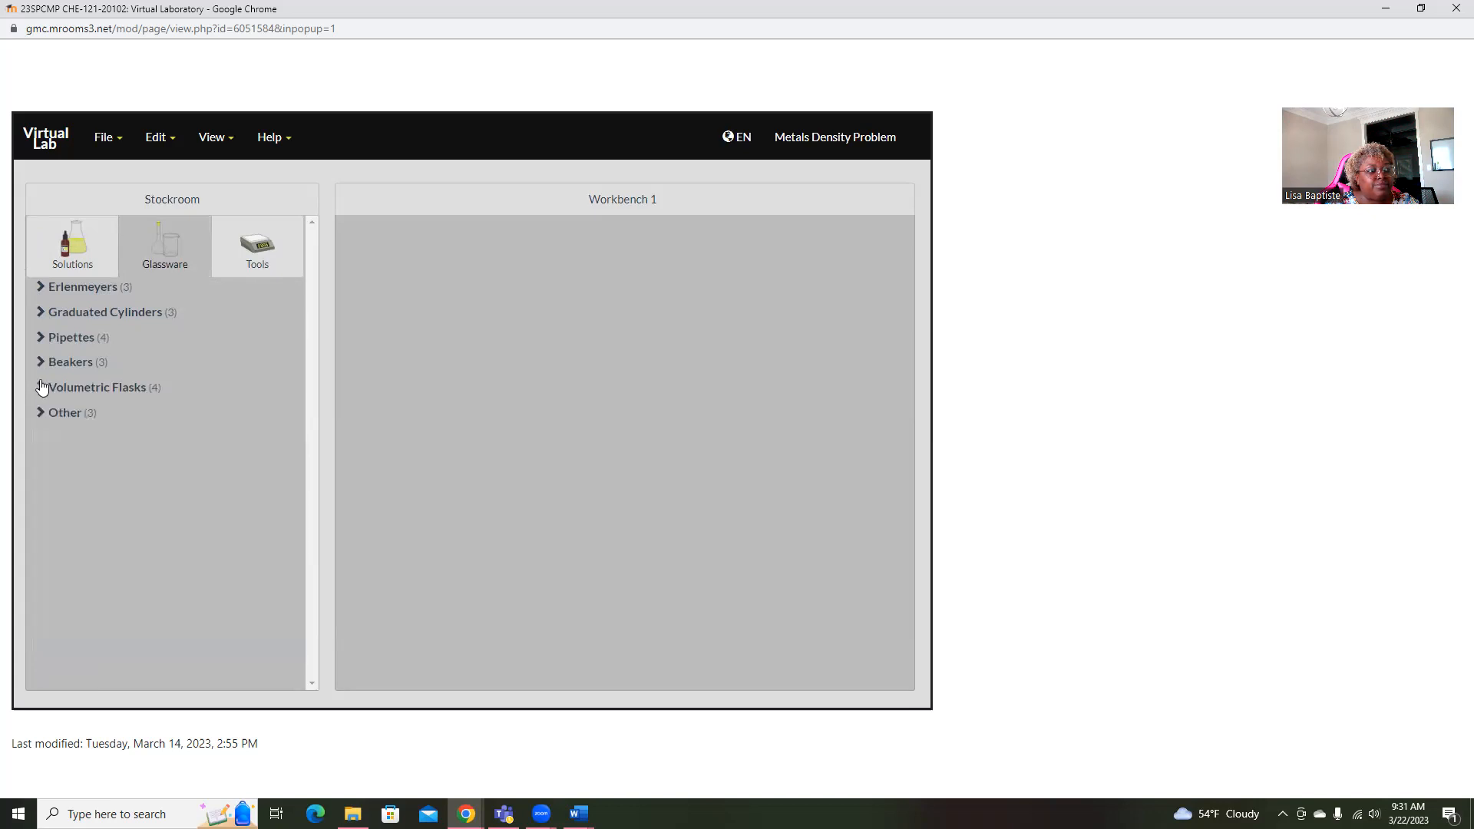
left_click(35, 418)
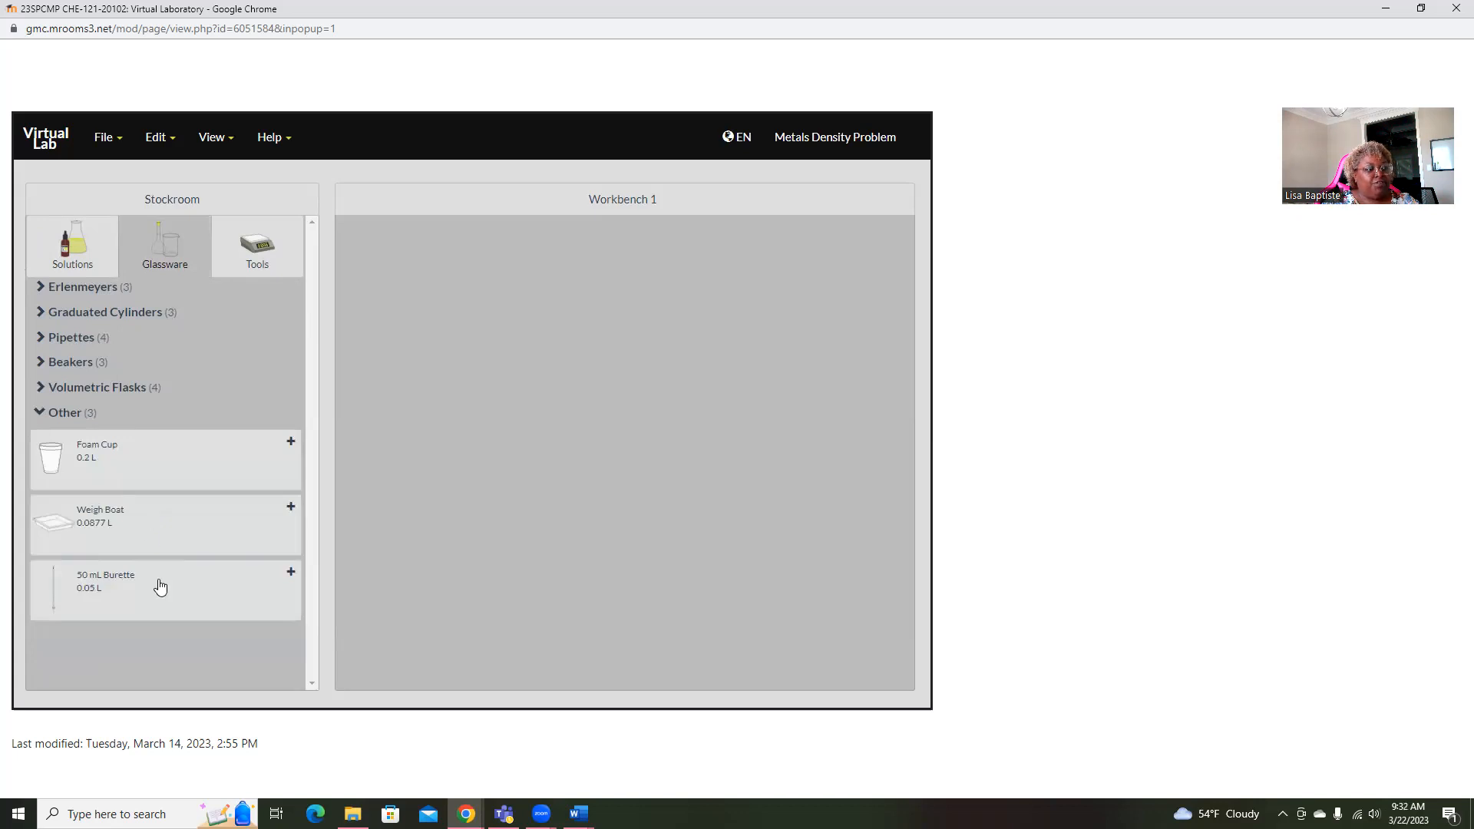
left_click(50, 419)
left_click(280, 244)
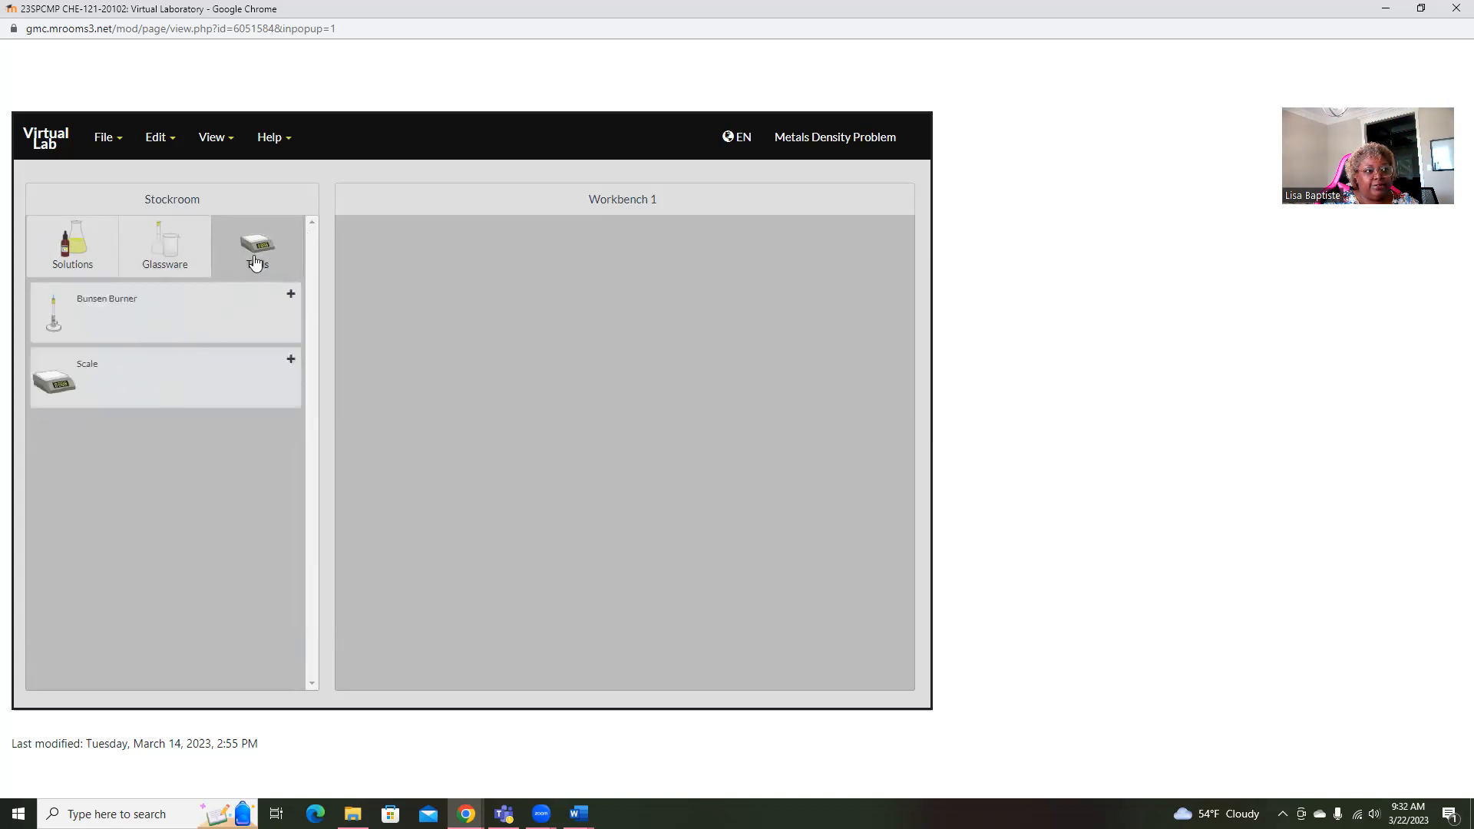
Place the distilled water bottle and the Metal 1 bottle from the stockroom's solutions side by side on the workbench.
left_click(98, 246)
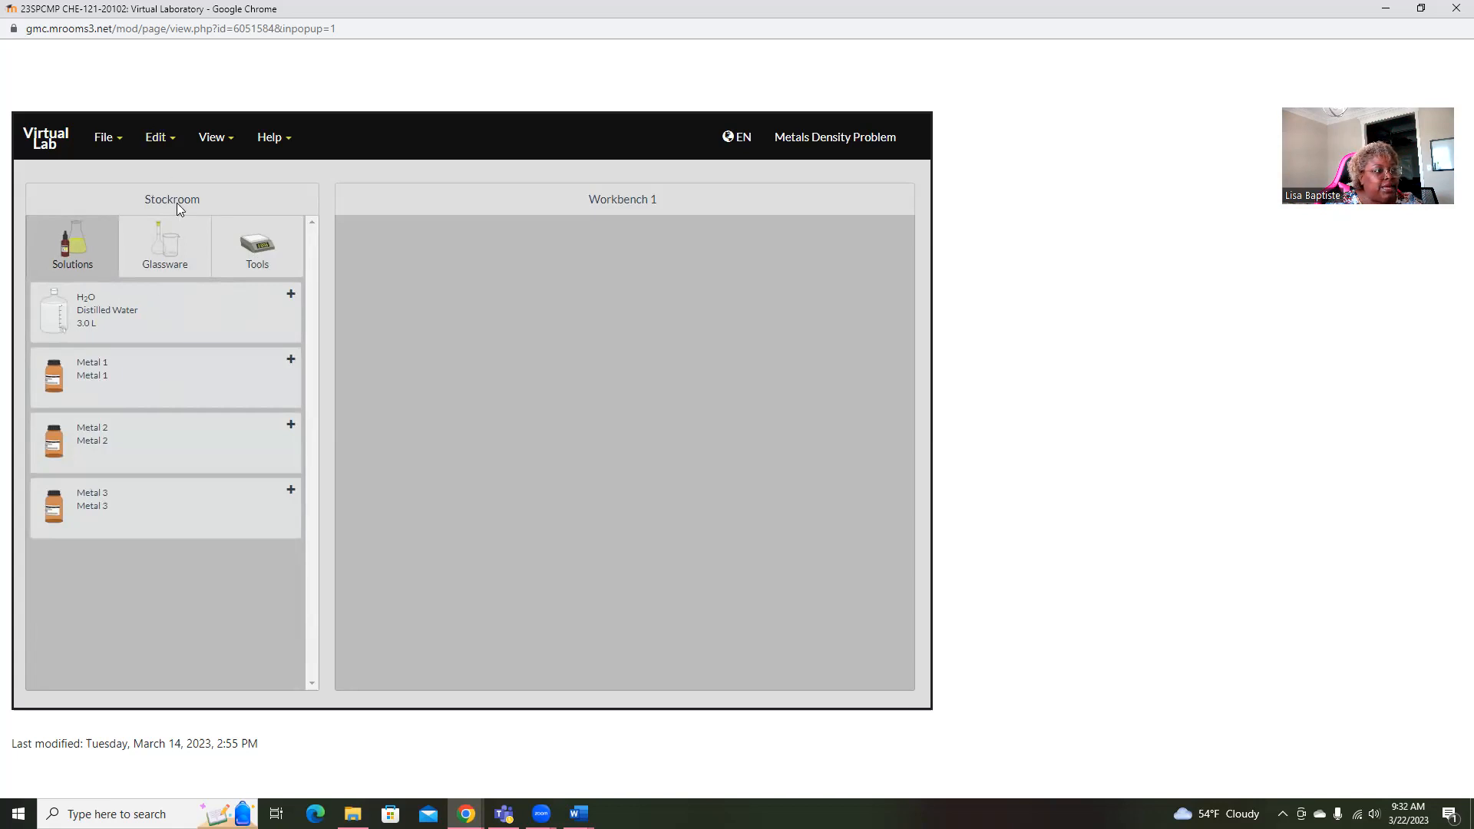
double_click(96, 311)
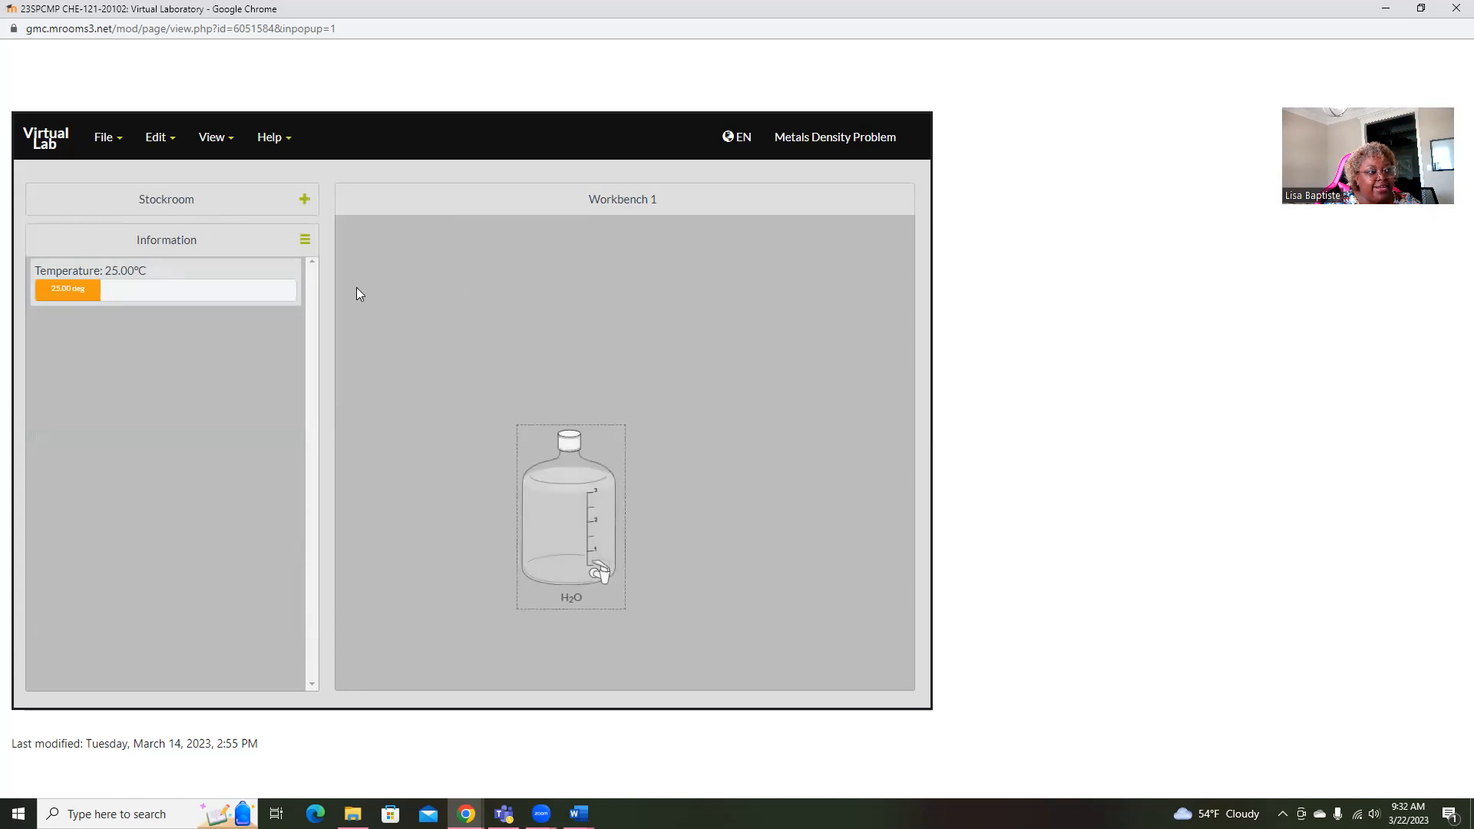
left_click(203, 201)
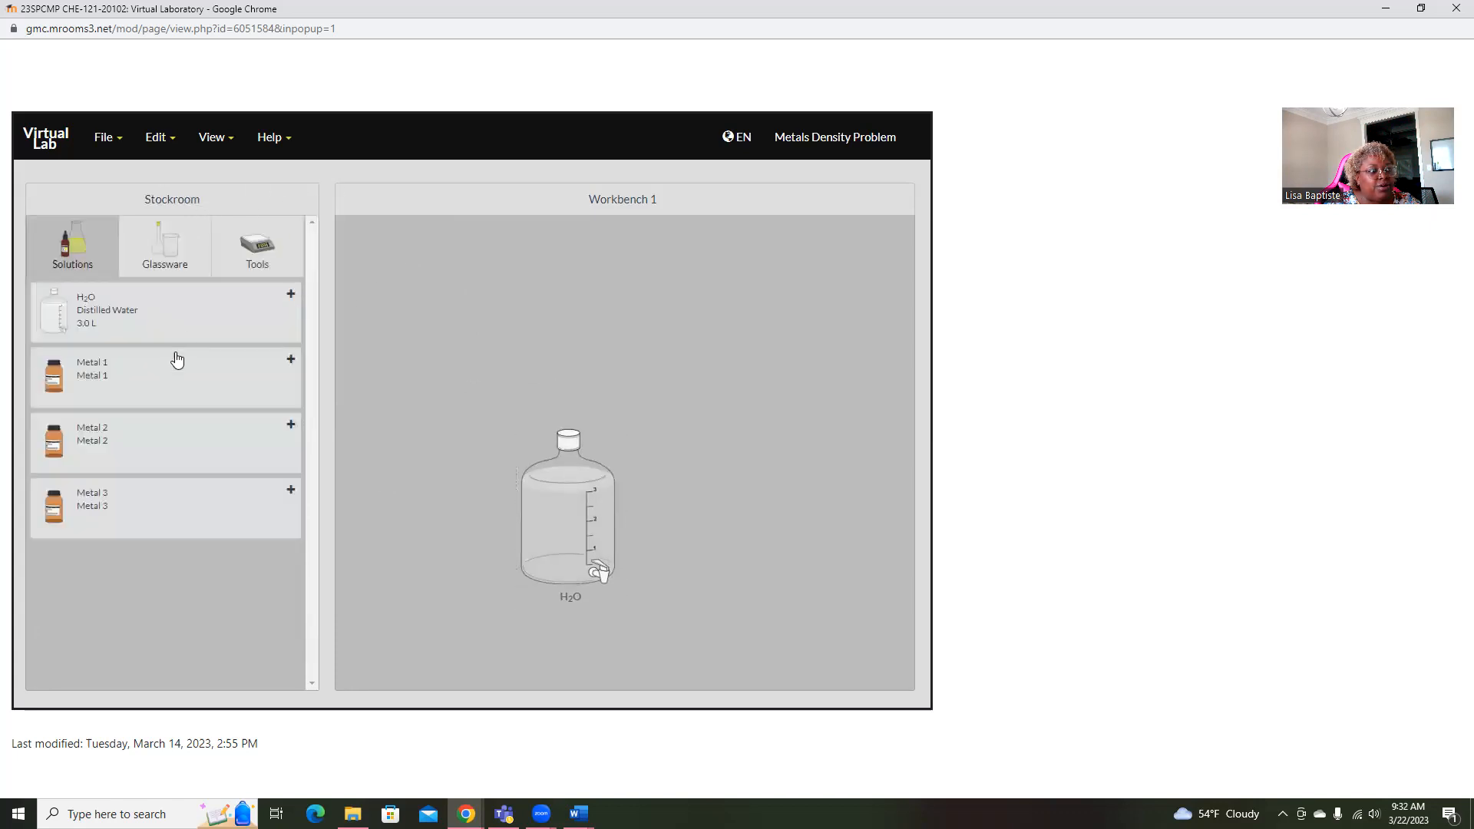
double_click(81, 367)
left_click_drag(356, 265, 445, 592)
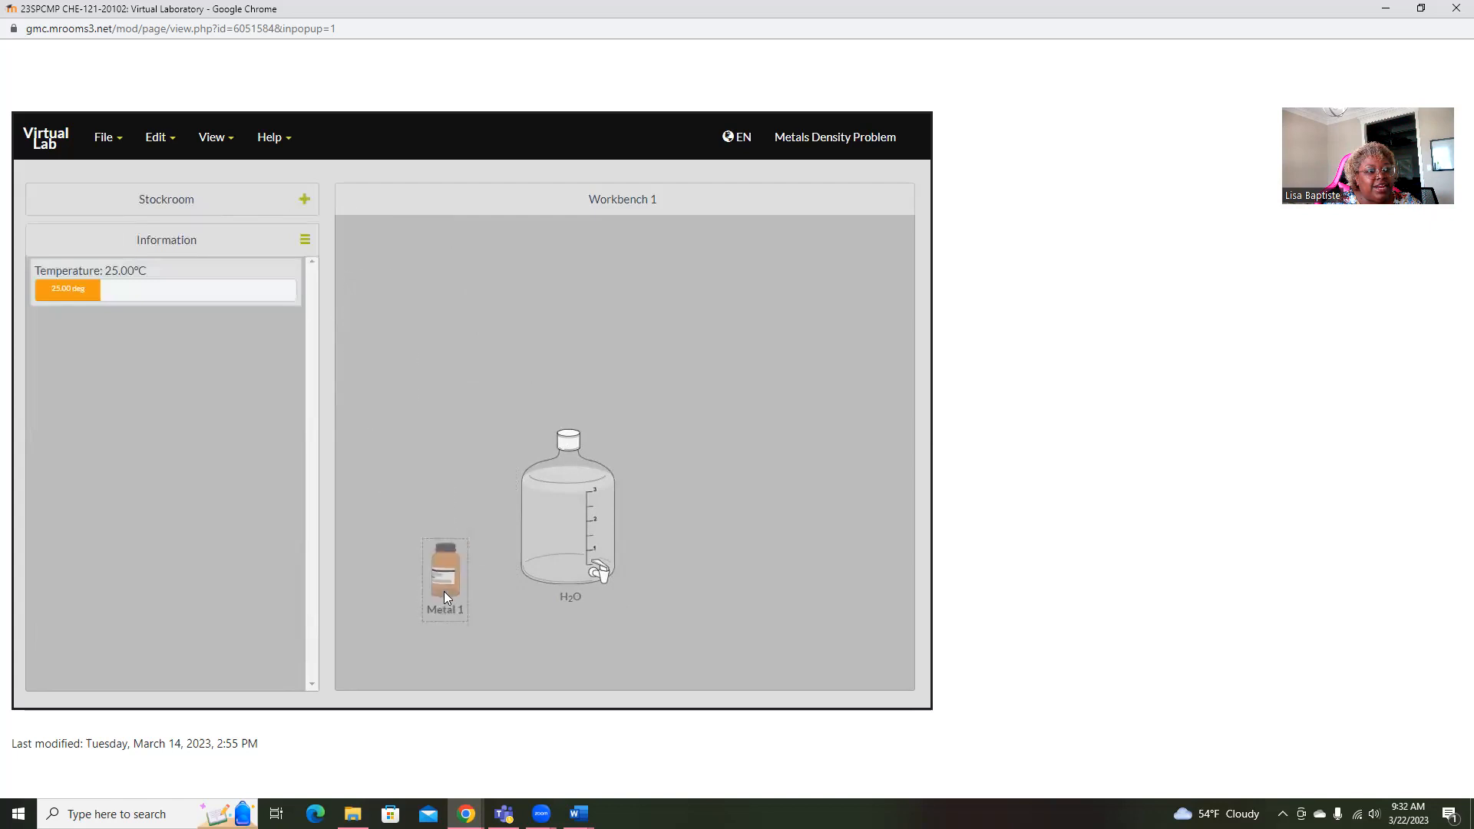
Add a 10 mL Graduated Cylinder from the stockroom's glassware to the workbench, right of the water bottle.
left_click(214, 189)
left_click(171, 240)
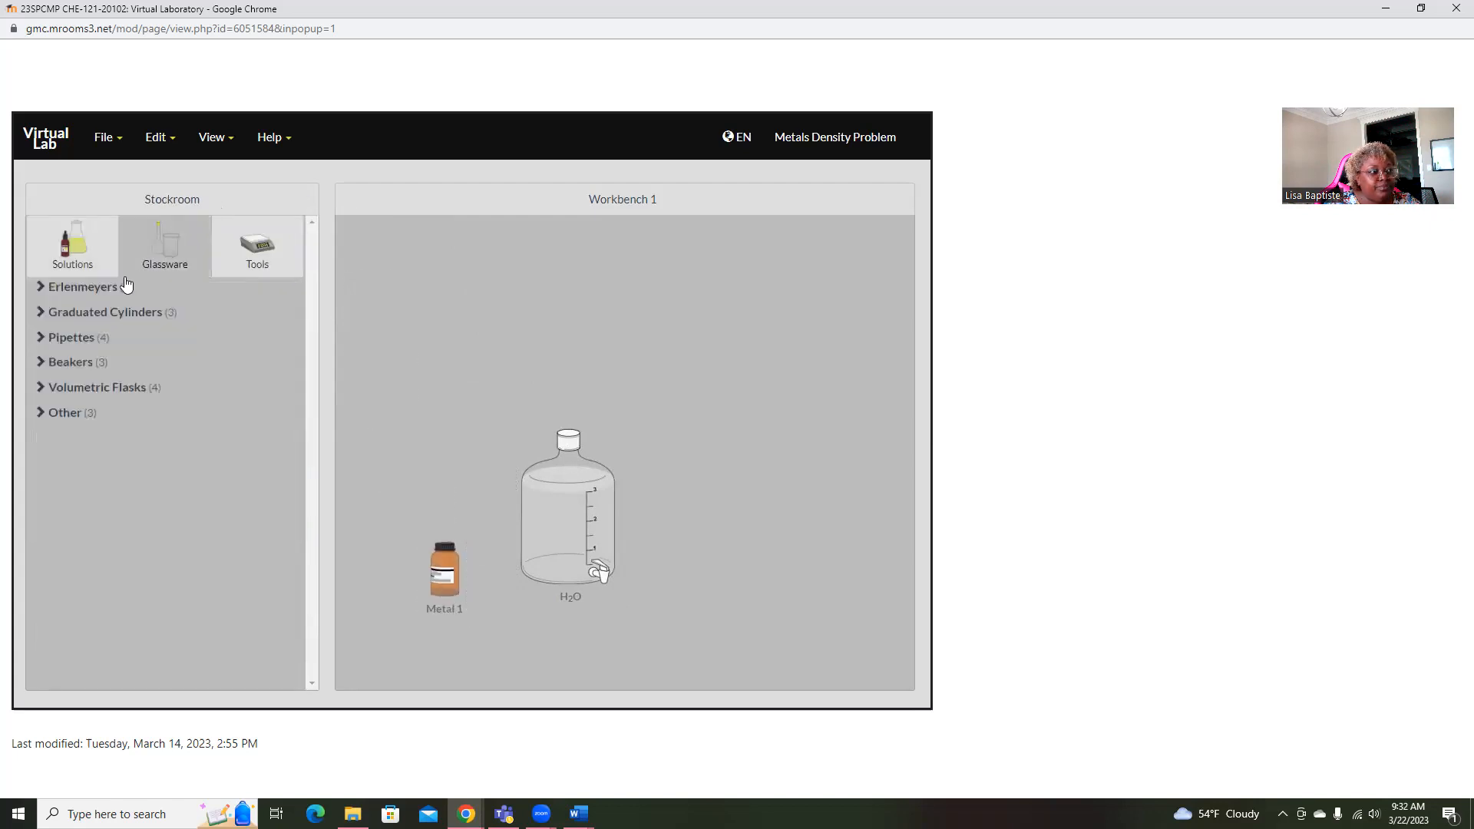
left_click(72, 313)
left_click(112, 380)
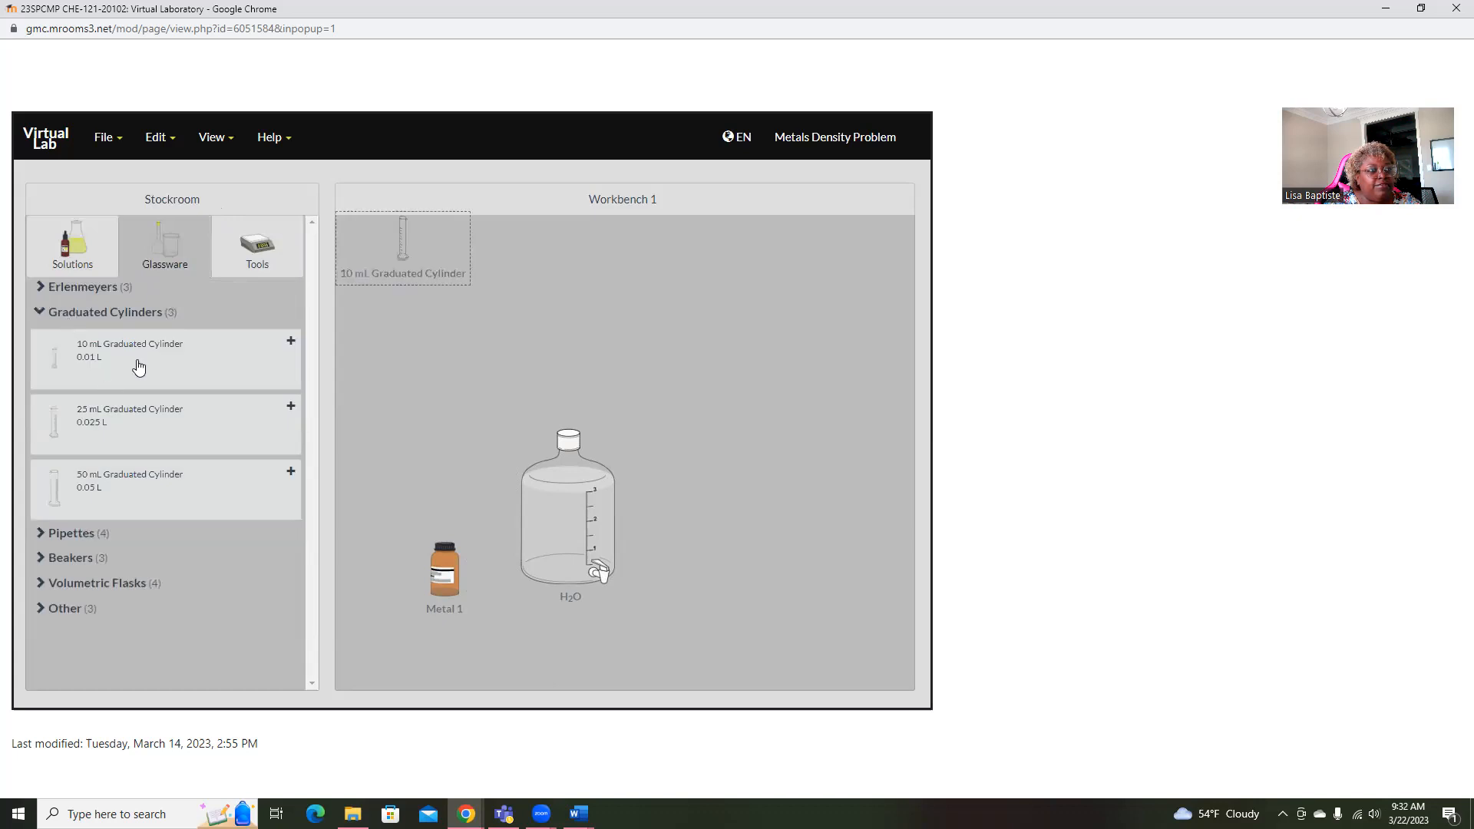
left_click_drag(416, 254, 792, 558)
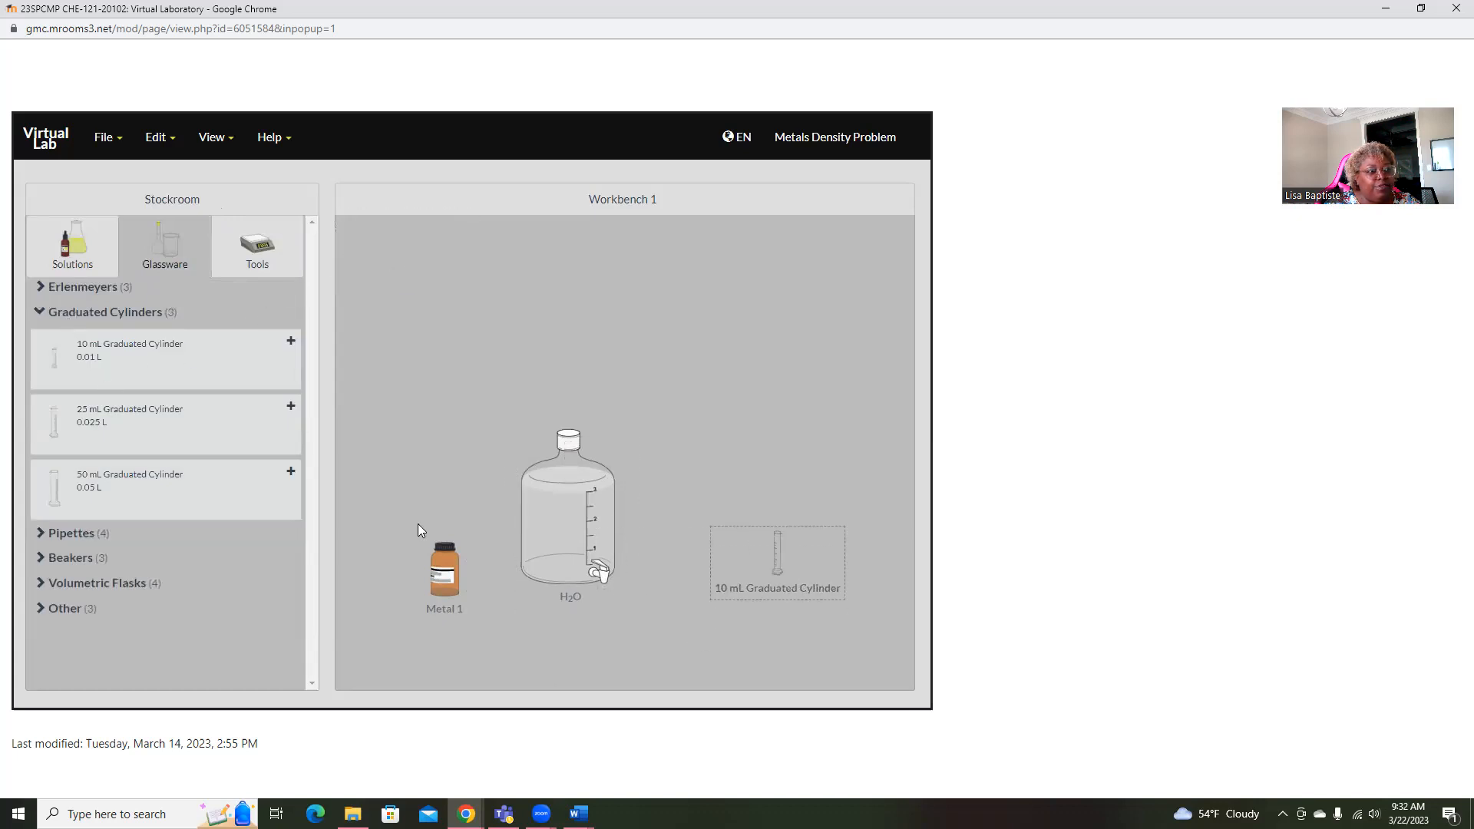
left_click(33, 315)
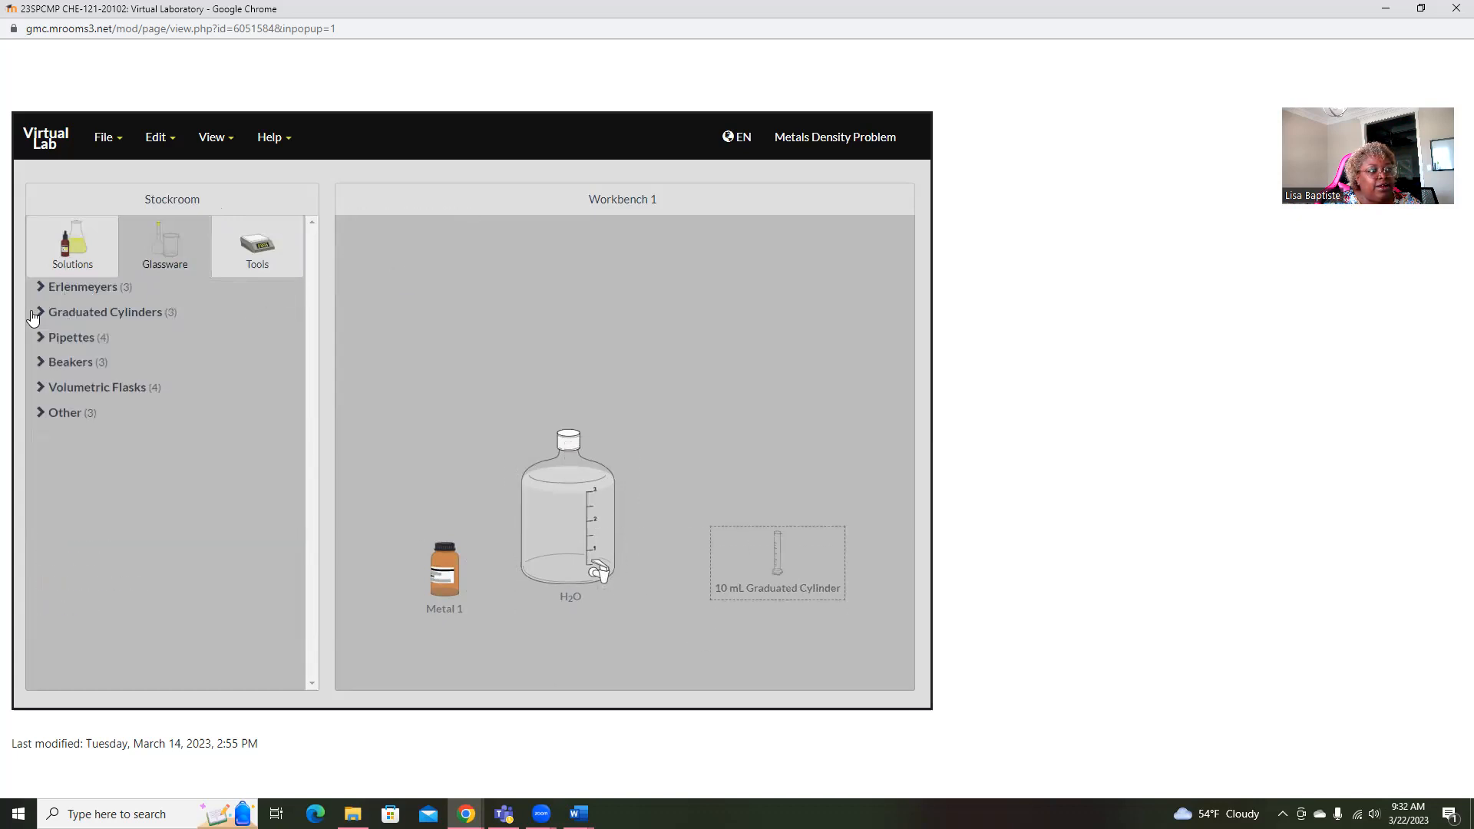
Add a 250 mL Beaker to the workbench and place it above the graduated cylinder.
left_click(41, 363)
left_click(109, 411)
left_click(380, 272)
left_click_drag(390, 284, 804, 428)
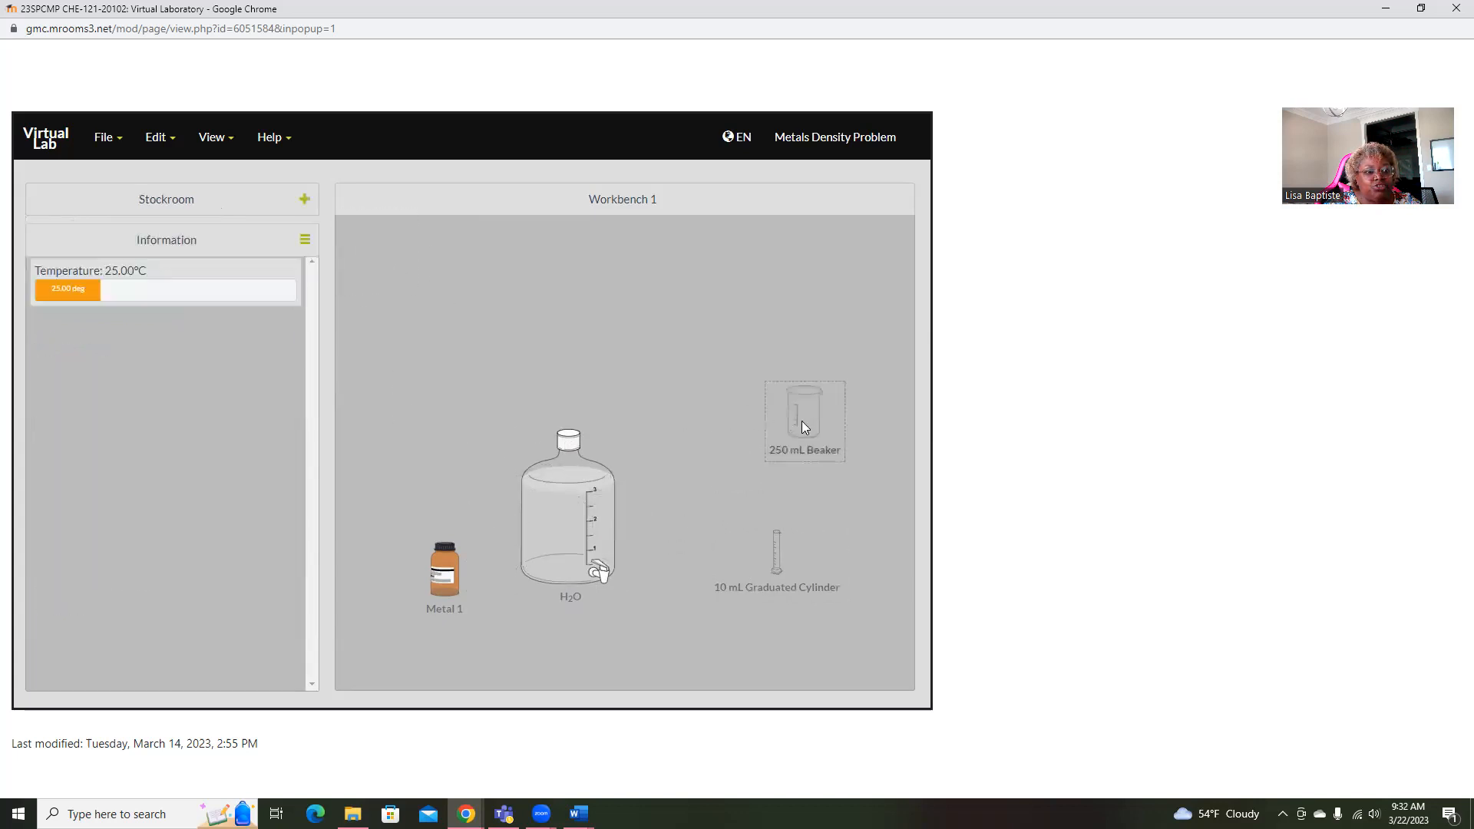
Add a Weigh Boat from the stockroom's Other glassware and place it beside the 250 mL beaker.
left_click(100, 201)
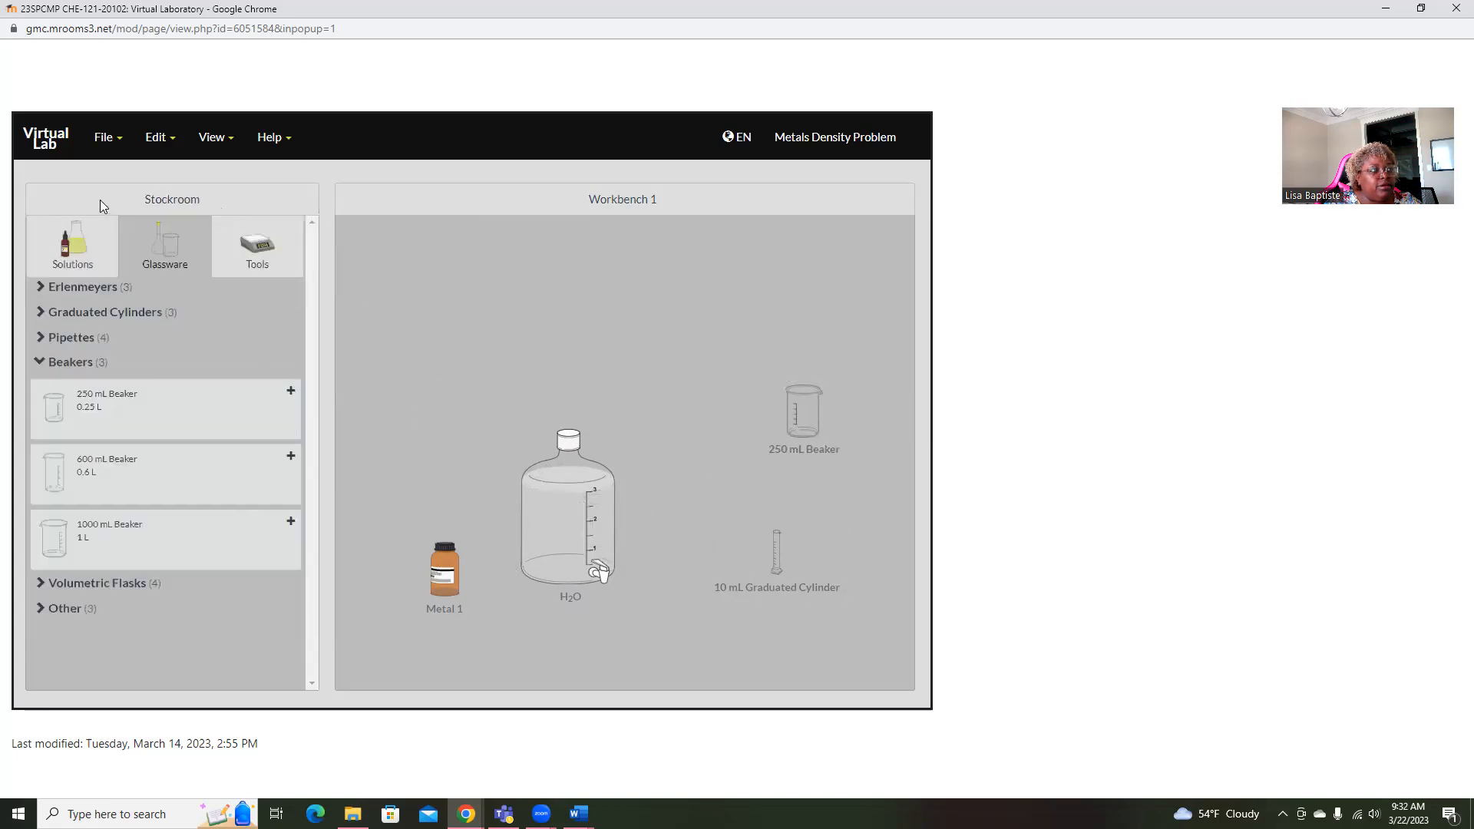
left_click(39, 362)
left_click(40, 412)
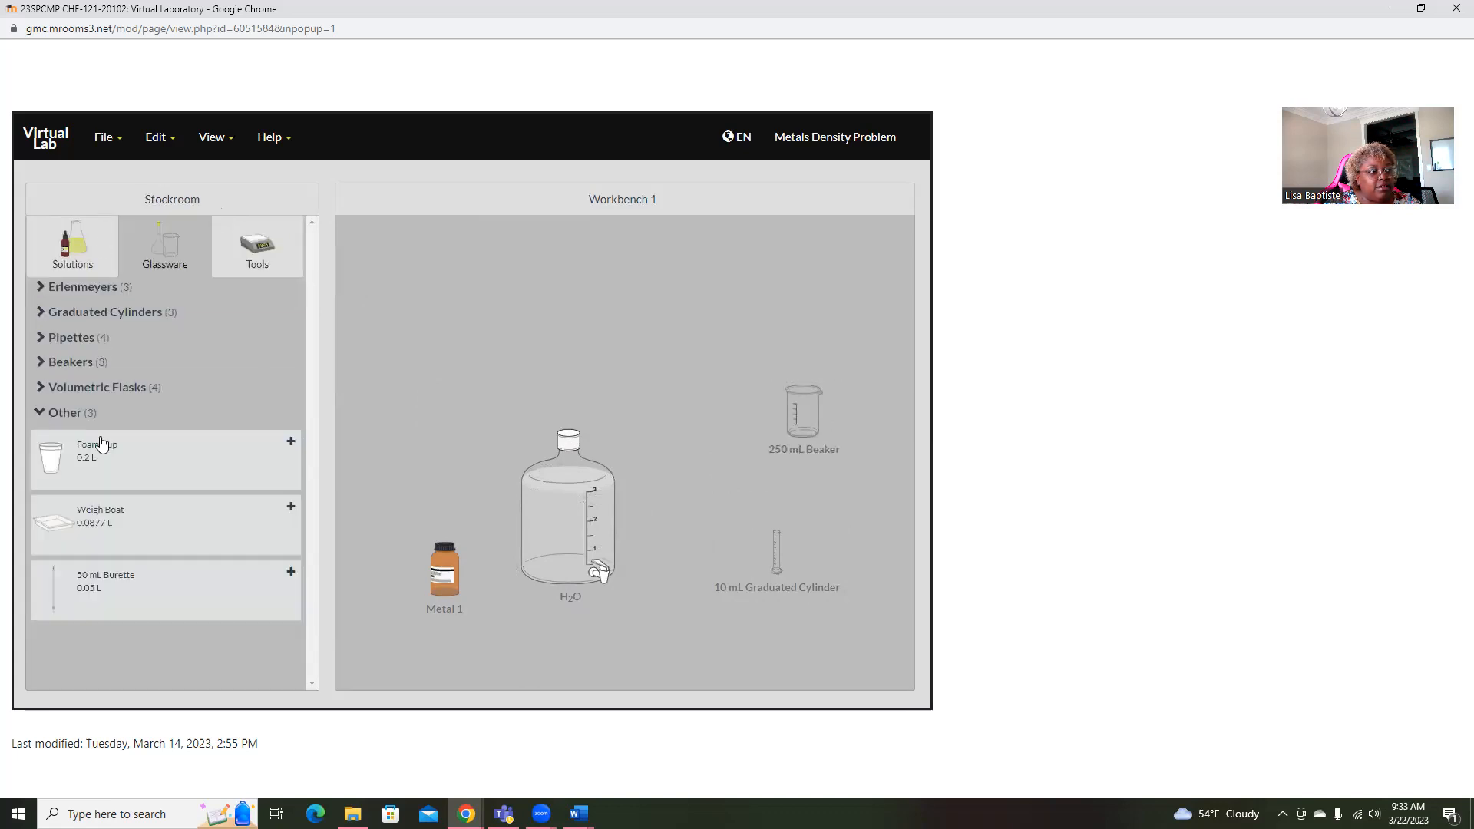
left_click(82, 522)
left_click_drag(373, 249, 713, 424)
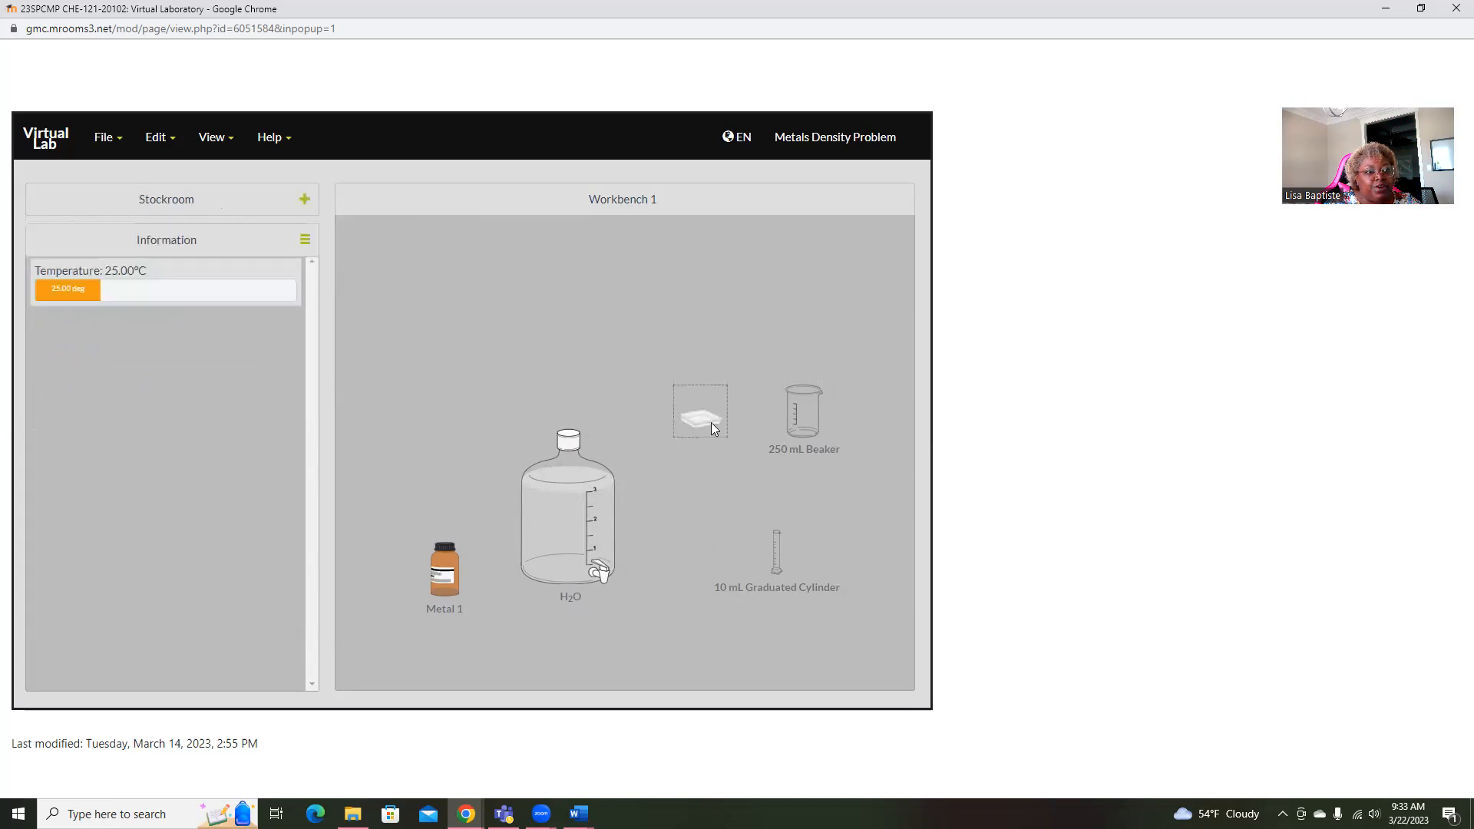
Add a Scale from the stockroom's tools at the workbench's centre, moving the water bottle above it and Metal 1 to its upper left.
left_click(73, 192)
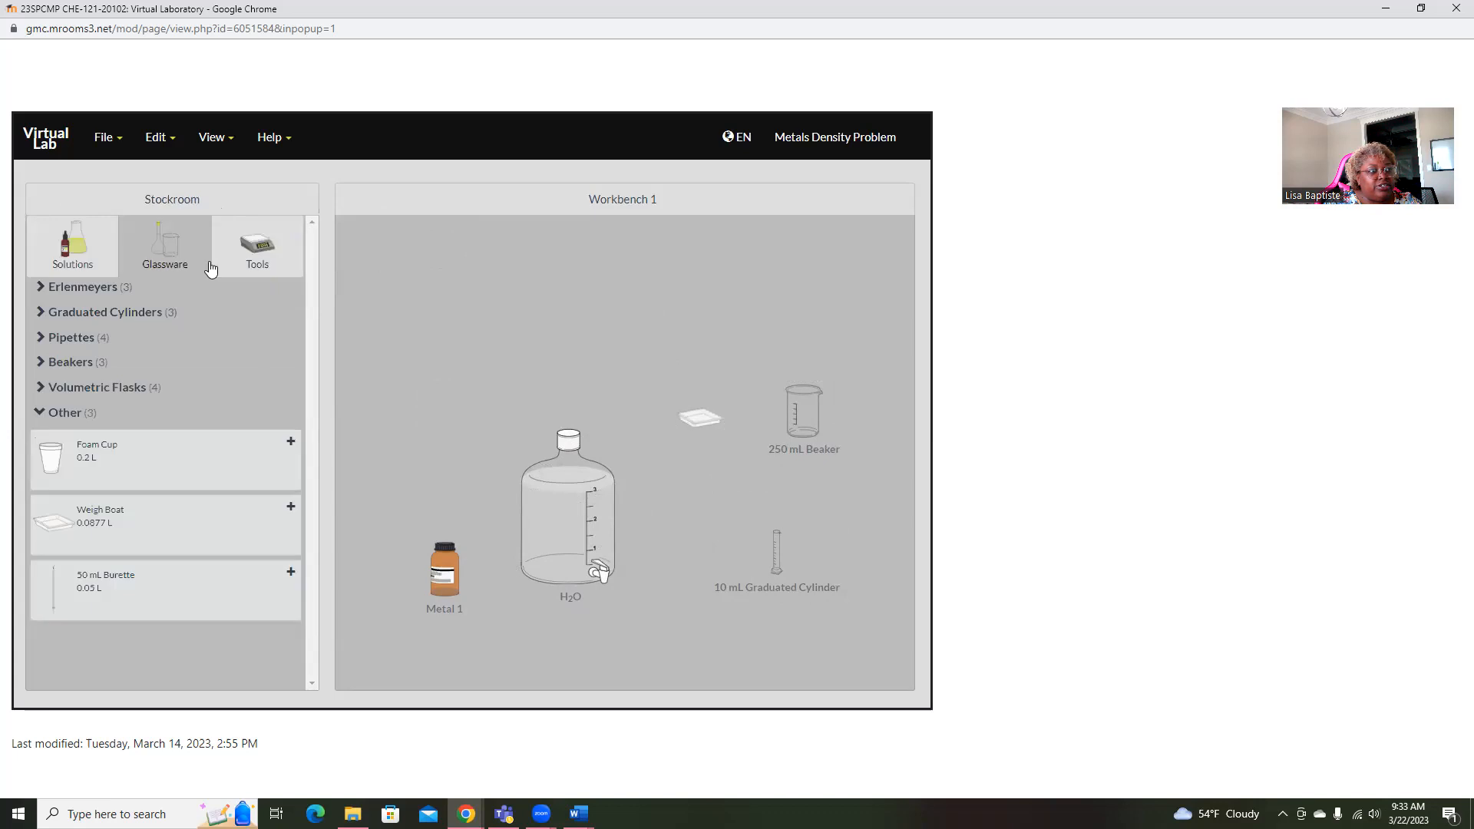
left_click(259, 265)
left_click(89, 375)
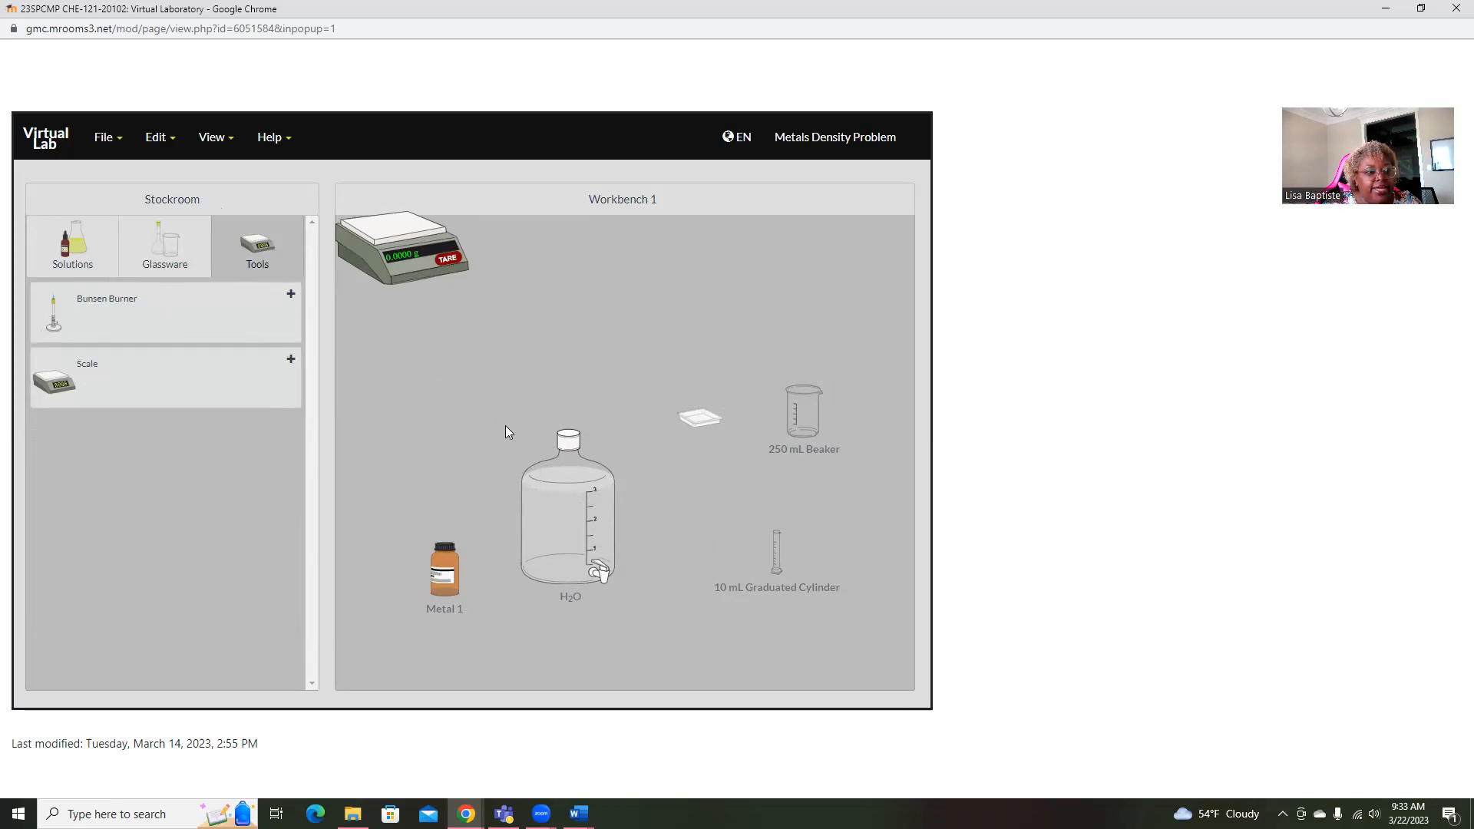
left_click_drag(581, 514, 612, 304)
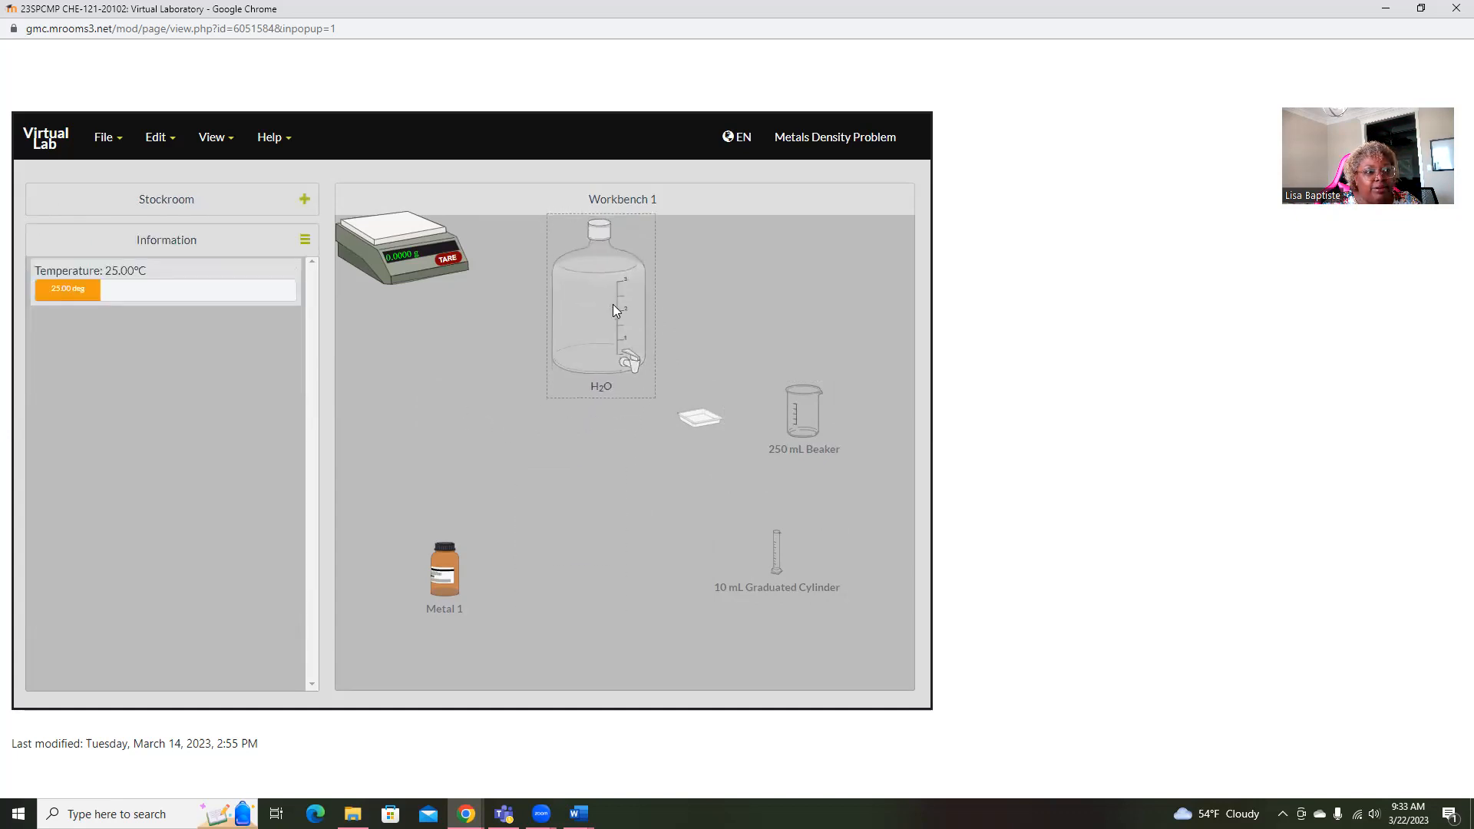
left_click_drag(407, 230, 603, 485)
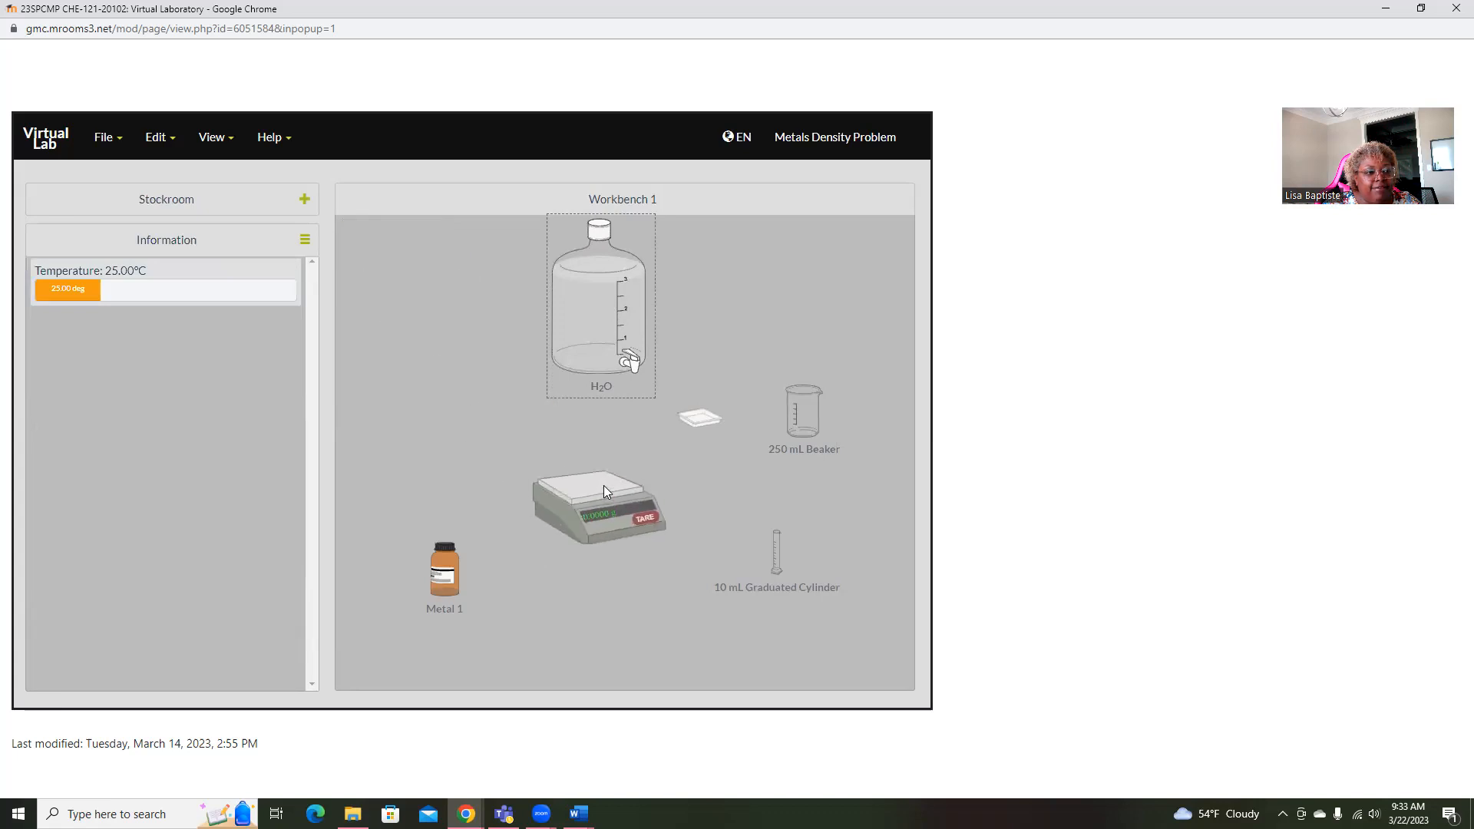
left_click_drag(435, 565, 397, 345)
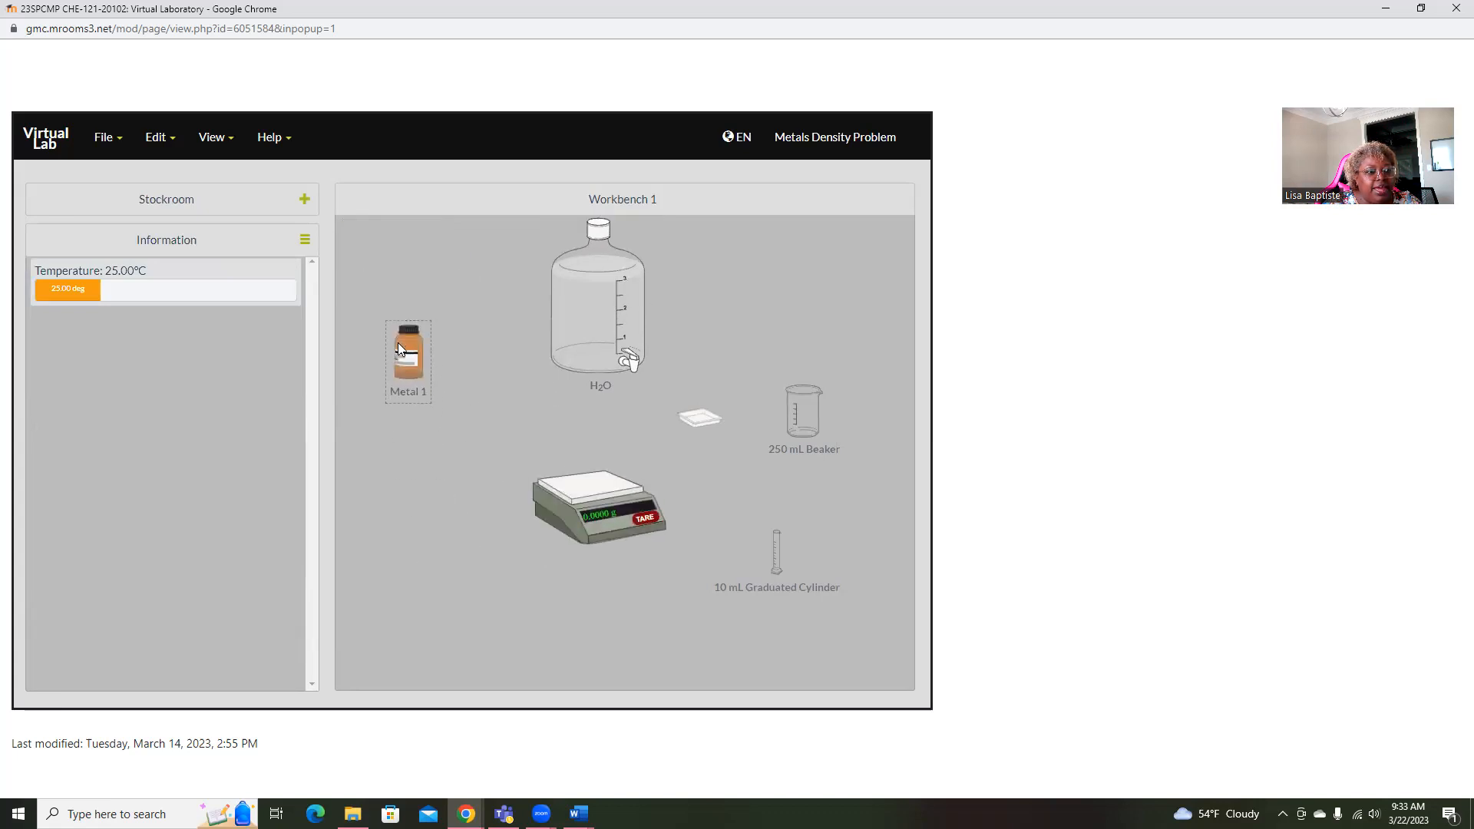
Place the weigh boat on the scale's pan.
left_click_drag(702, 421, 413, 462)
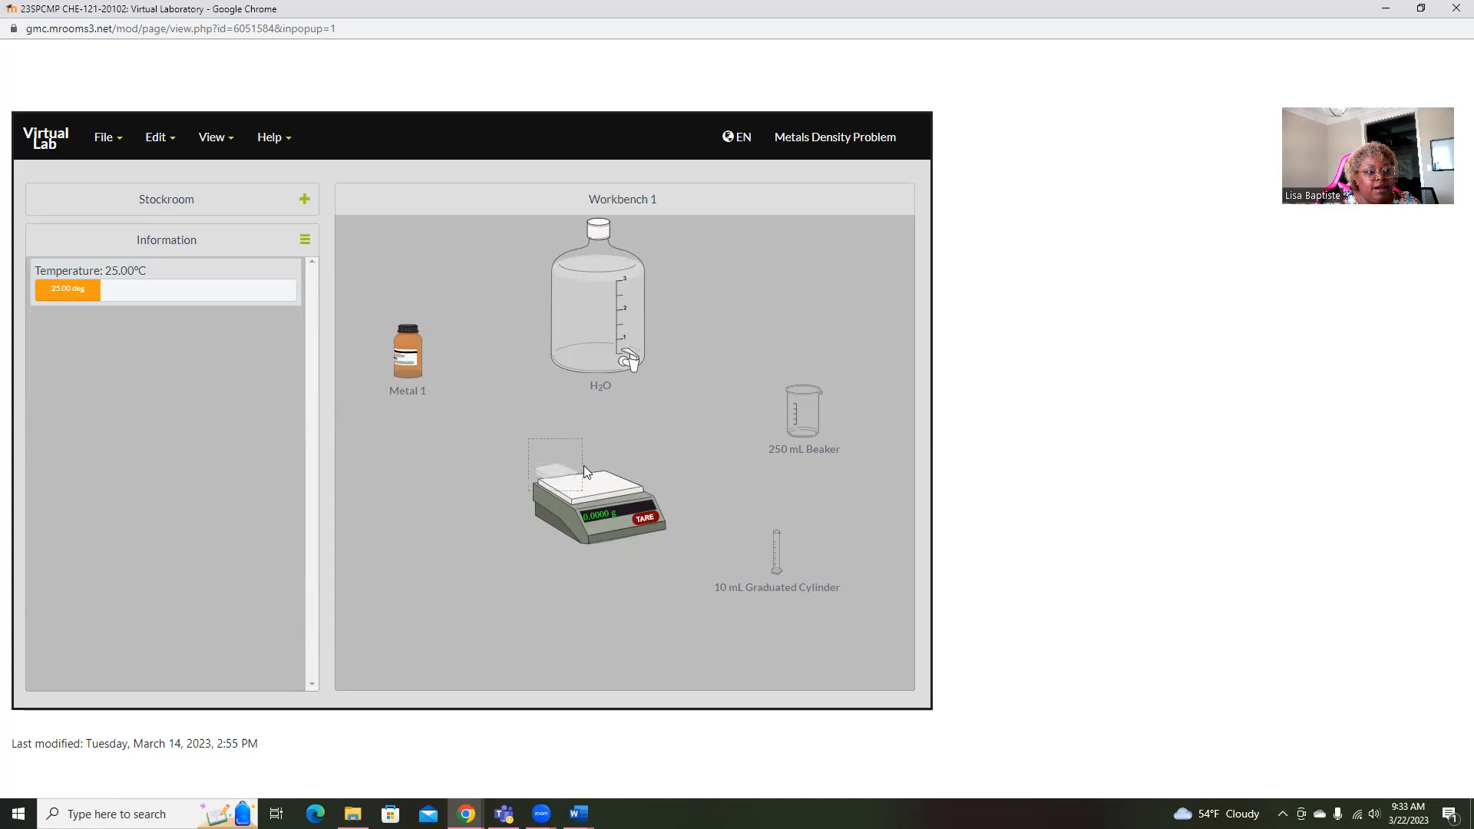
left_click_drag(596, 472, 451, 459)
left_click_drag(553, 475, 576, 475)
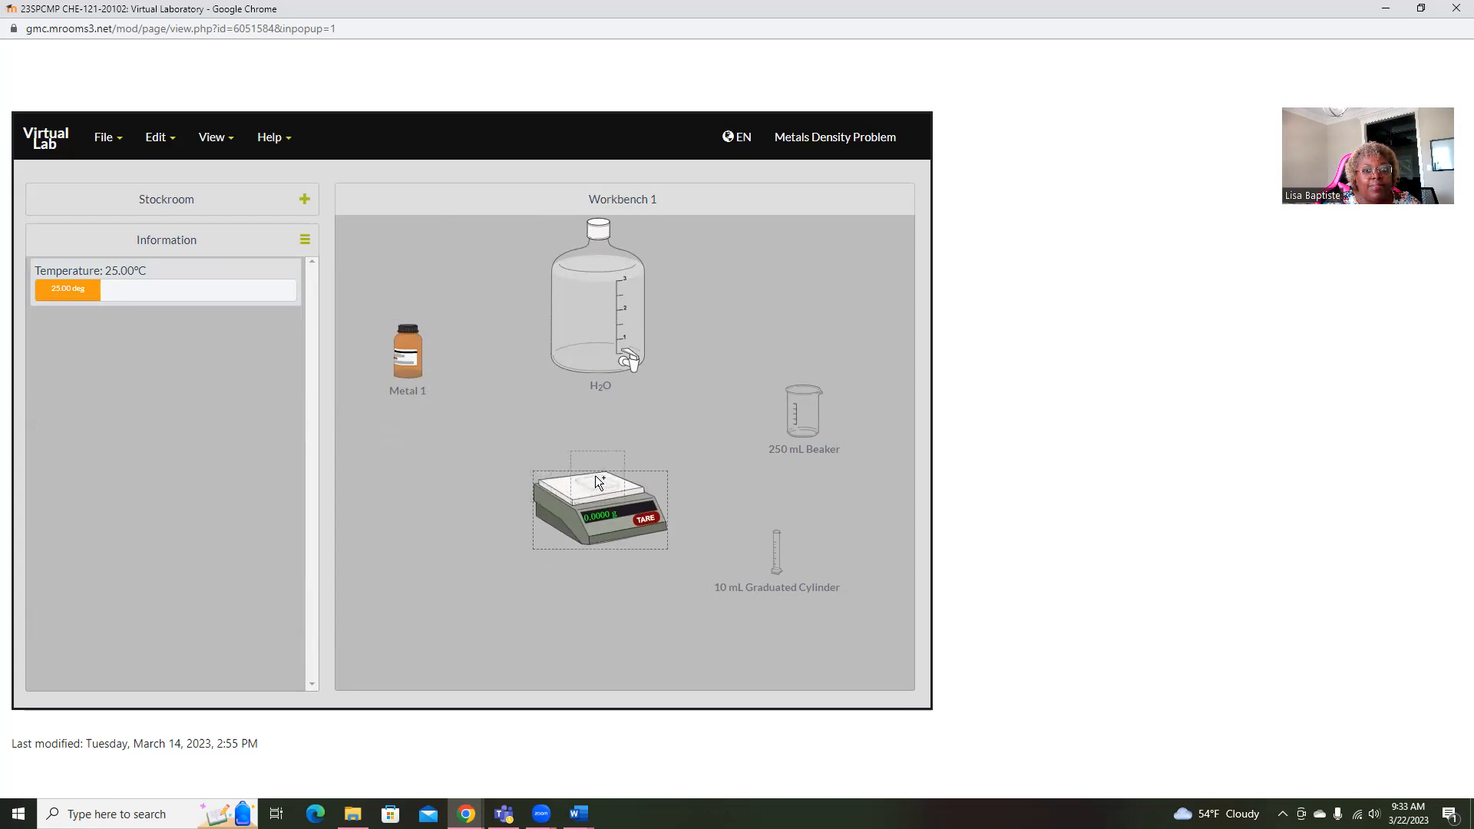
left_click_drag(595, 476, 596, 476)
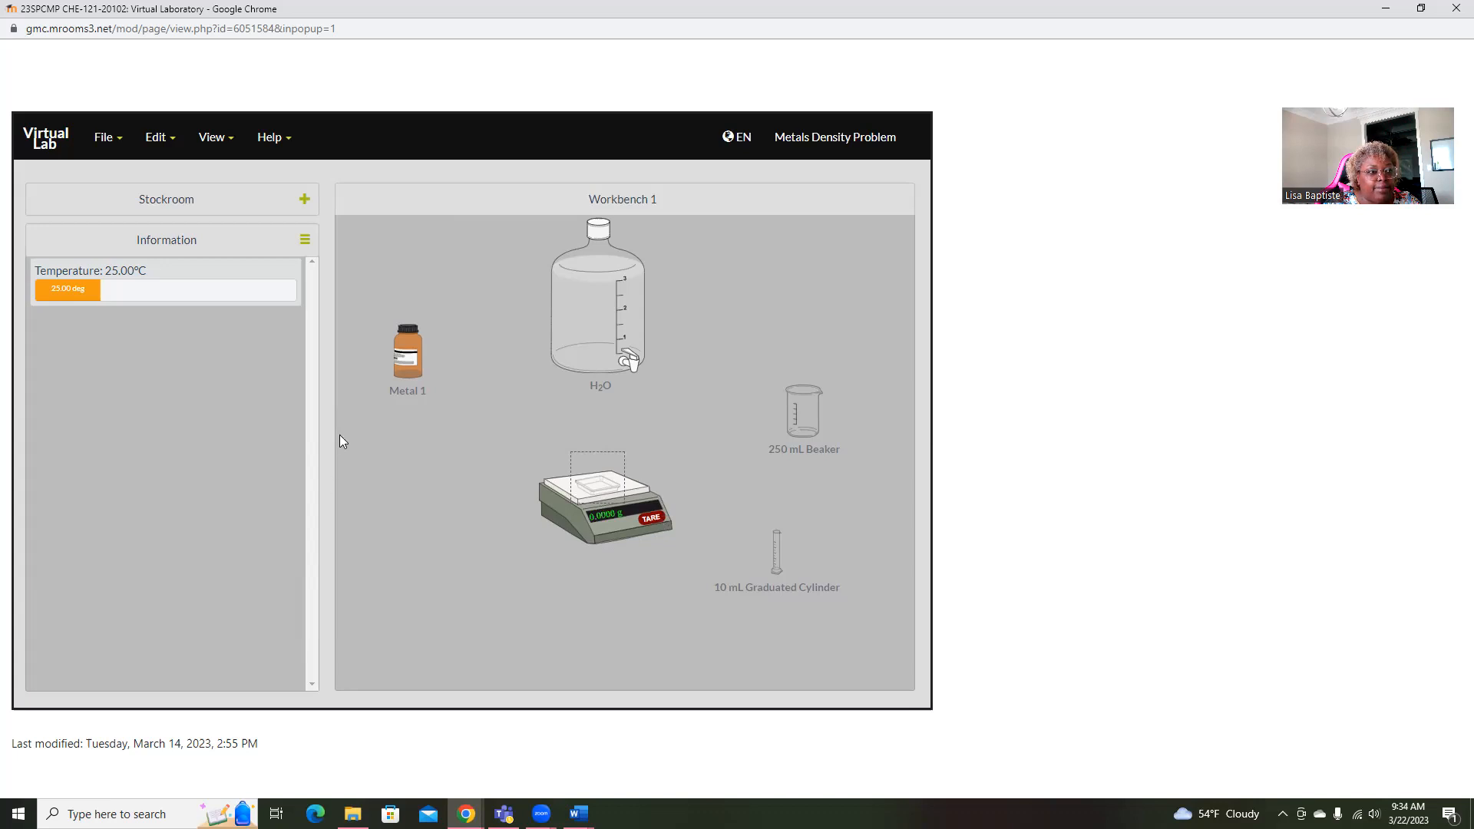
Transfer about 11.13 g of Metal 1 into the weigh boat on the scale using Realistic pouring.
left_click_drag(401, 343, 573, 486)
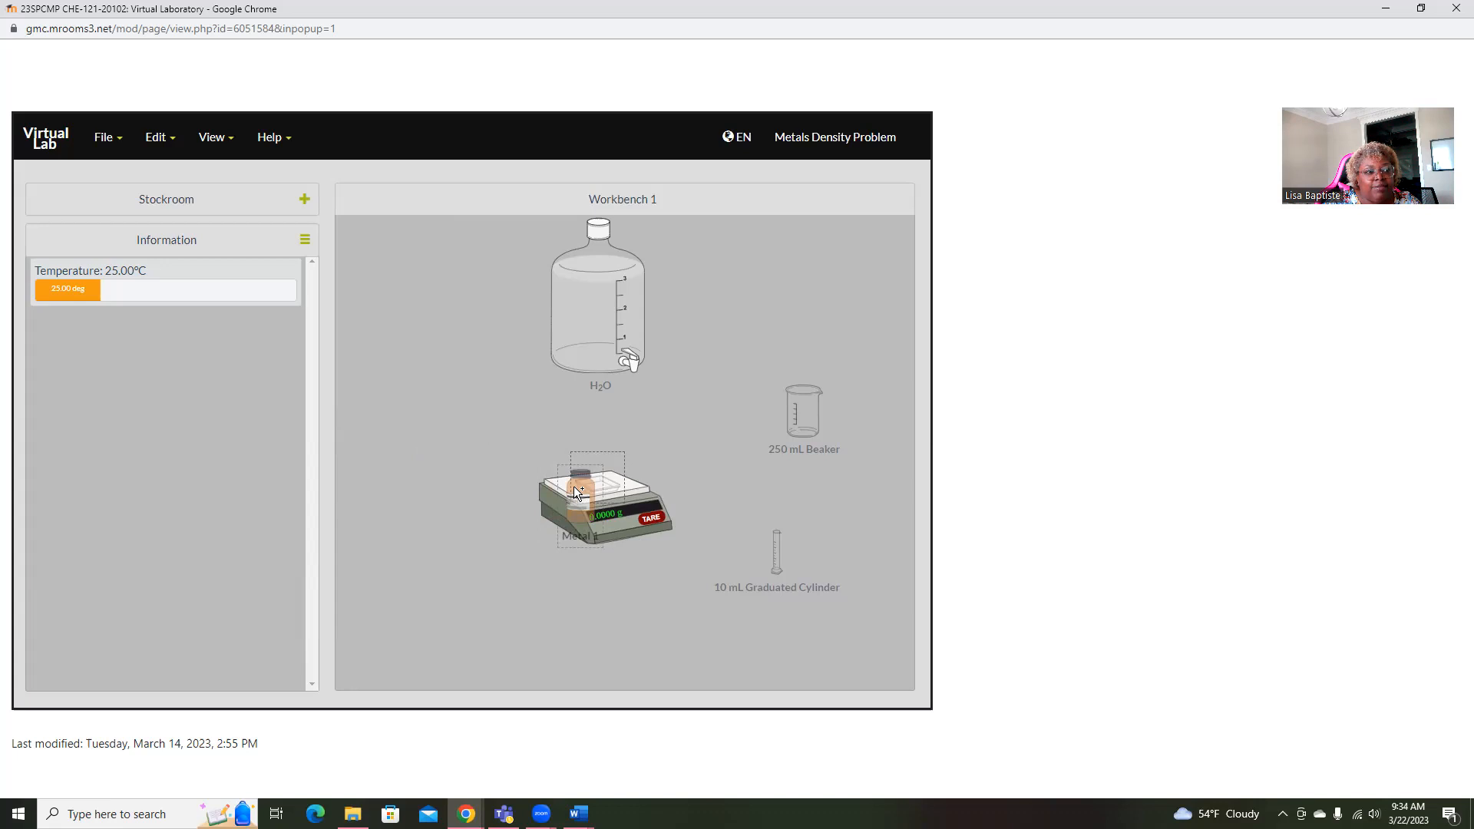
left_click_drag(573, 486, 573, 487)
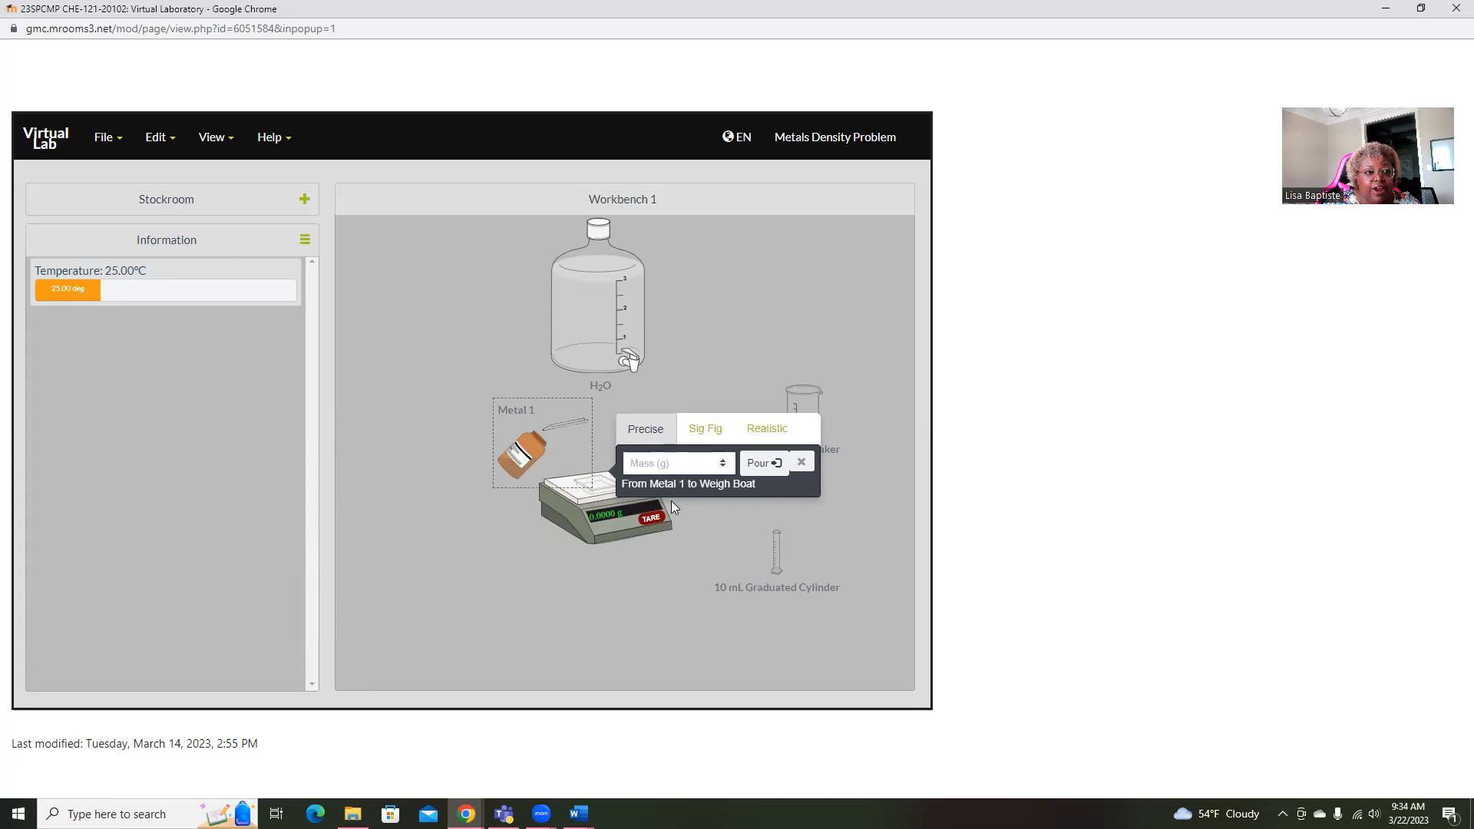
left_click(769, 422)
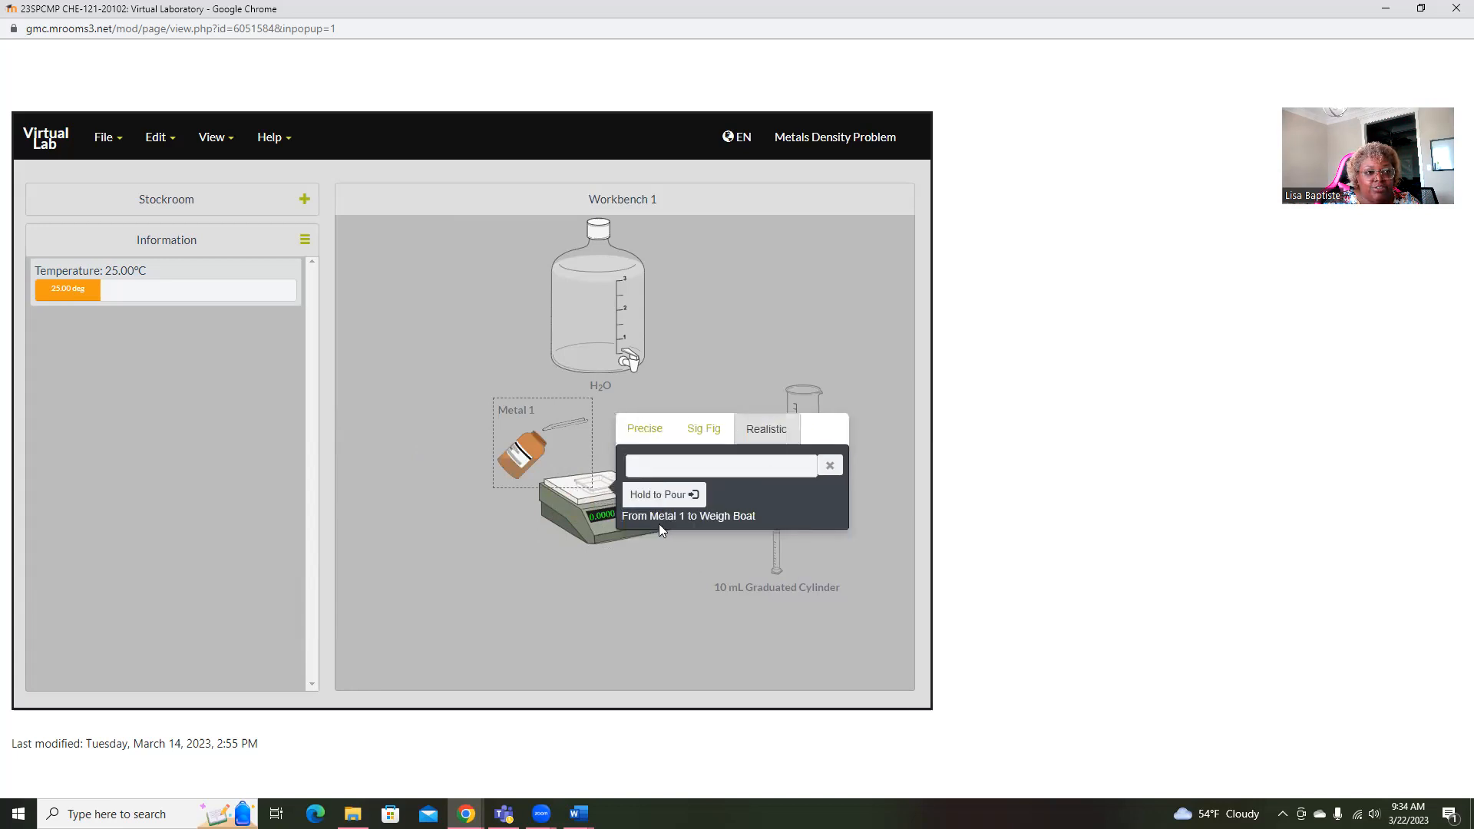
left_click(663, 495)
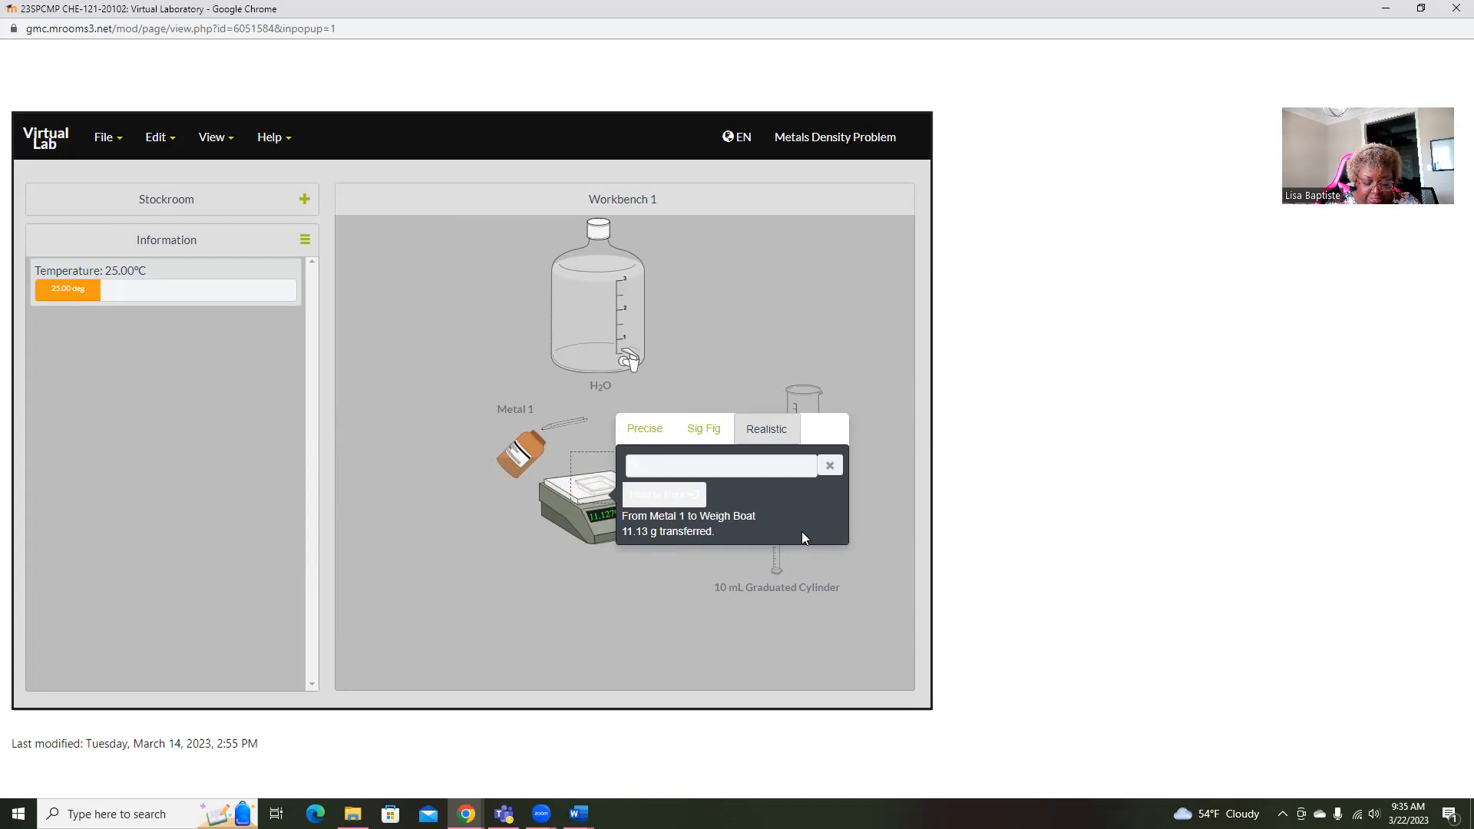
left_click(832, 467)
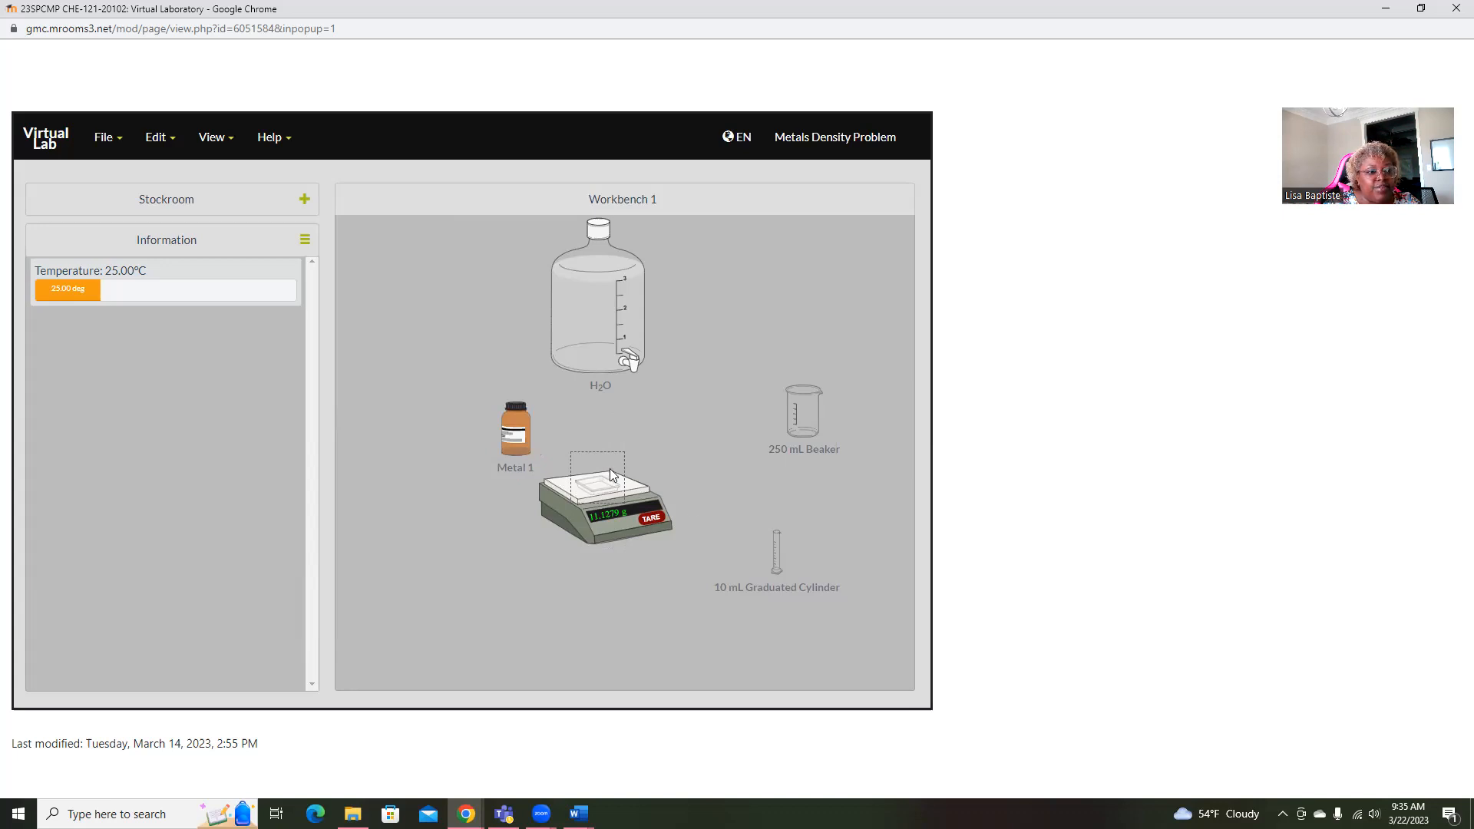
Take the weigh boat off the scale, move the scale to the workbench's upper-left corner and tare it.
left_click_drag(608, 480, 442, 493)
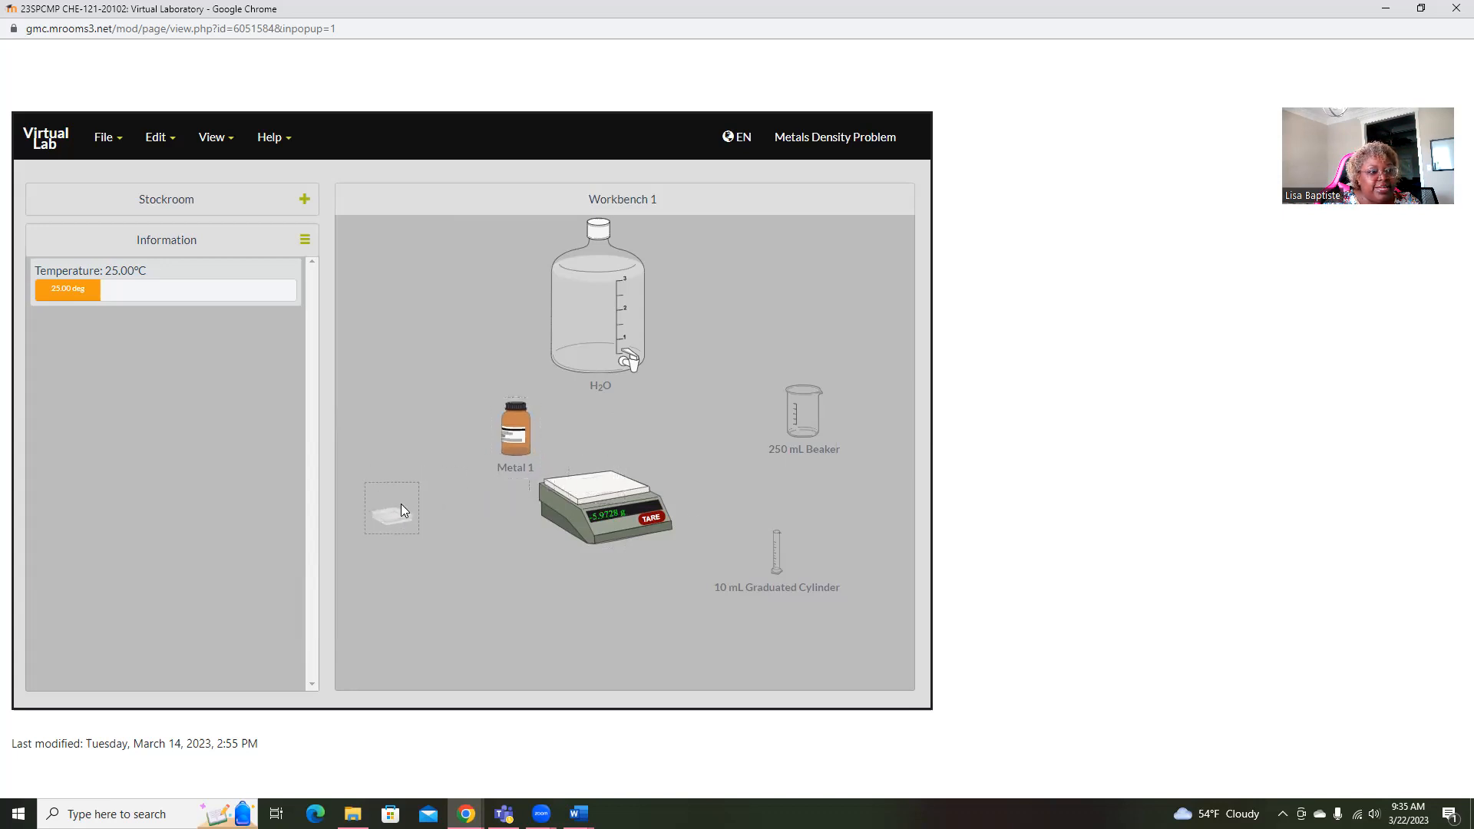
left_click_drag(626, 499, 428, 262)
left_click(453, 280)
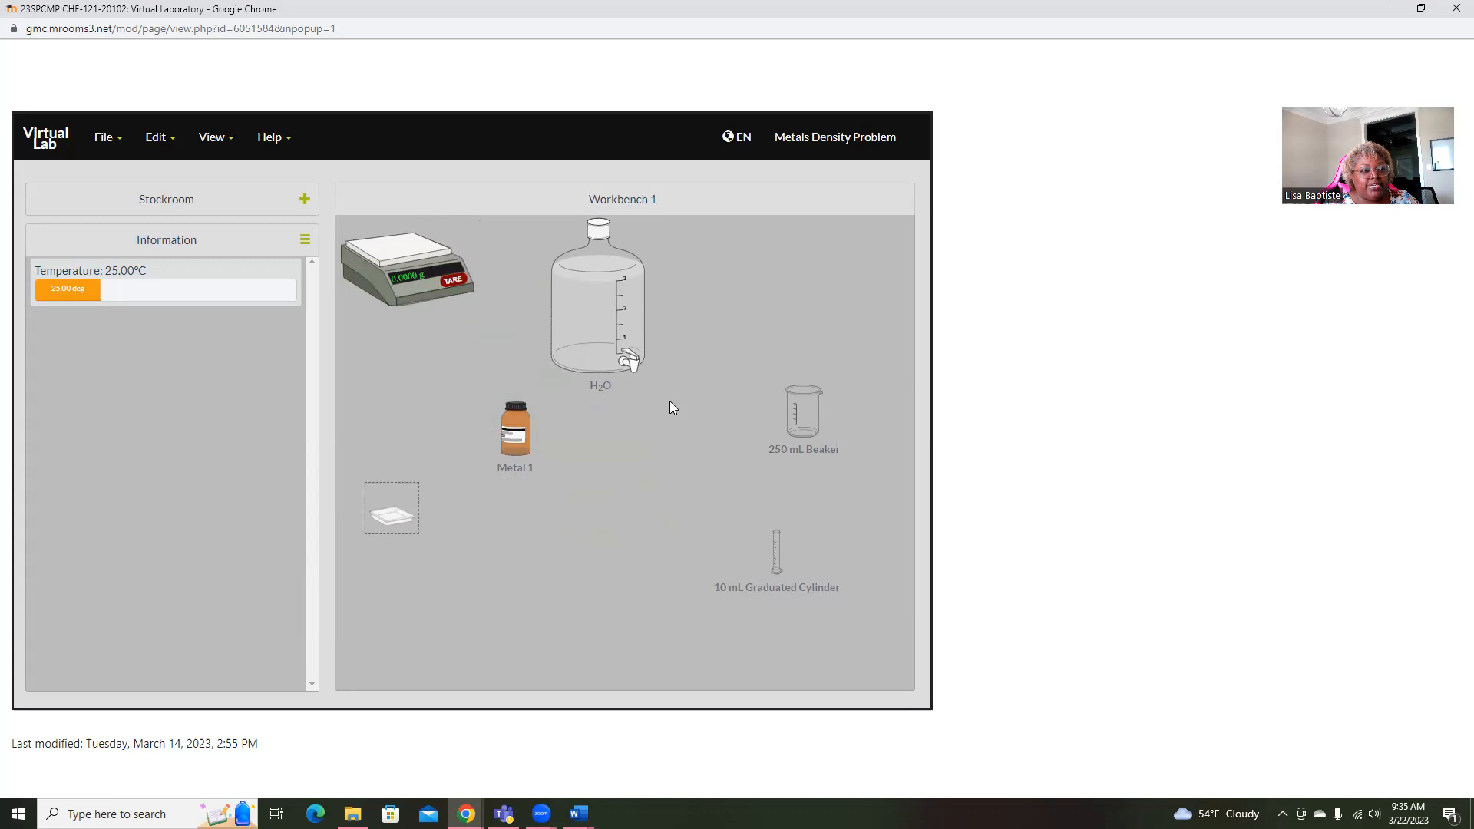
Rearrange the workbench with Metal 1 beside the scale, the water bottle central, and the graduated cylinder and beaker below it.
left_click_drag(504, 428, 508, 247)
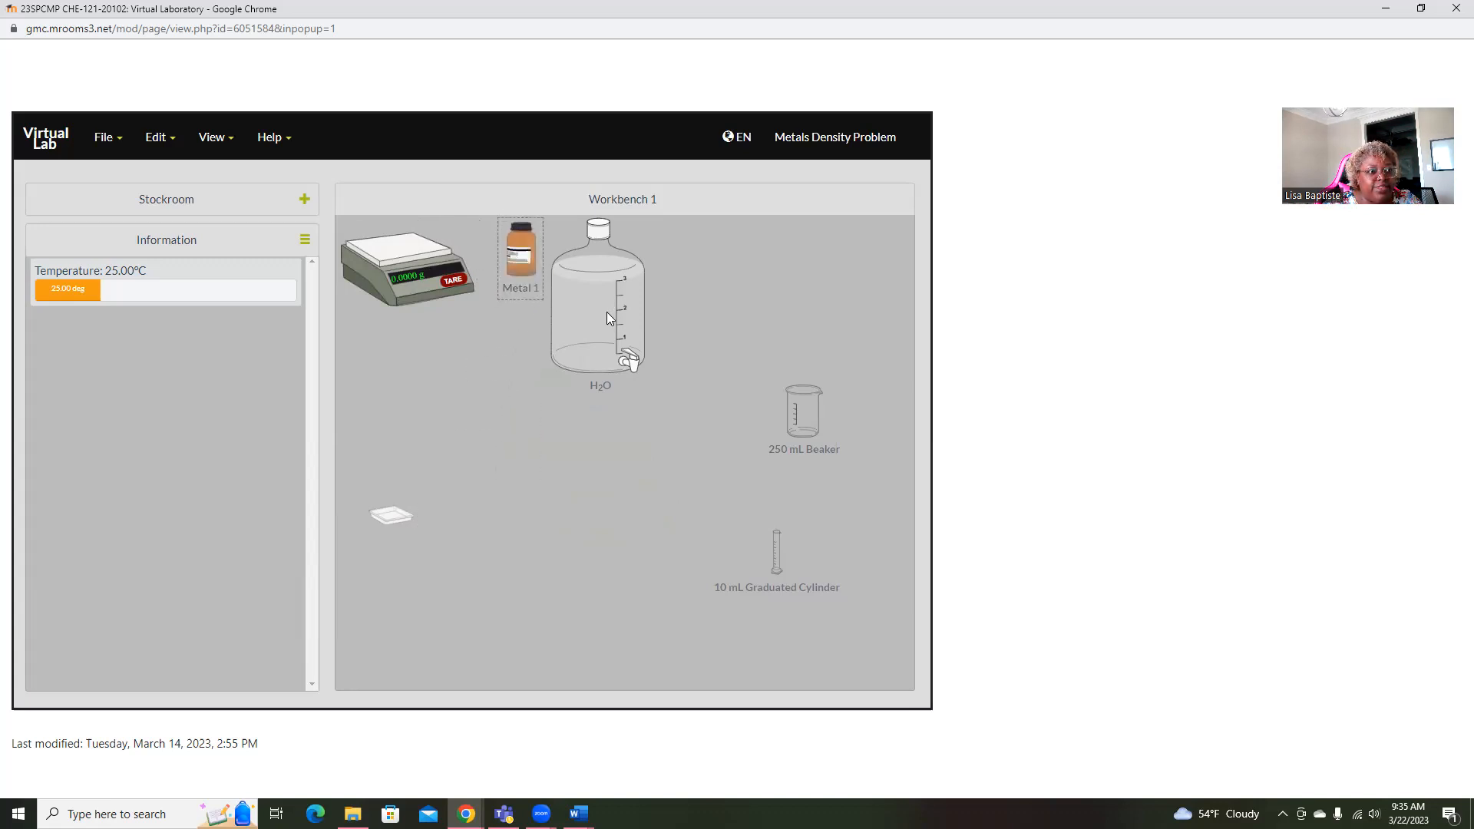
left_click_drag(608, 318, 594, 425)
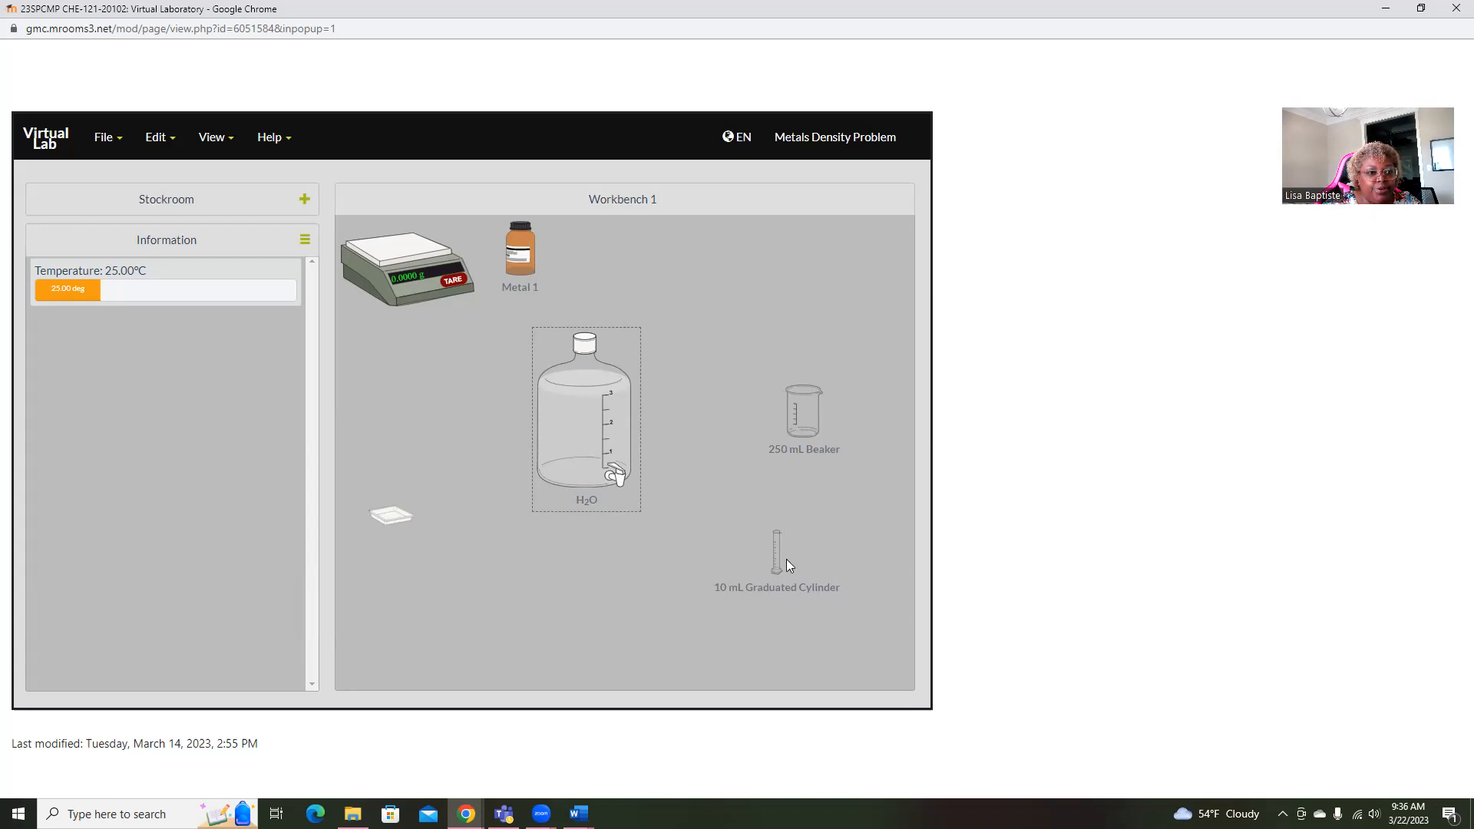
left_click_drag(779, 565, 570, 603)
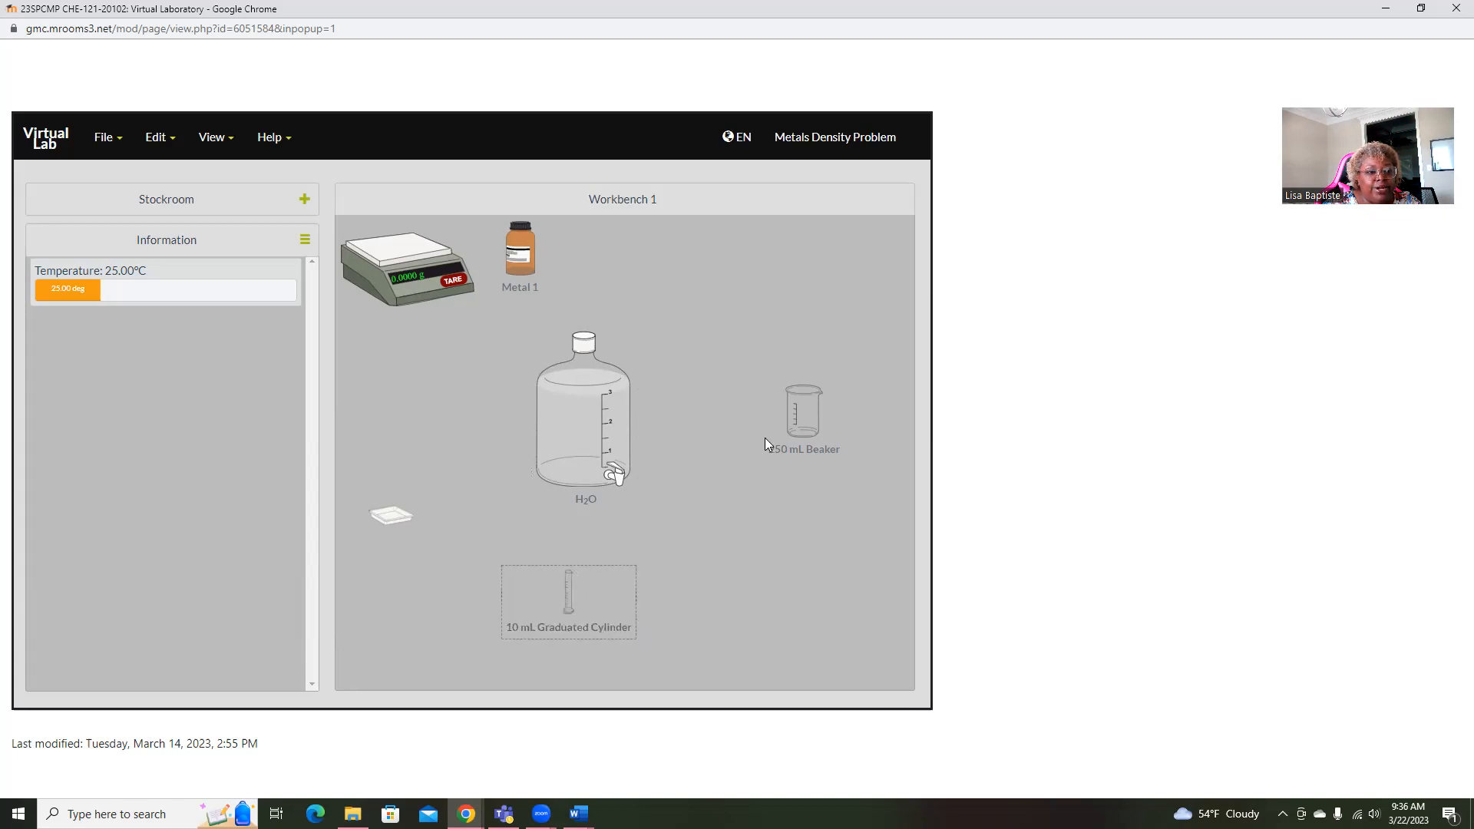
left_click_drag(812, 422, 708, 499)
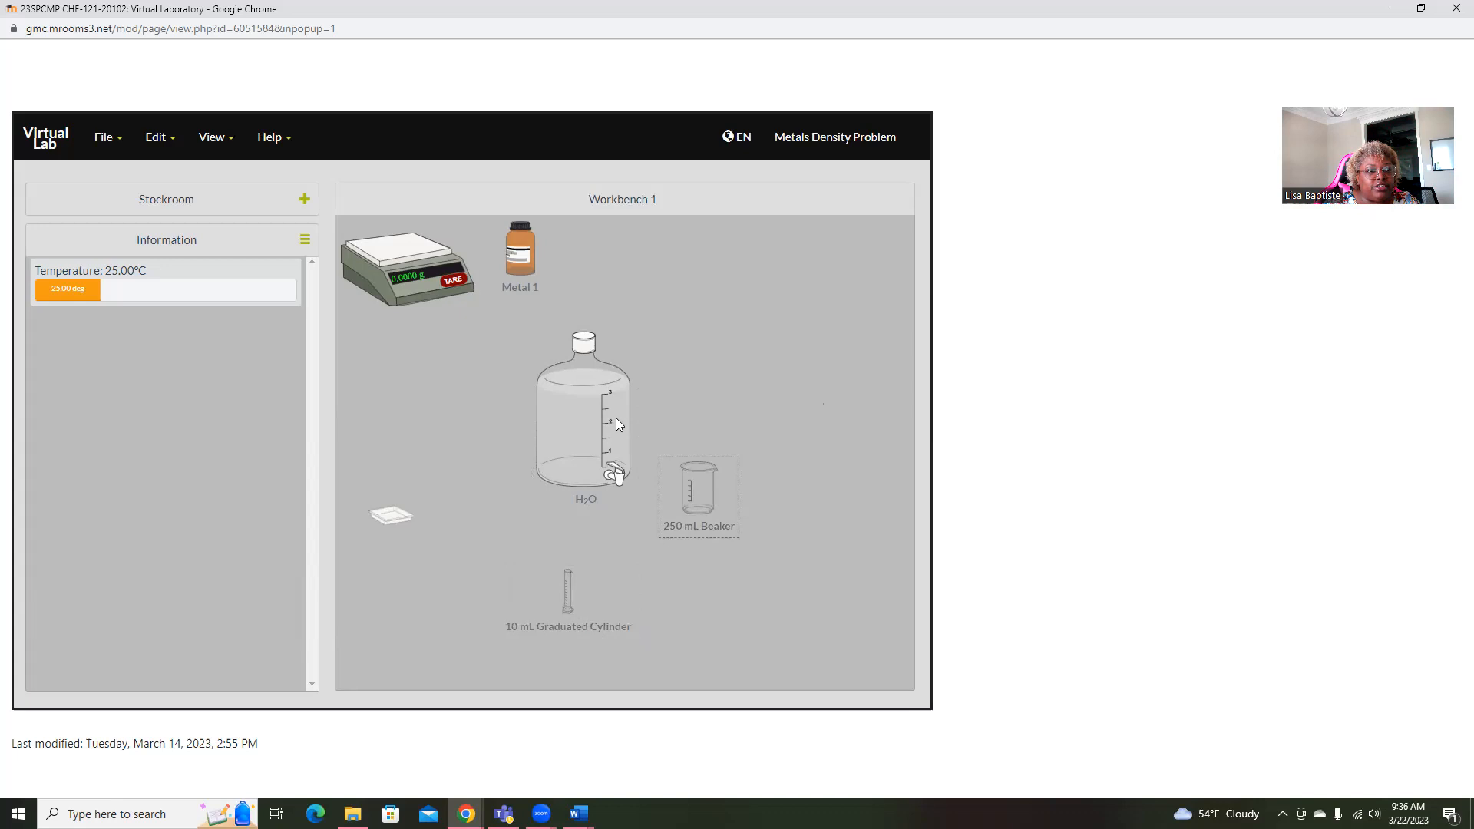
Pour 250 mL of water into the 250 mL beaker with Precise transfer, and move the water bottle aside to the upper right.
left_click_drag(600, 417, 721, 462)
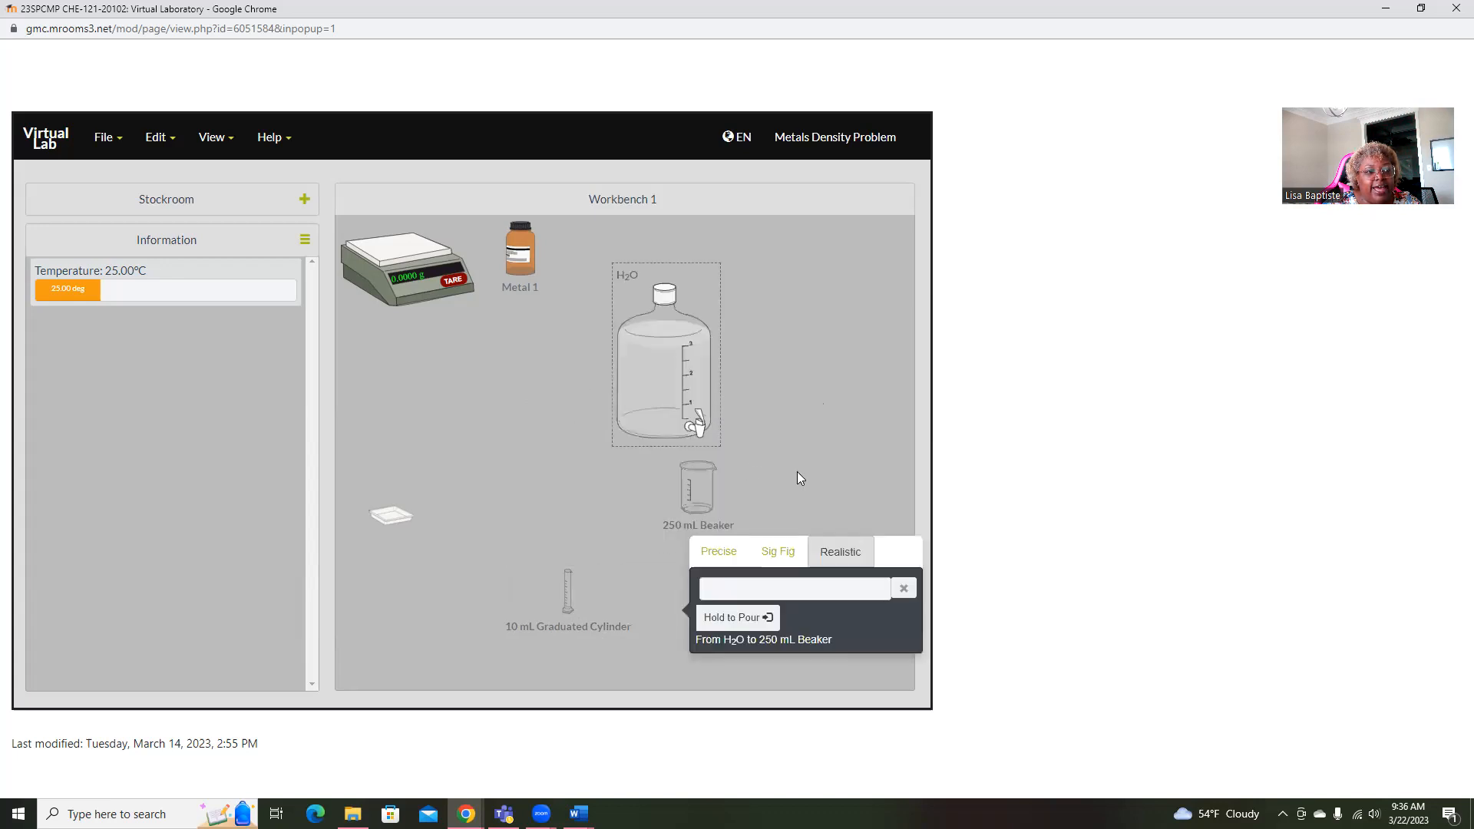
left_click(738, 553)
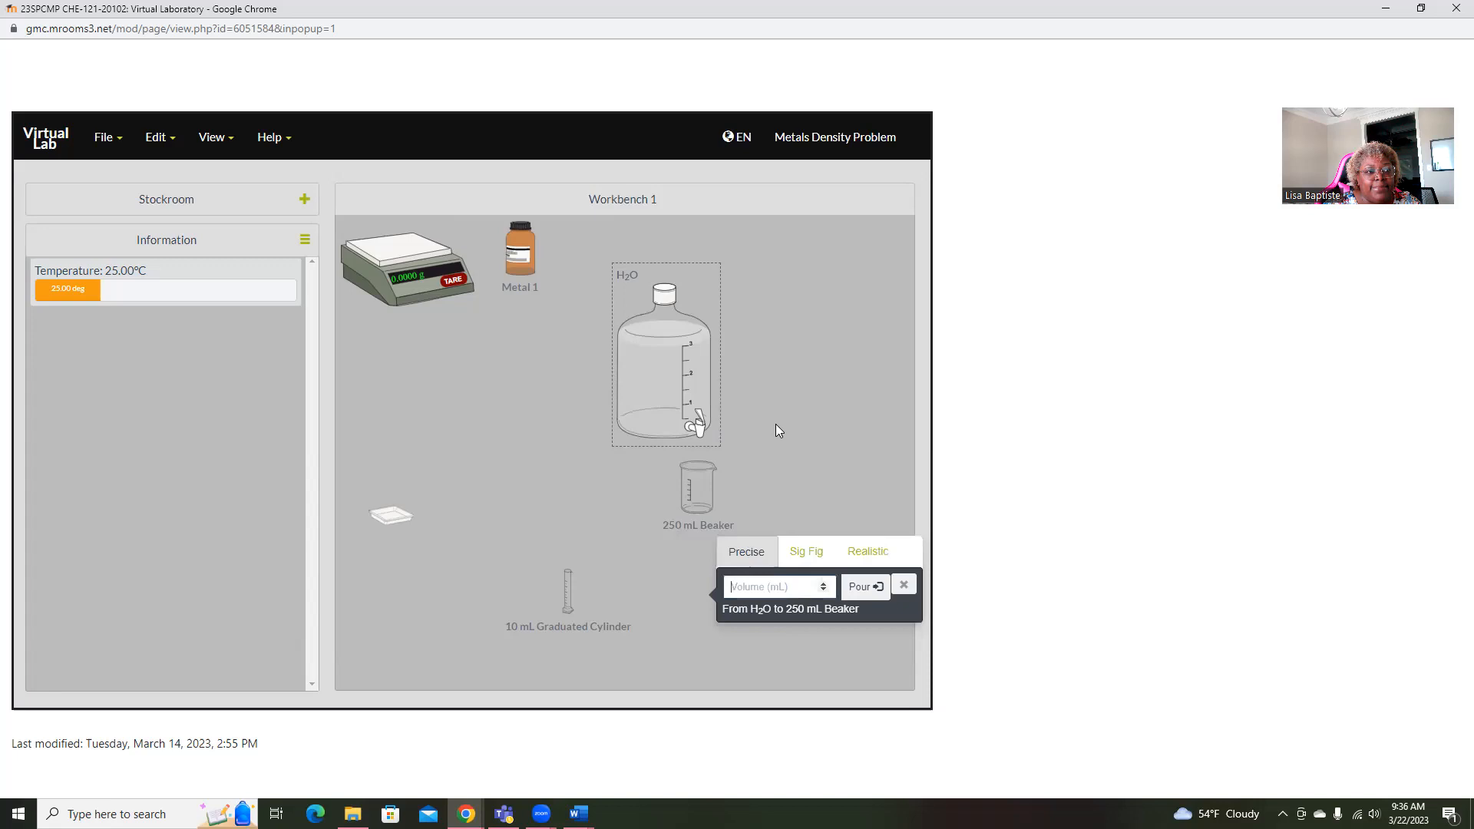
type("250")
left_click(865, 594)
left_click_drag(666, 340, 804, 296)
Move the 250 mL beaker left of the water bottle and place the 10 mL graduated cylinder beside it.
left_click_drag(697, 489, 587, 465)
left_click_drag(562, 589, 685, 500)
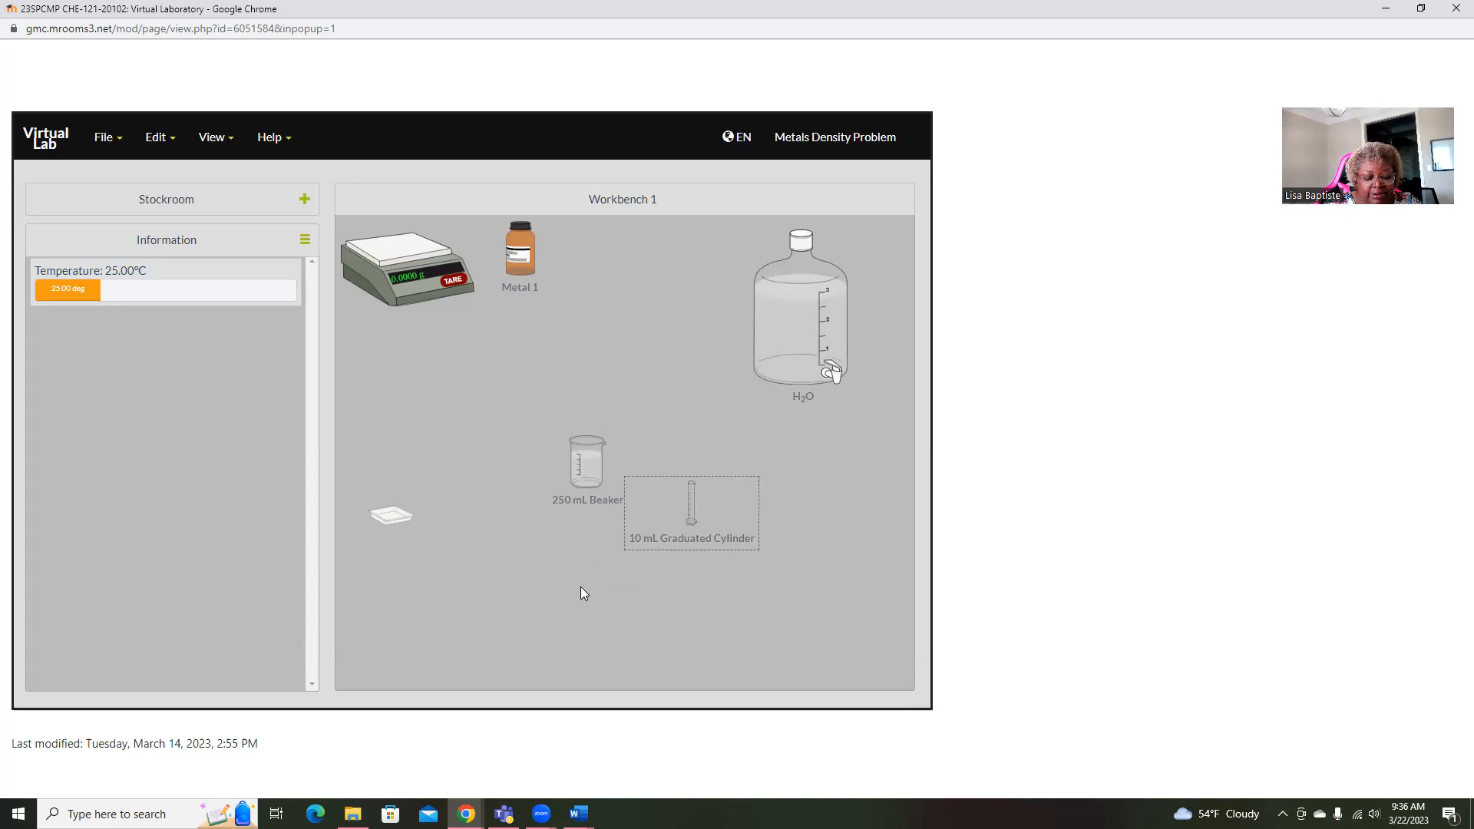
Try pouring about 8.45 mL of water from the beaker into the graduated cylinder with Realistic transfer, and remove that liquid from the cylinder.
left_click_drag(599, 471, 687, 508)
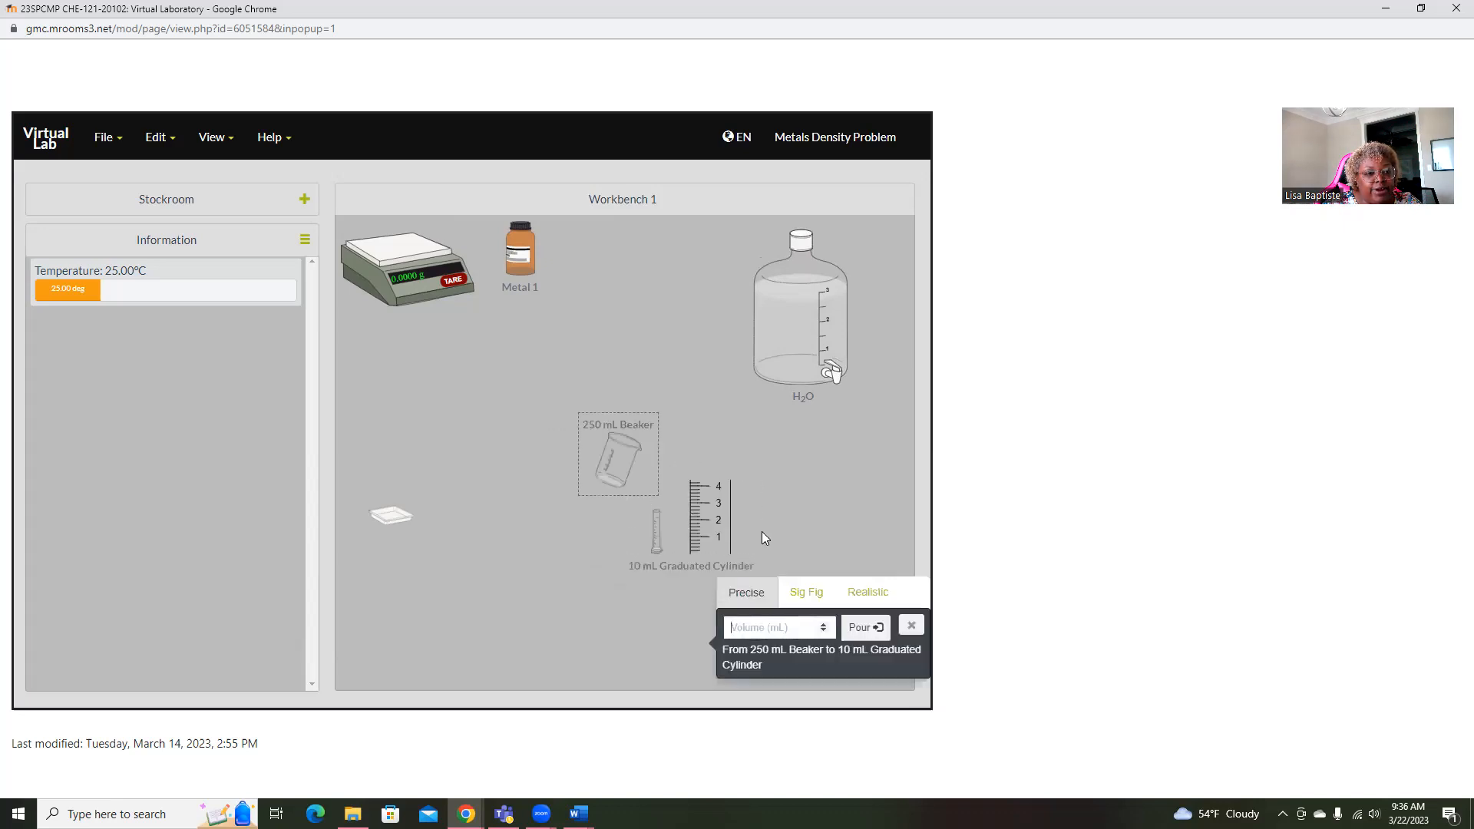
left_click(868, 597)
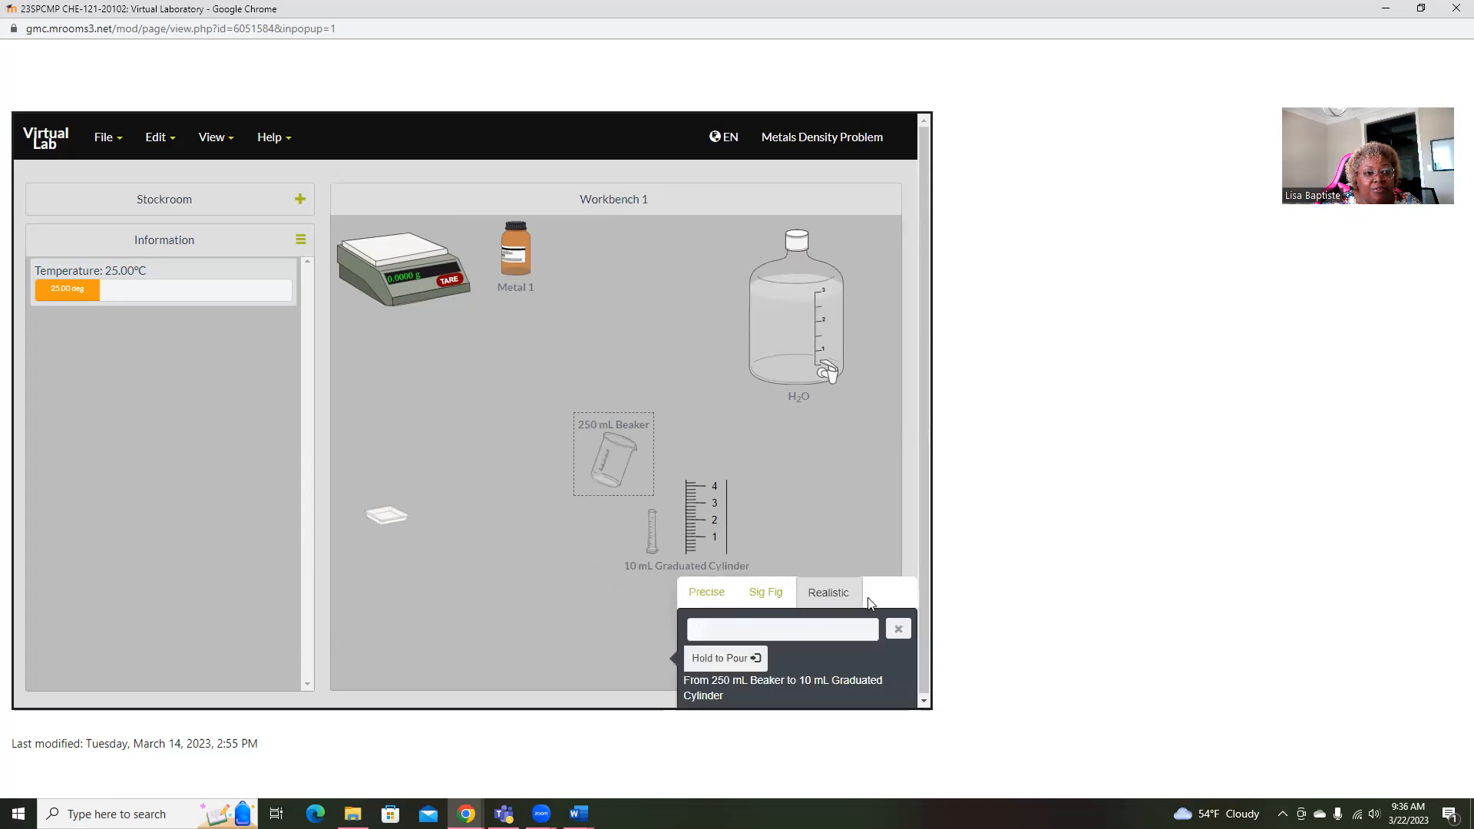
left_click(715, 670)
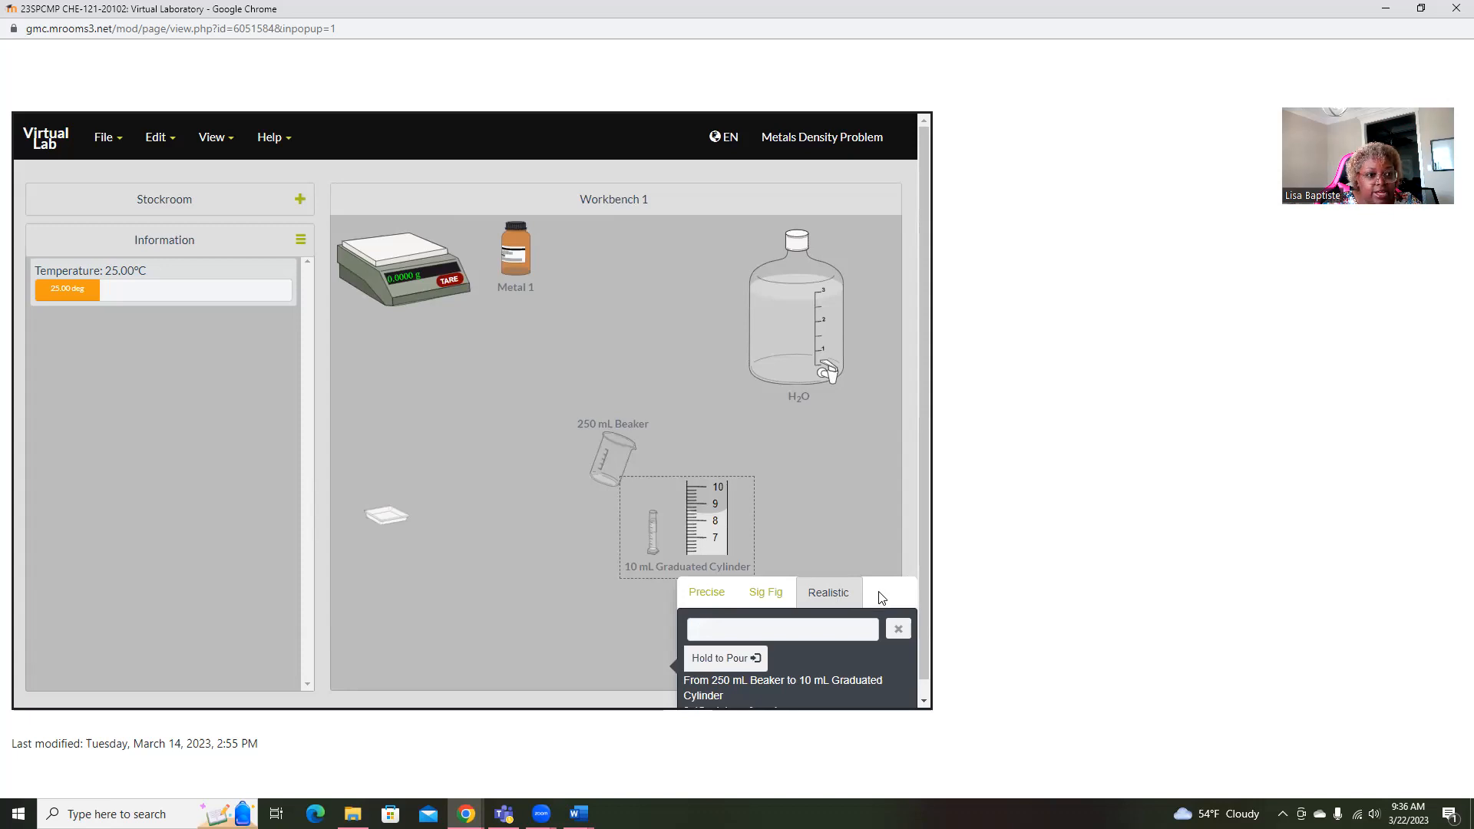
scroll(923, 591, "down", 1)
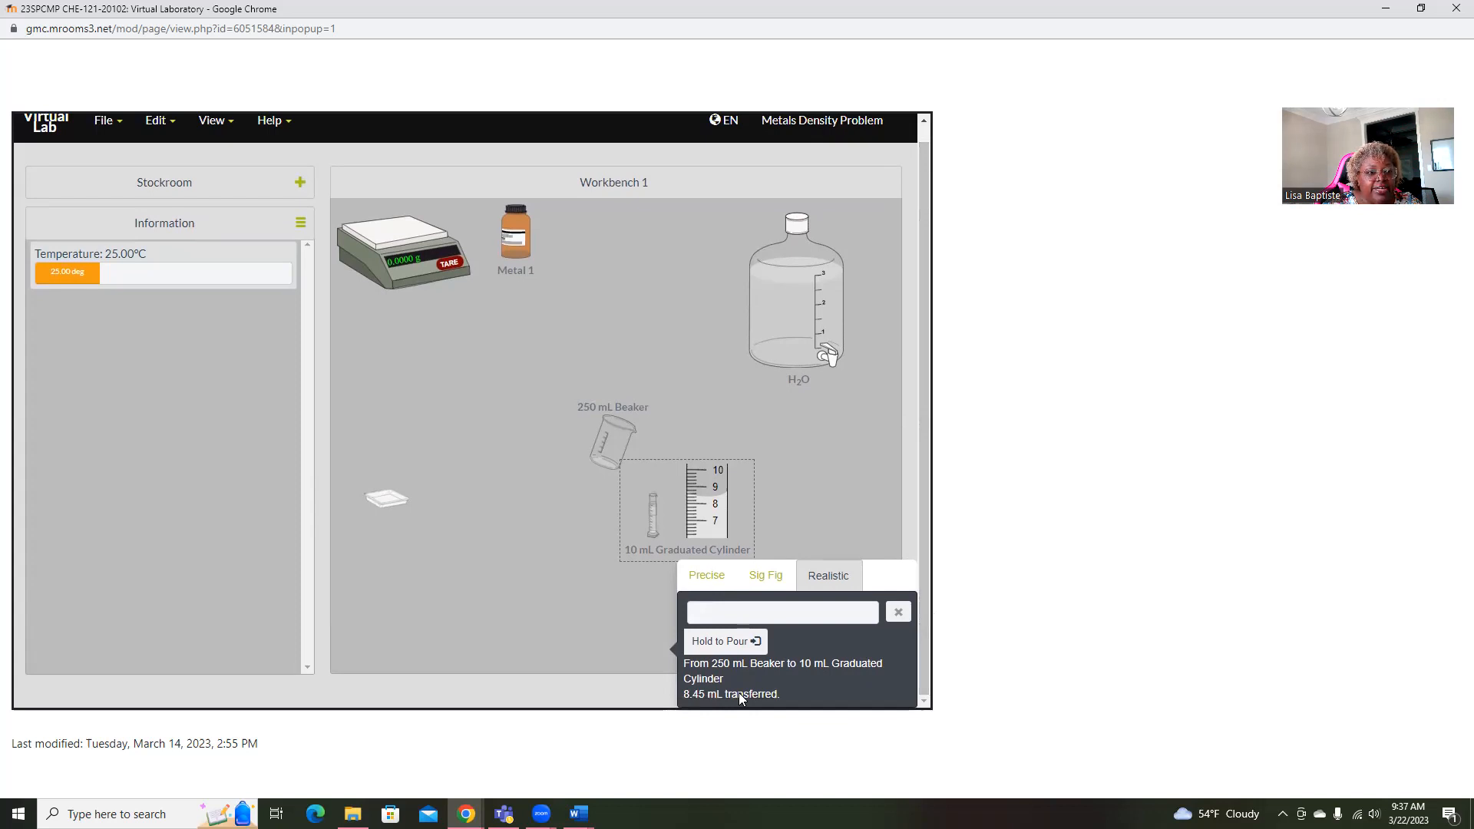
right_click(707, 513)
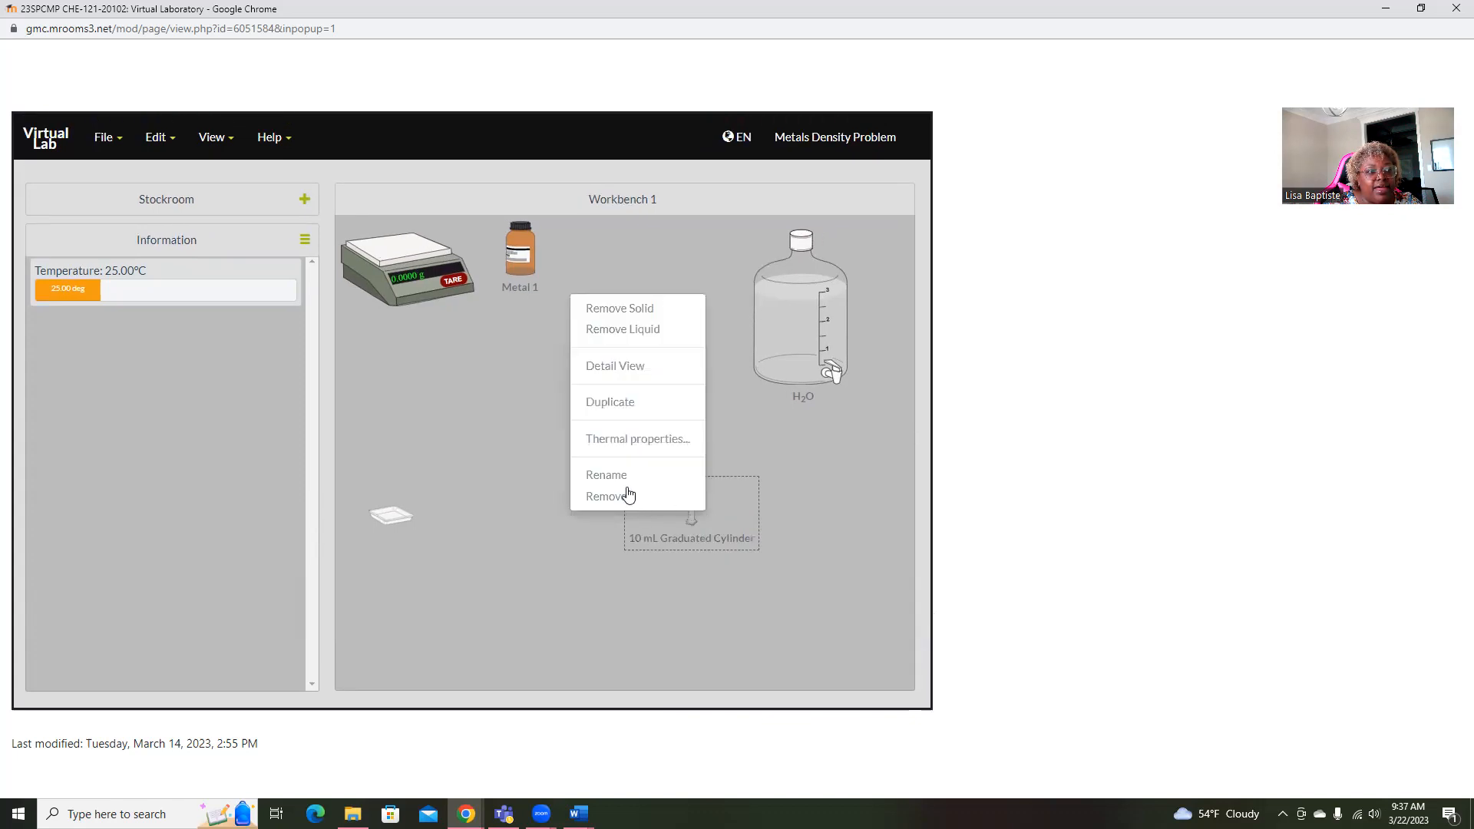
left_click(647, 329)
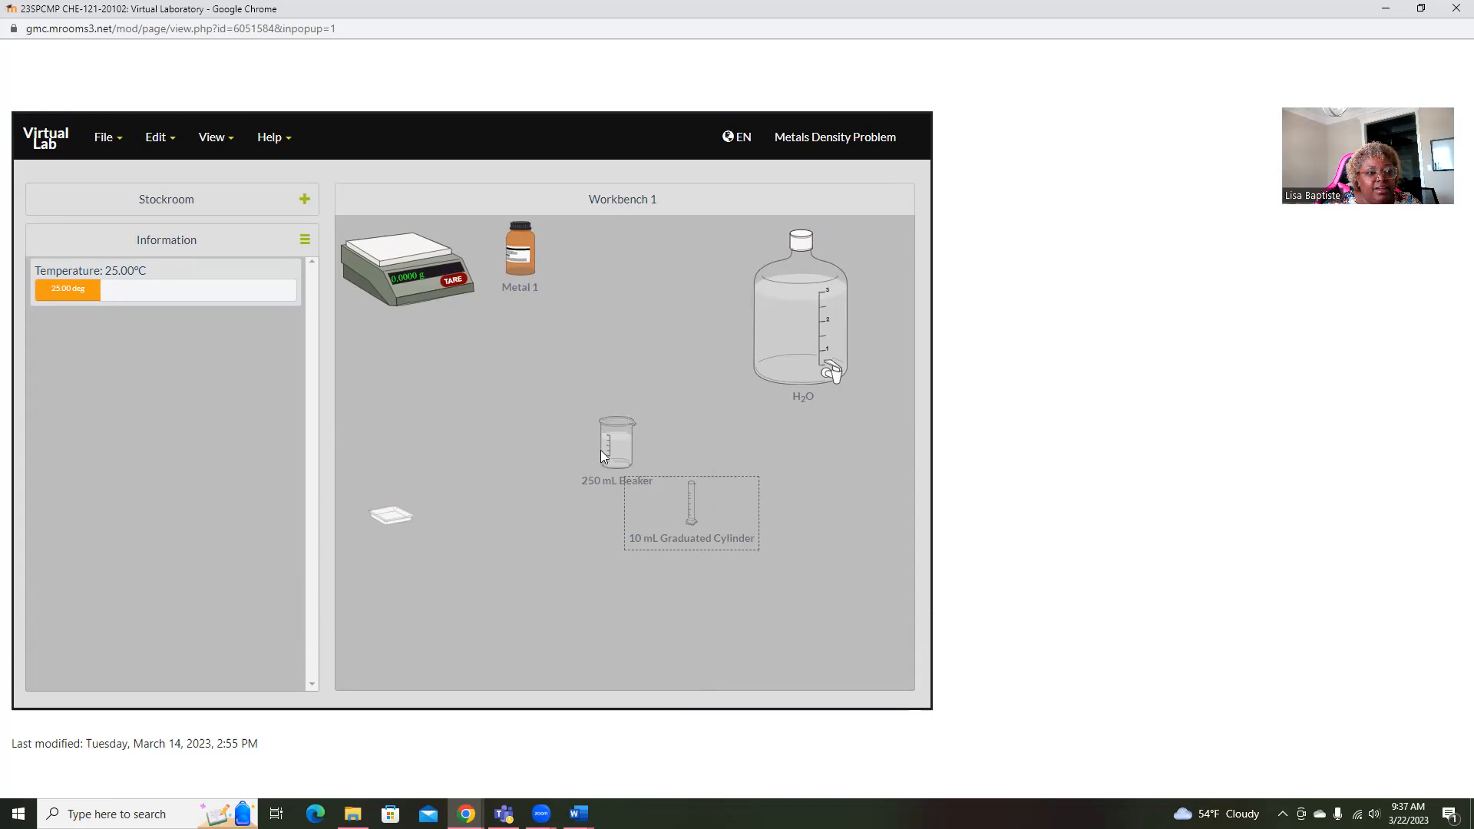
Pour 4.00 mL of water from the beaker into the graduated cylinder with Precise transfer, and move the beaker up beside Metal 1.
left_click_drag(613, 435, 657, 484)
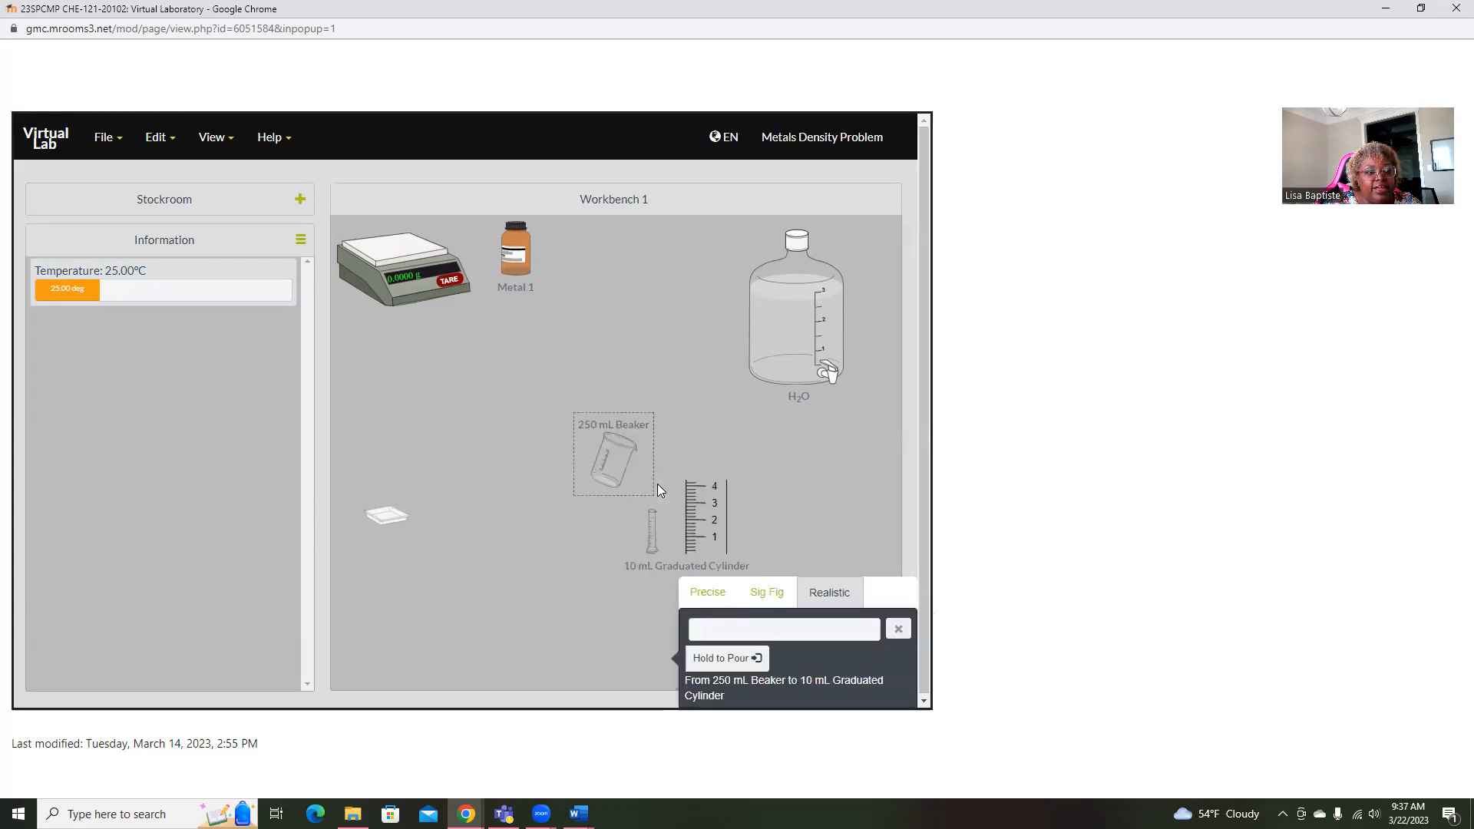
left_click(713, 592)
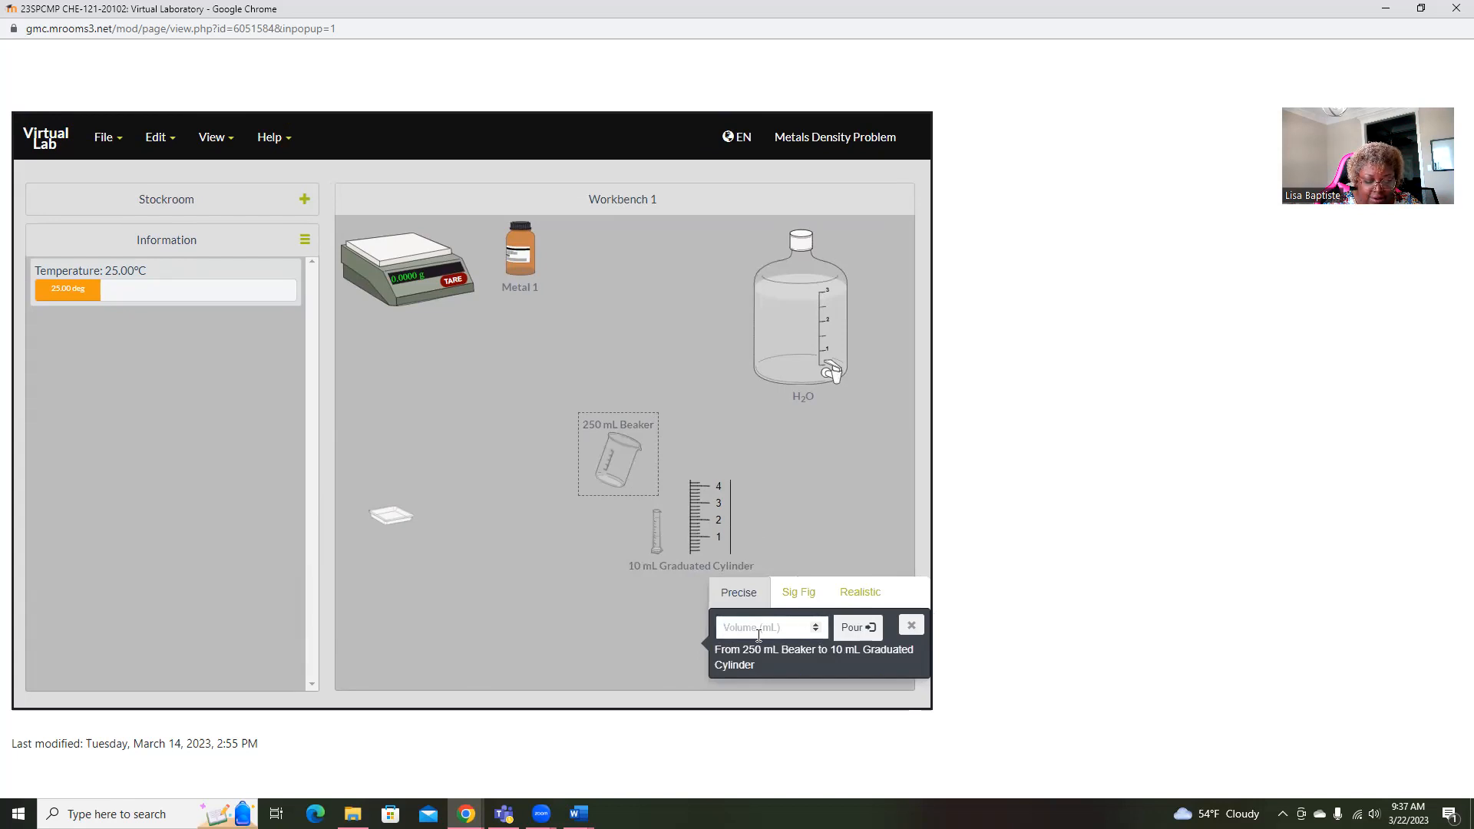
type("4.00")
left_click(844, 634)
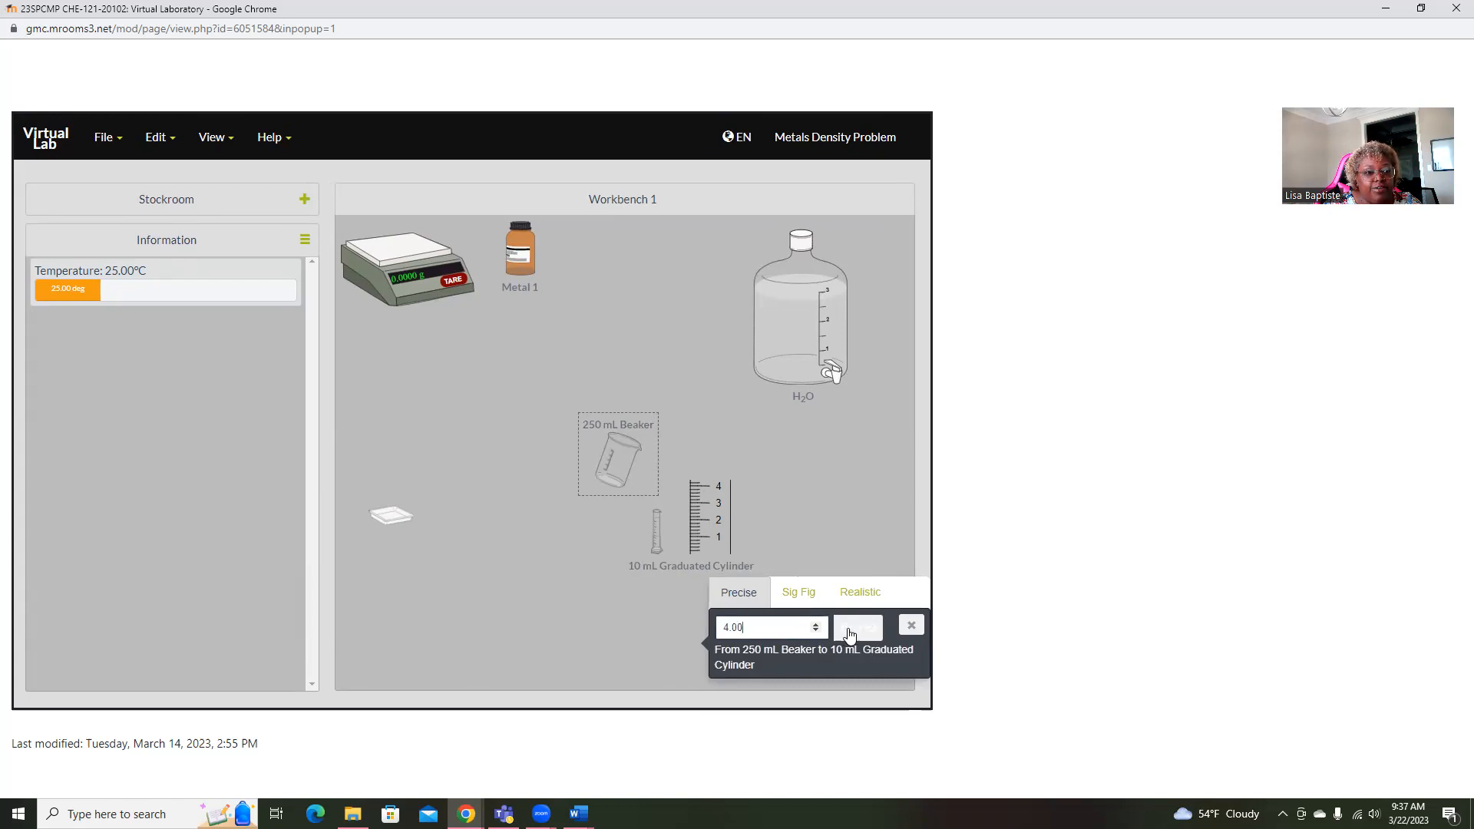
left_click(848, 634)
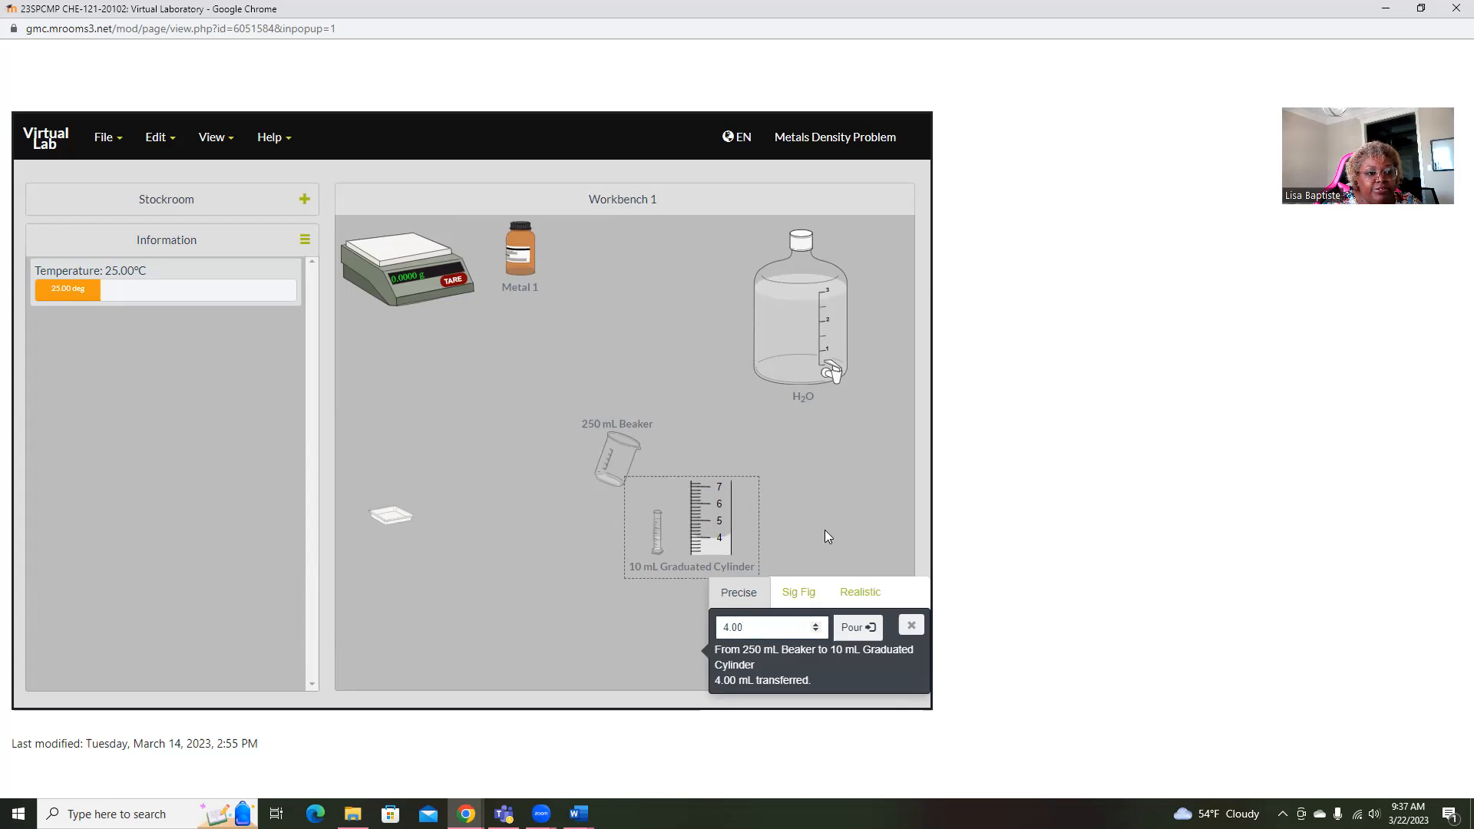
left_click(909, 626)
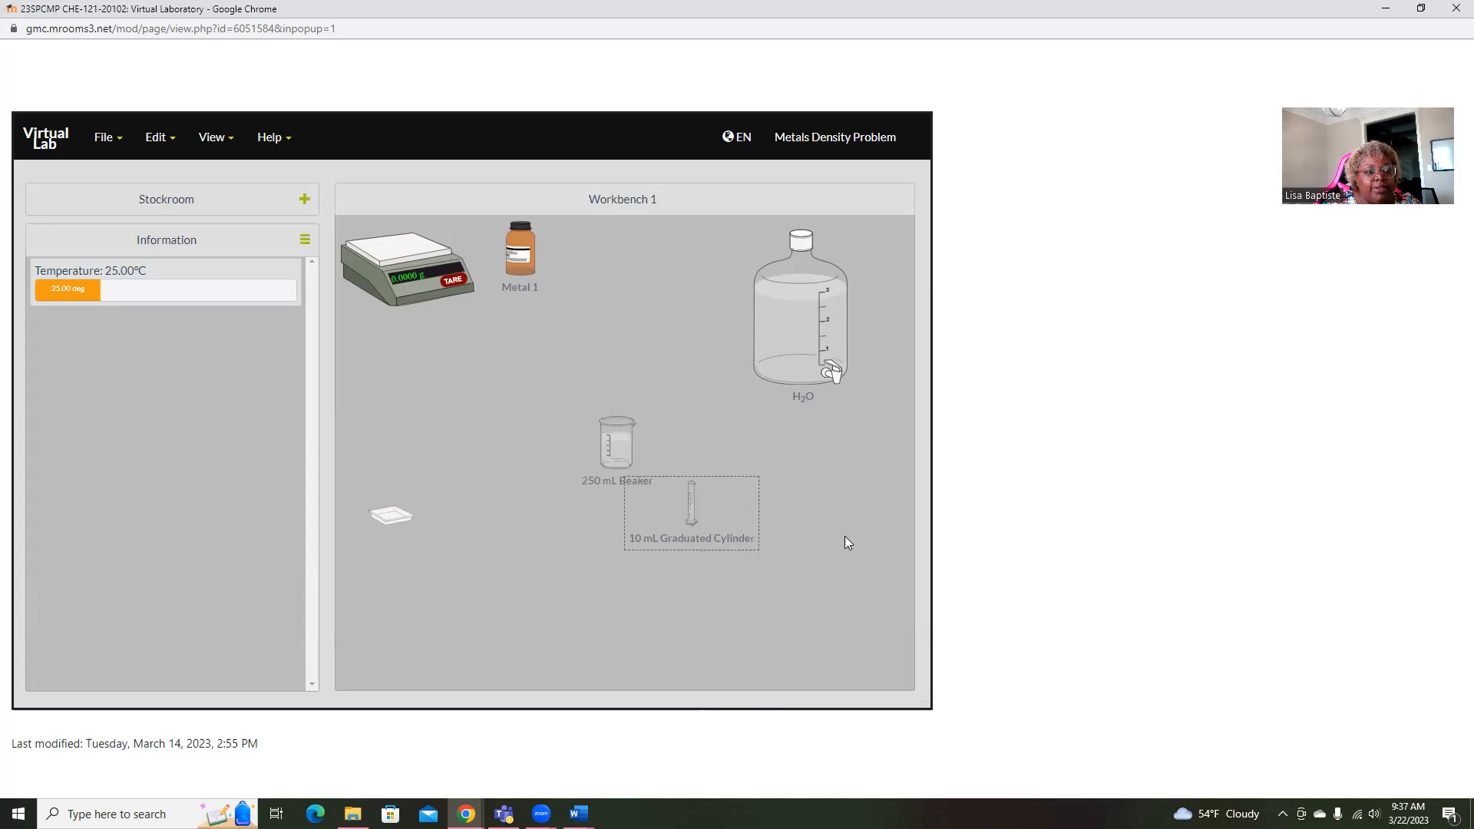
left_click_drag(611, 429, 632, 249)
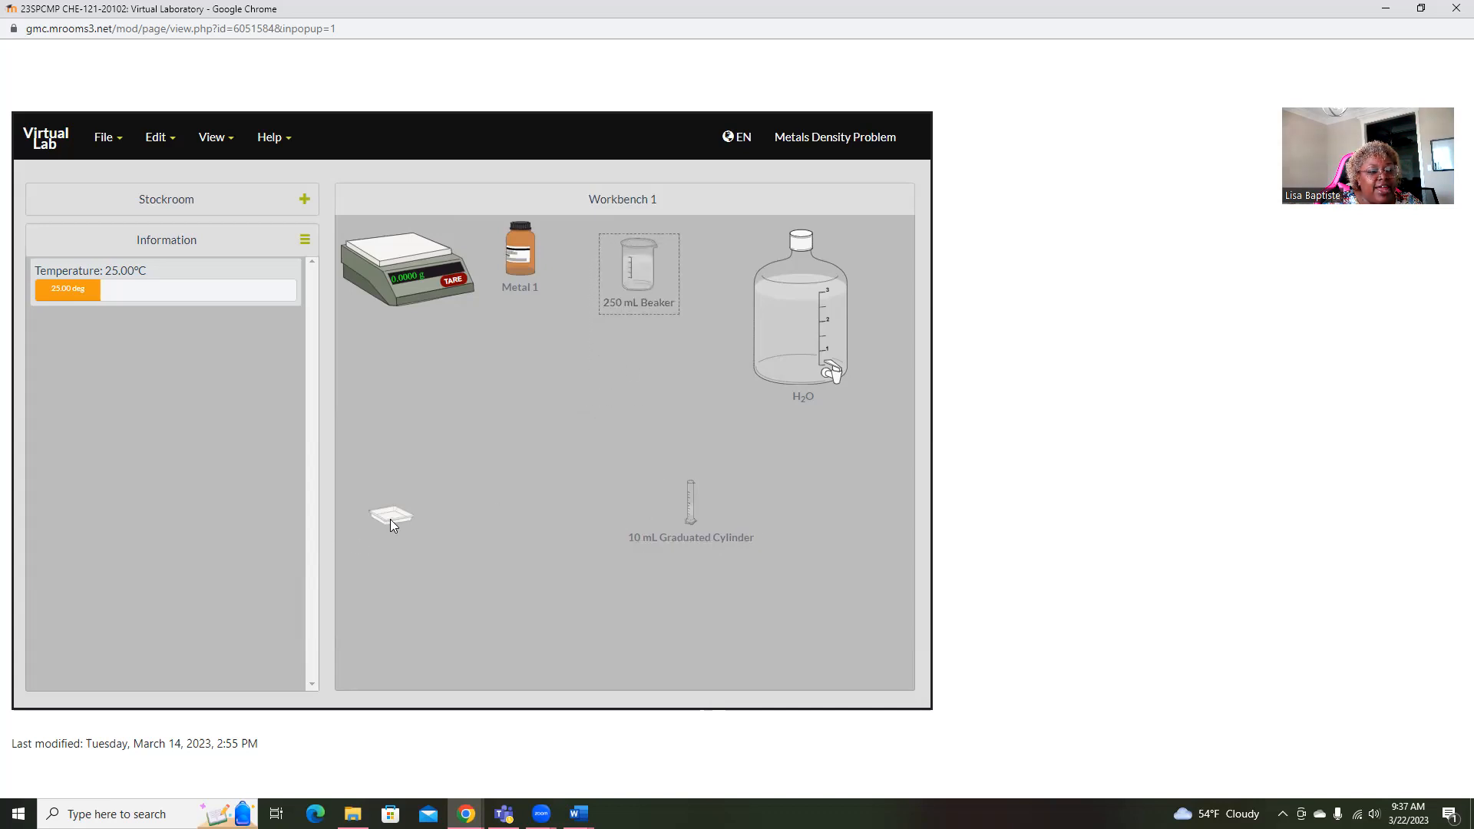
Transfer 11.1279 g of metal from the weigh boat into the 10 mL graduated cylinder with Precise transfer, and end the transfer.
left_click_drag(390, 517, 660, 493)
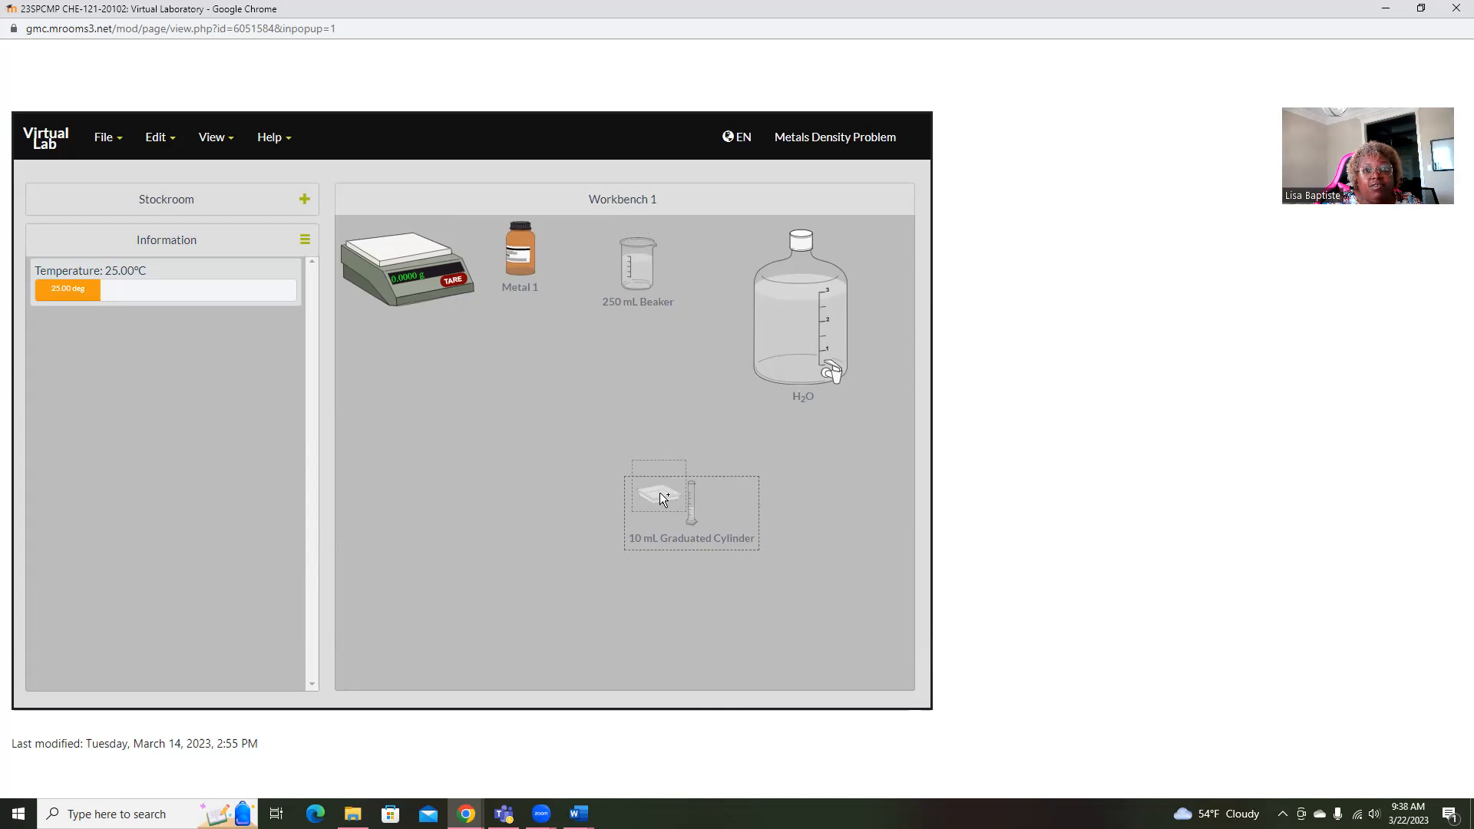
left_click_drag(663, 497, 662, 499)
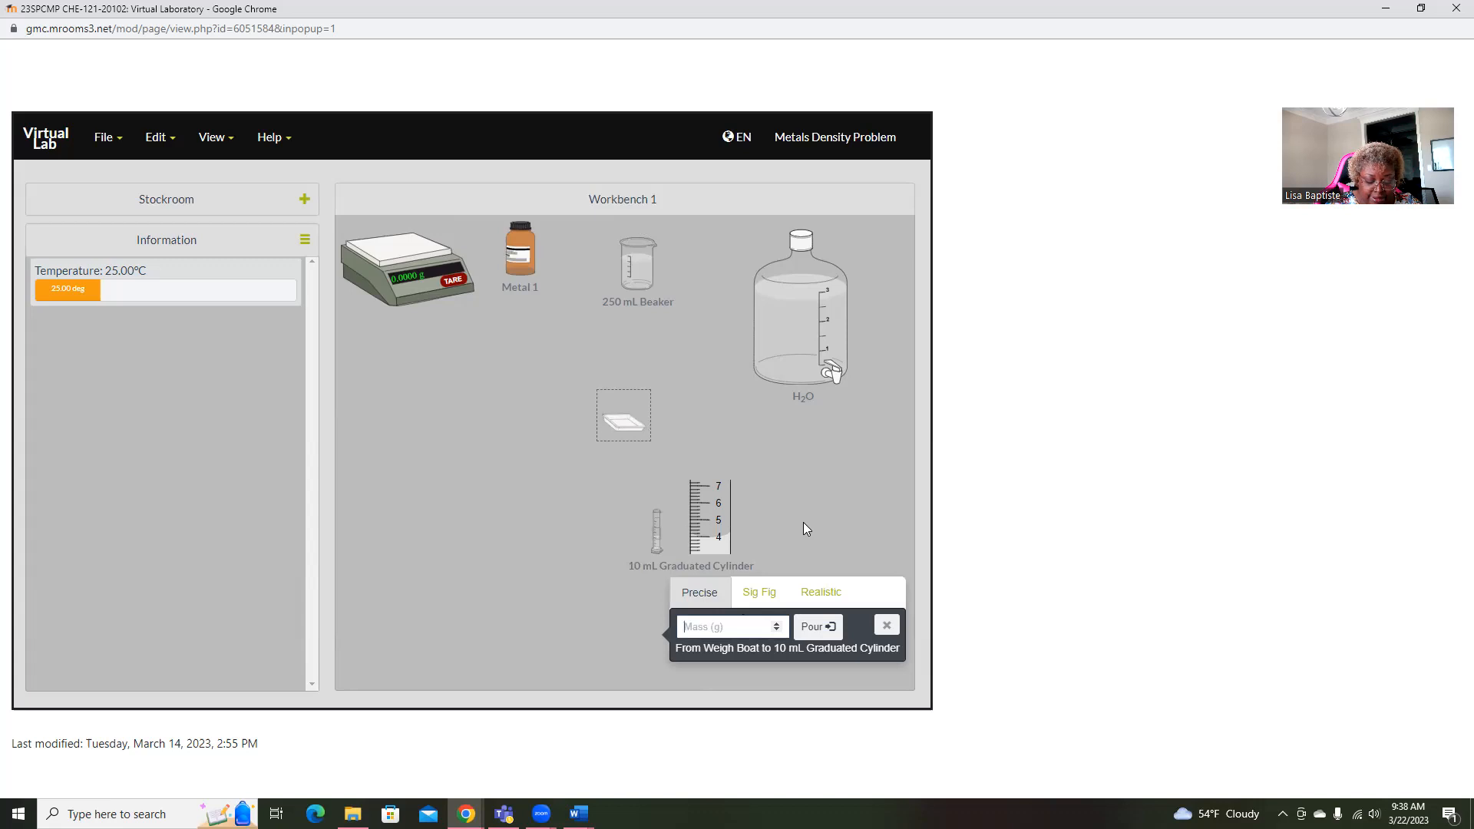
type("11")
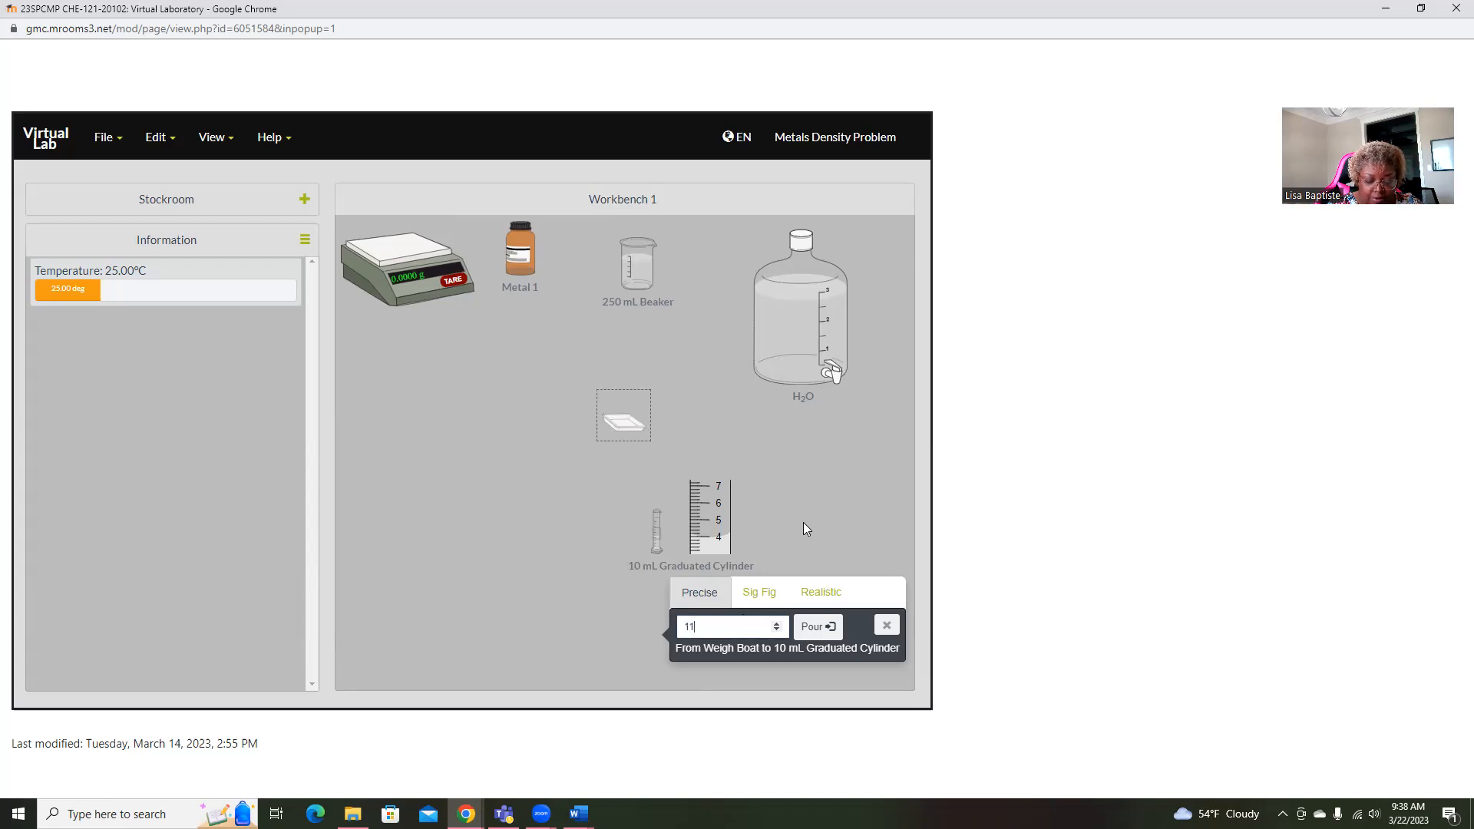
type(".1279")
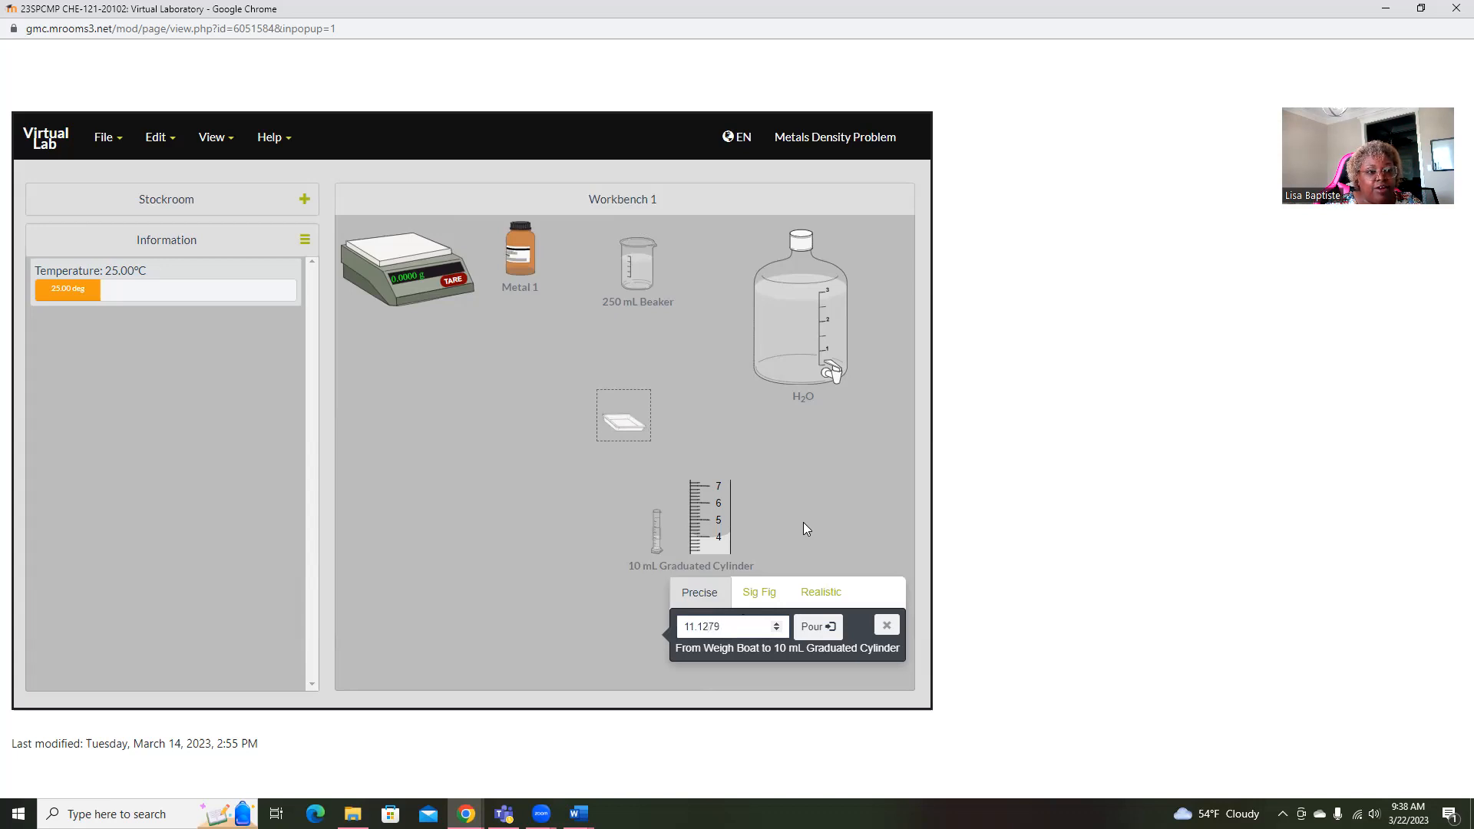
left_click(816, 629)
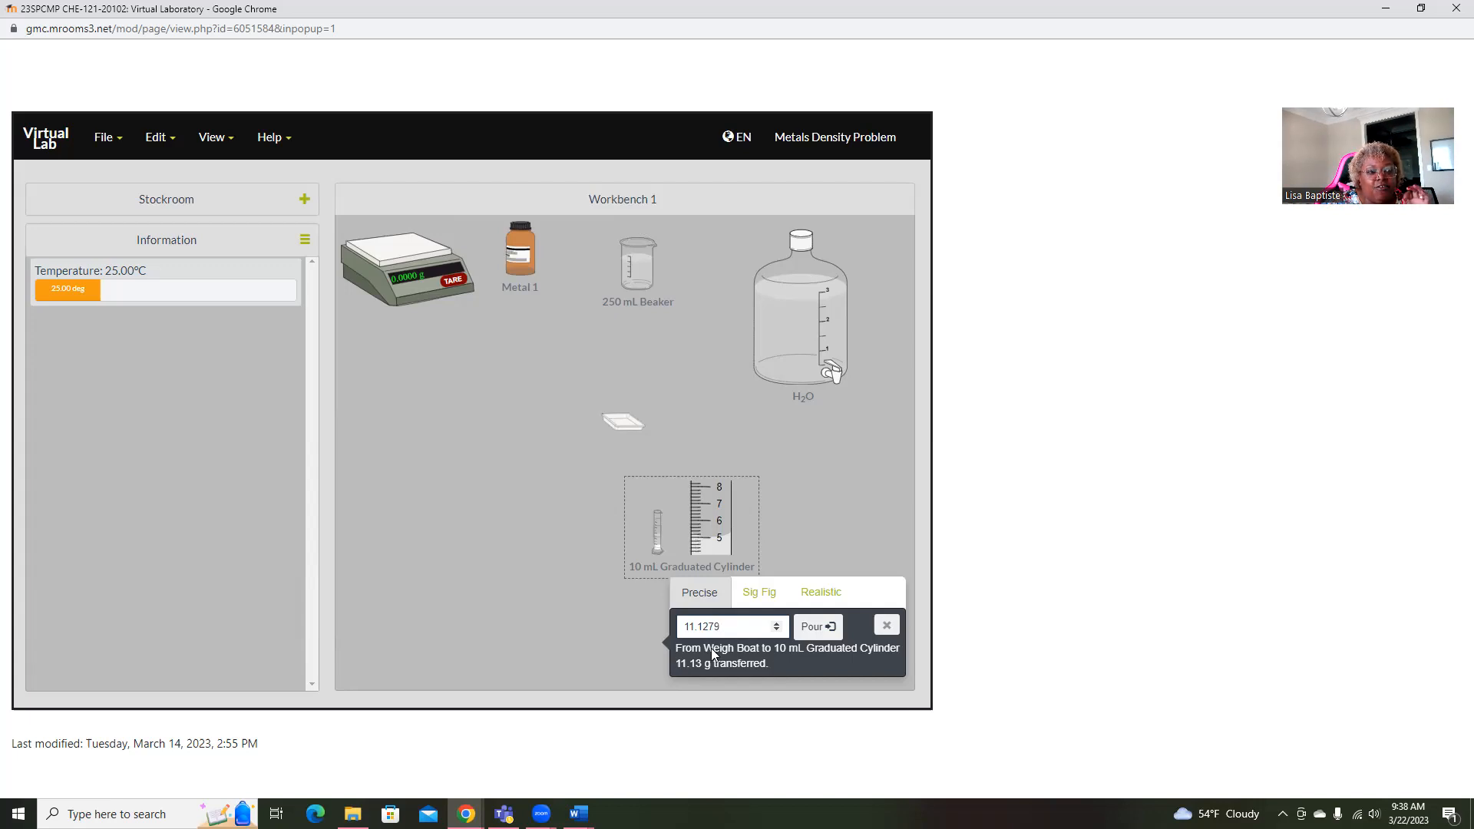
left_click(708, 538)
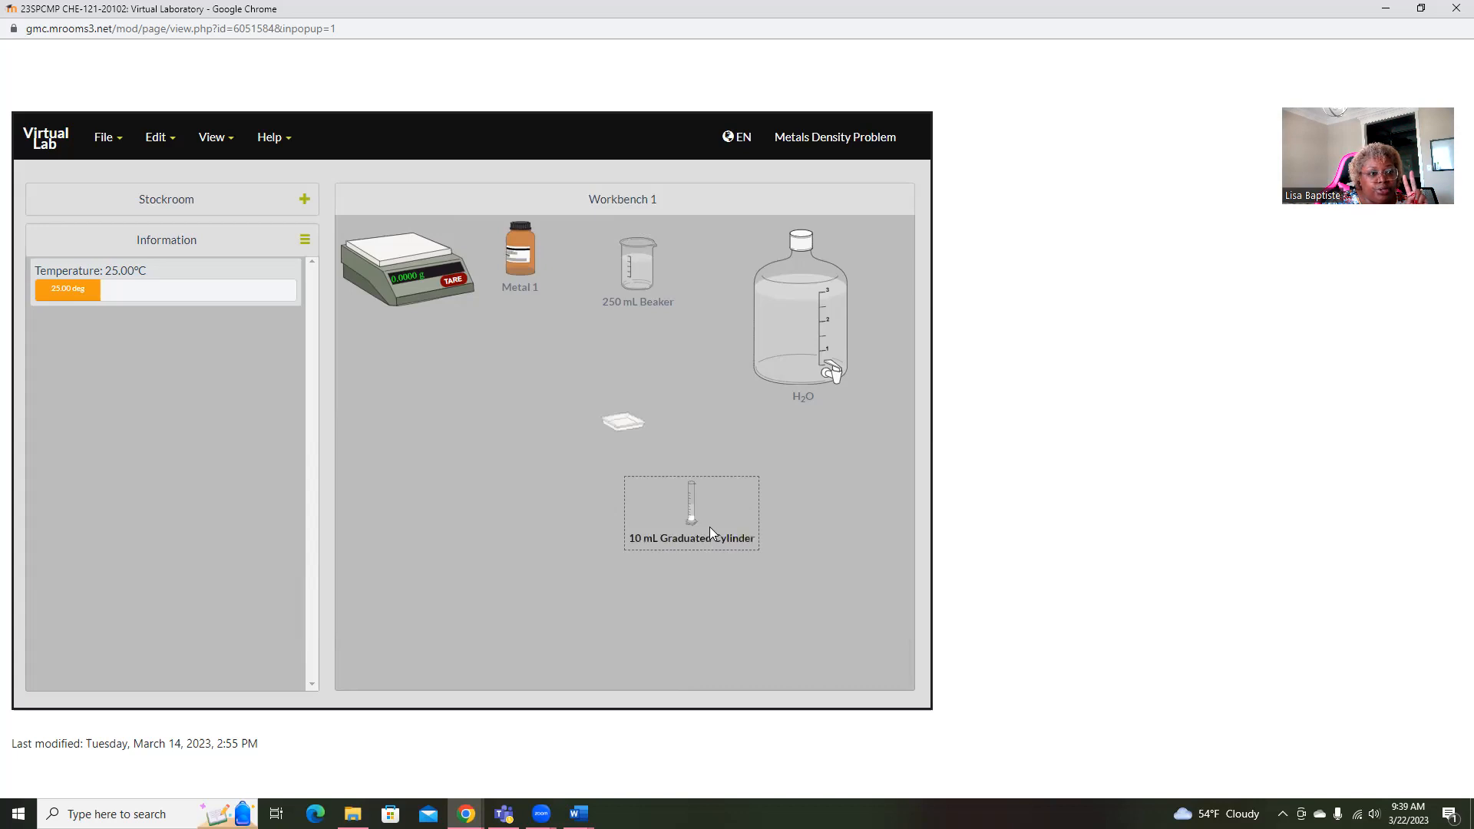
Show the detail view of the 10 mL graduated cylinder to read its liquid level.
right_click(709, 527)
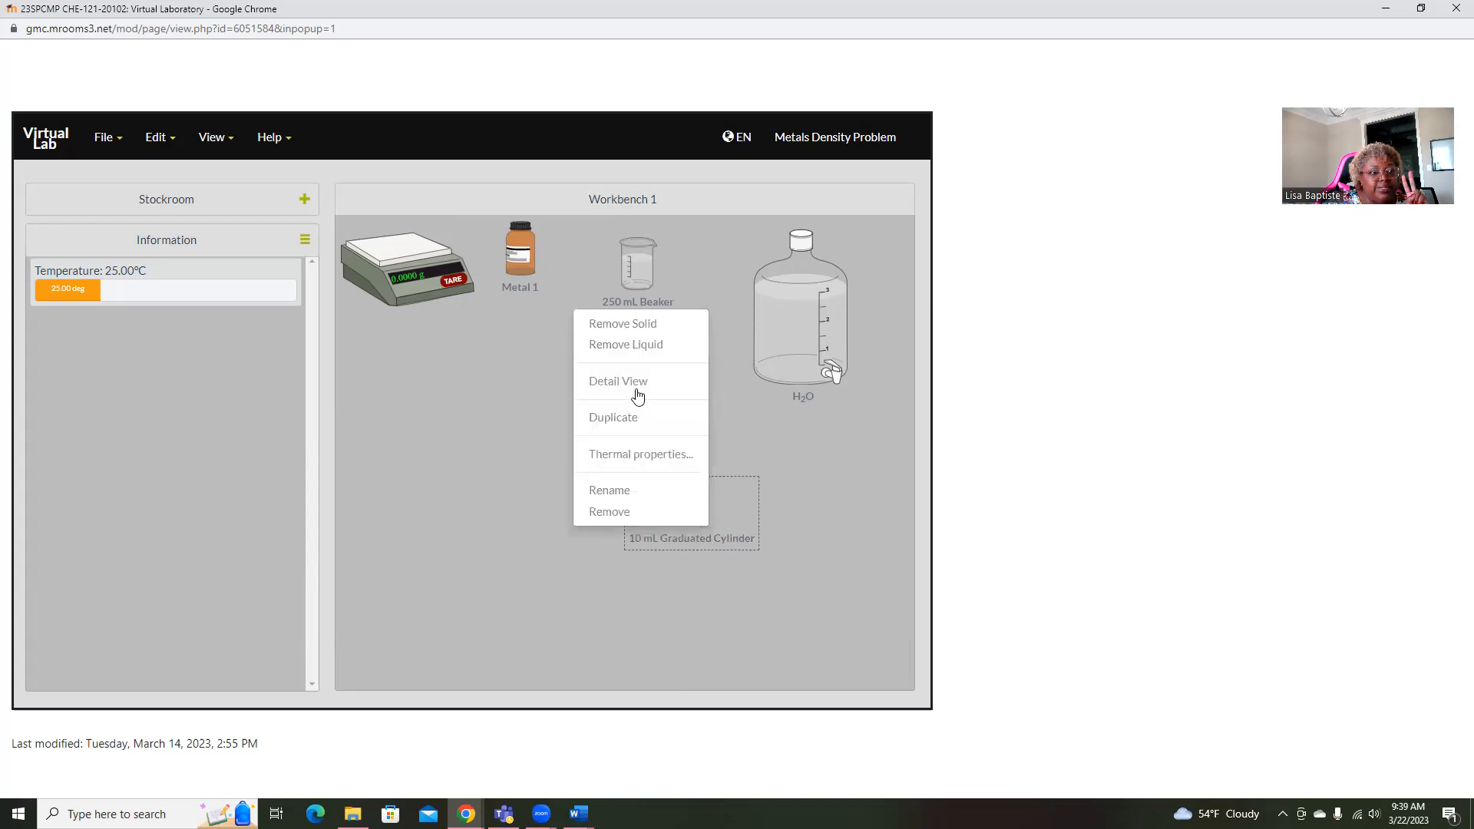
left_click(711, 621)
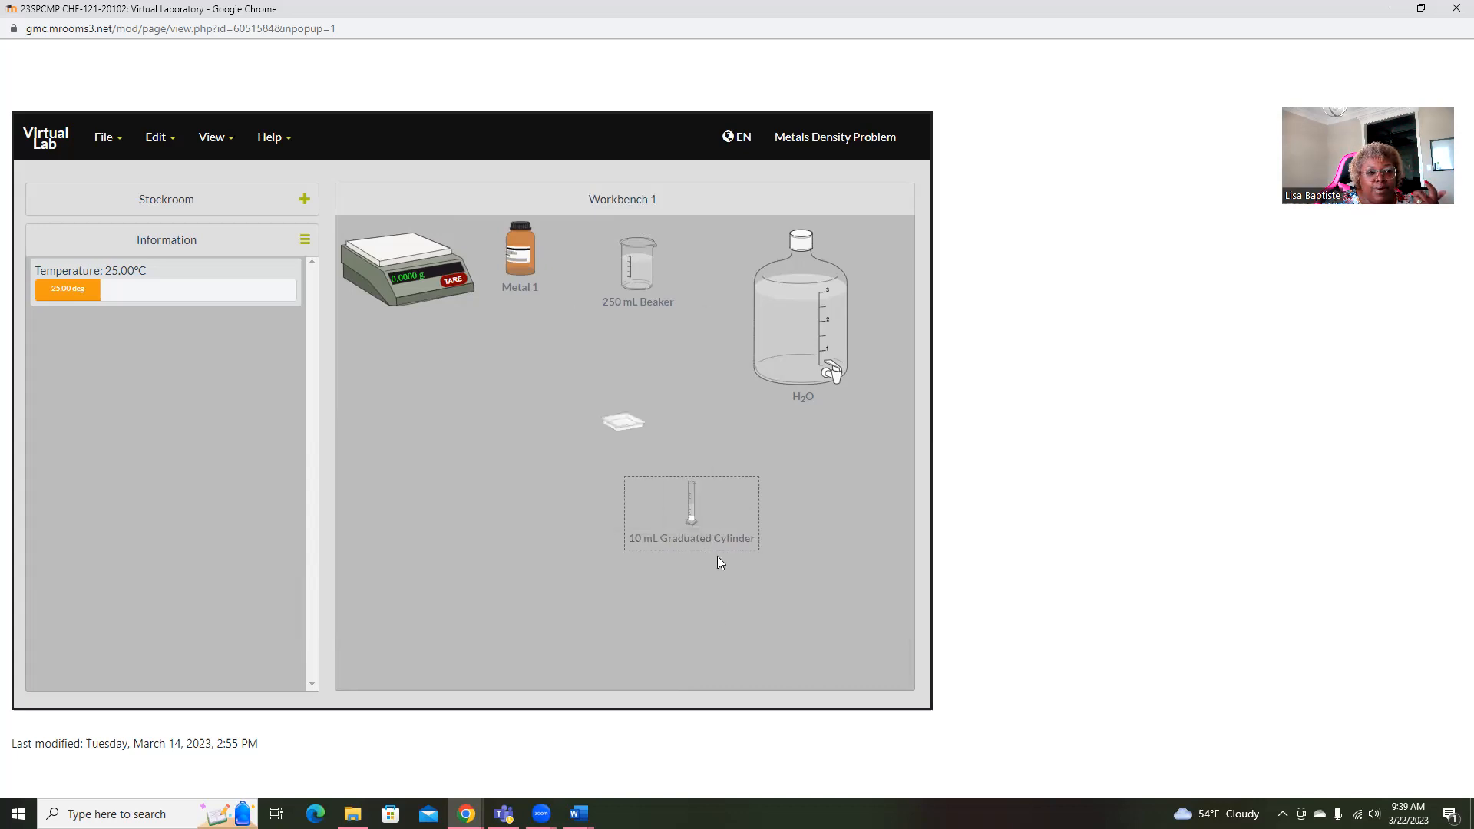
right_click(717, 515)
left_click(641, 373)
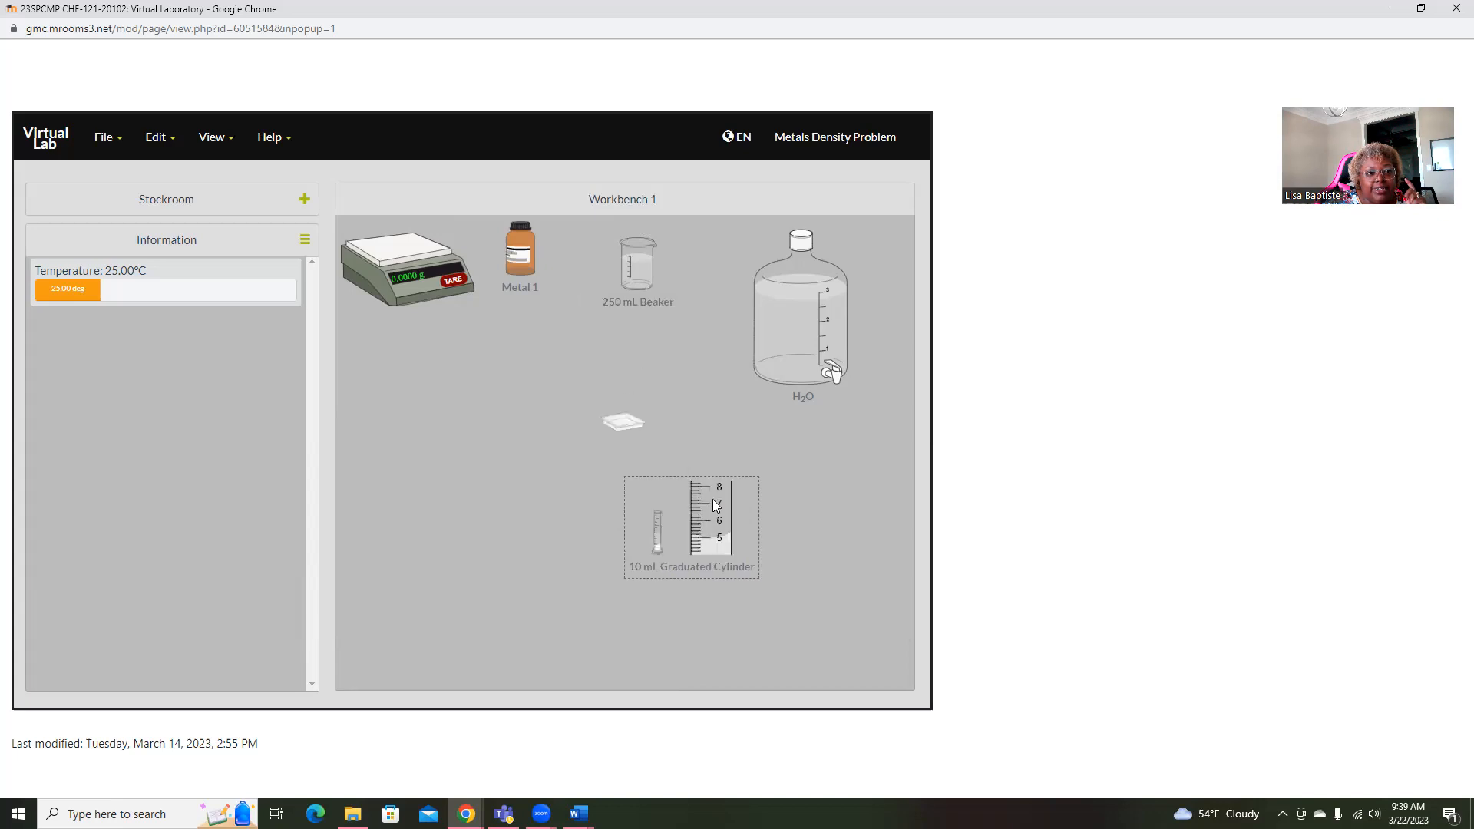